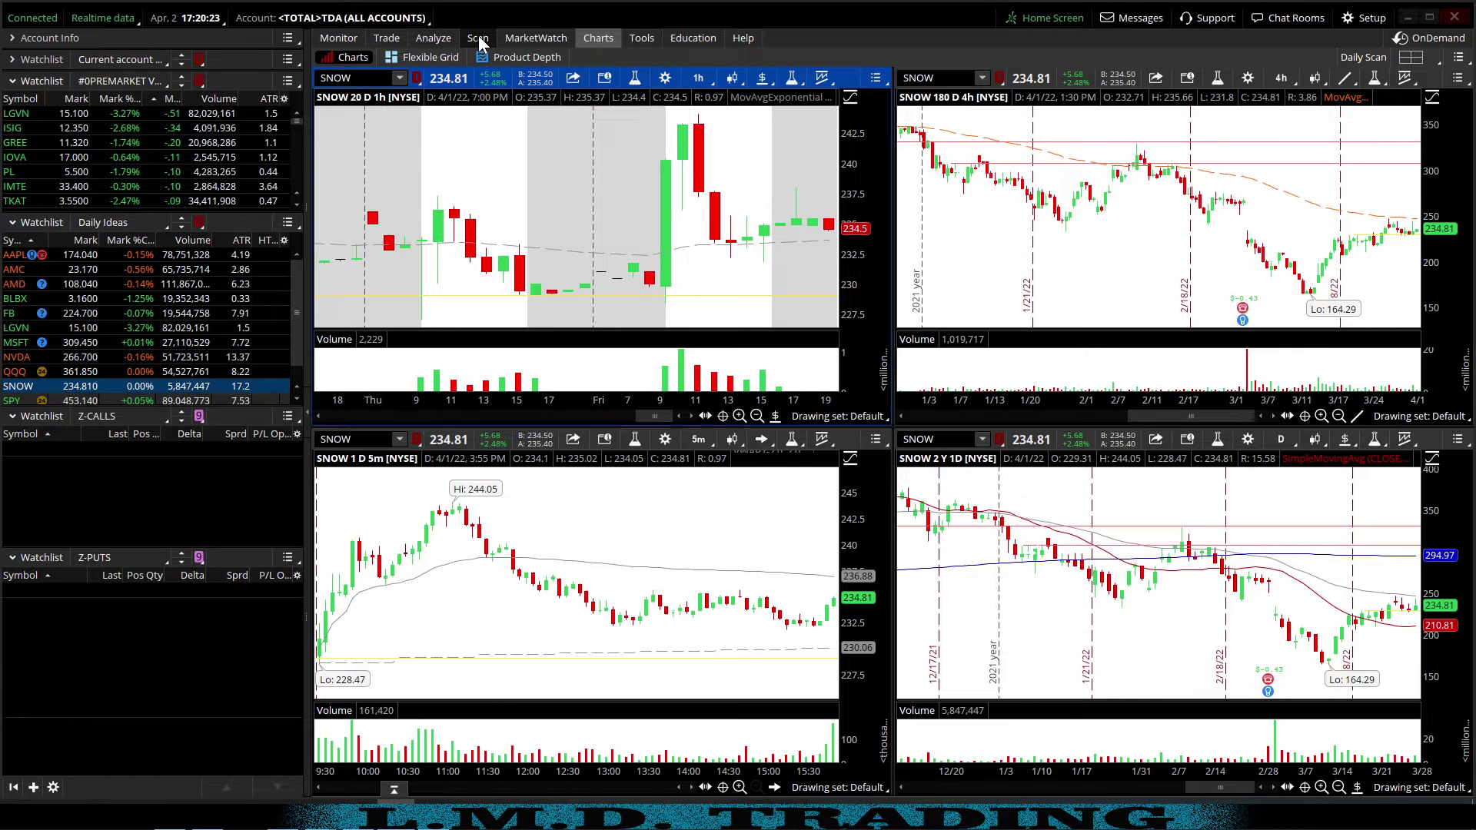
- Open the stock scanner and remove all existing filters from the scan
click(478, 37)
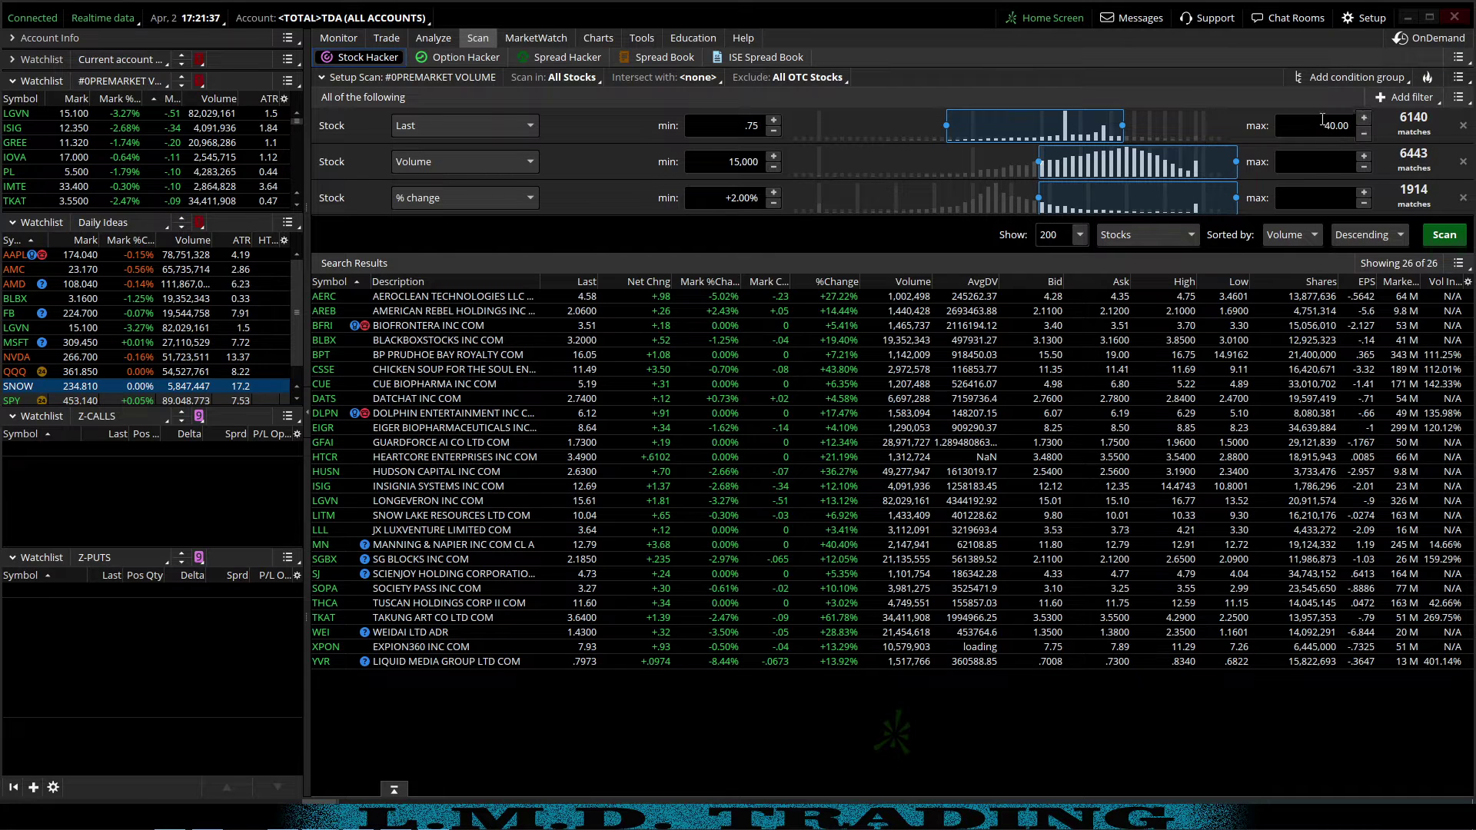
click(1460, 100)
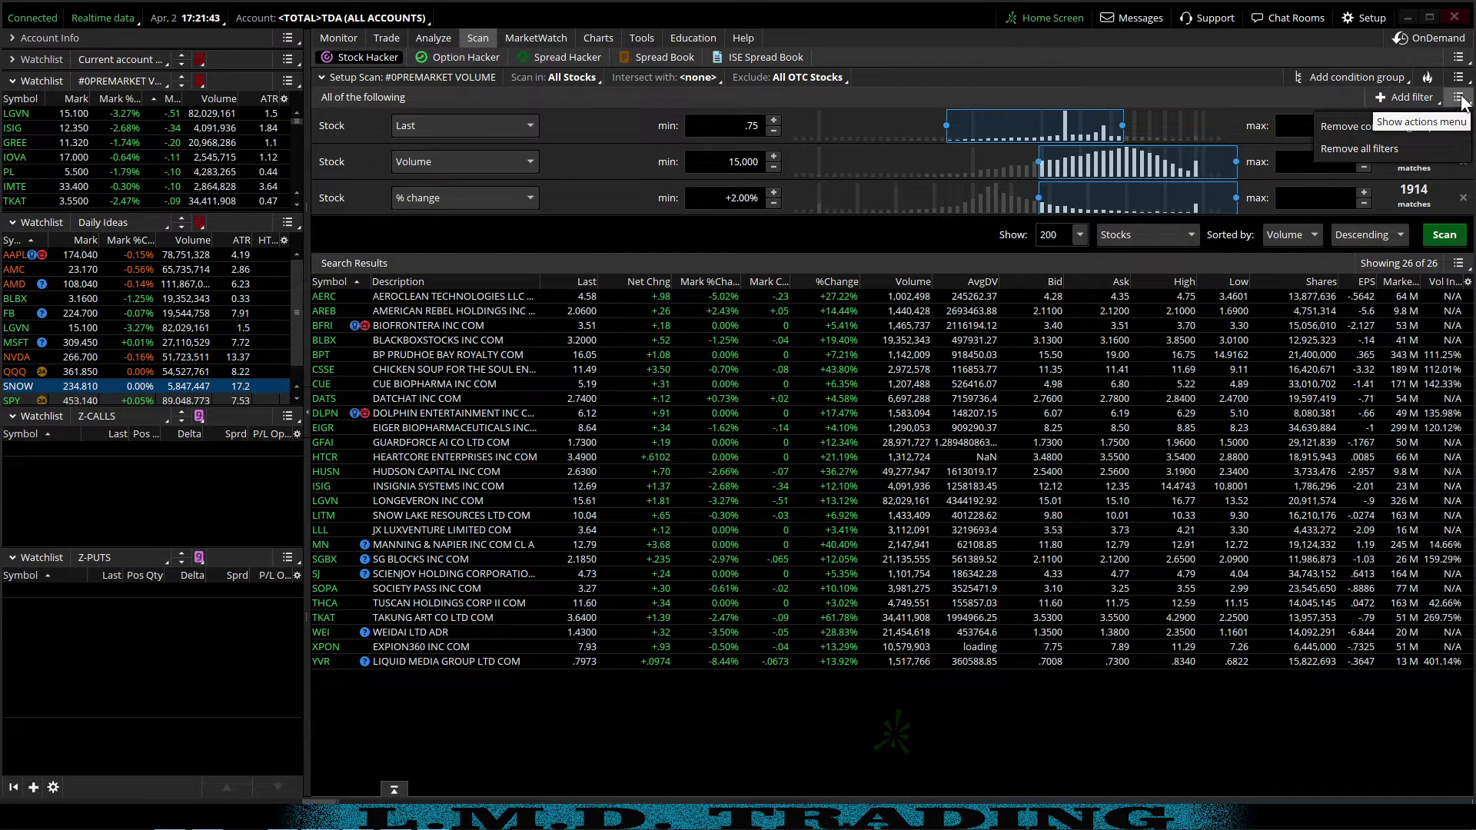
click(1377, 151)
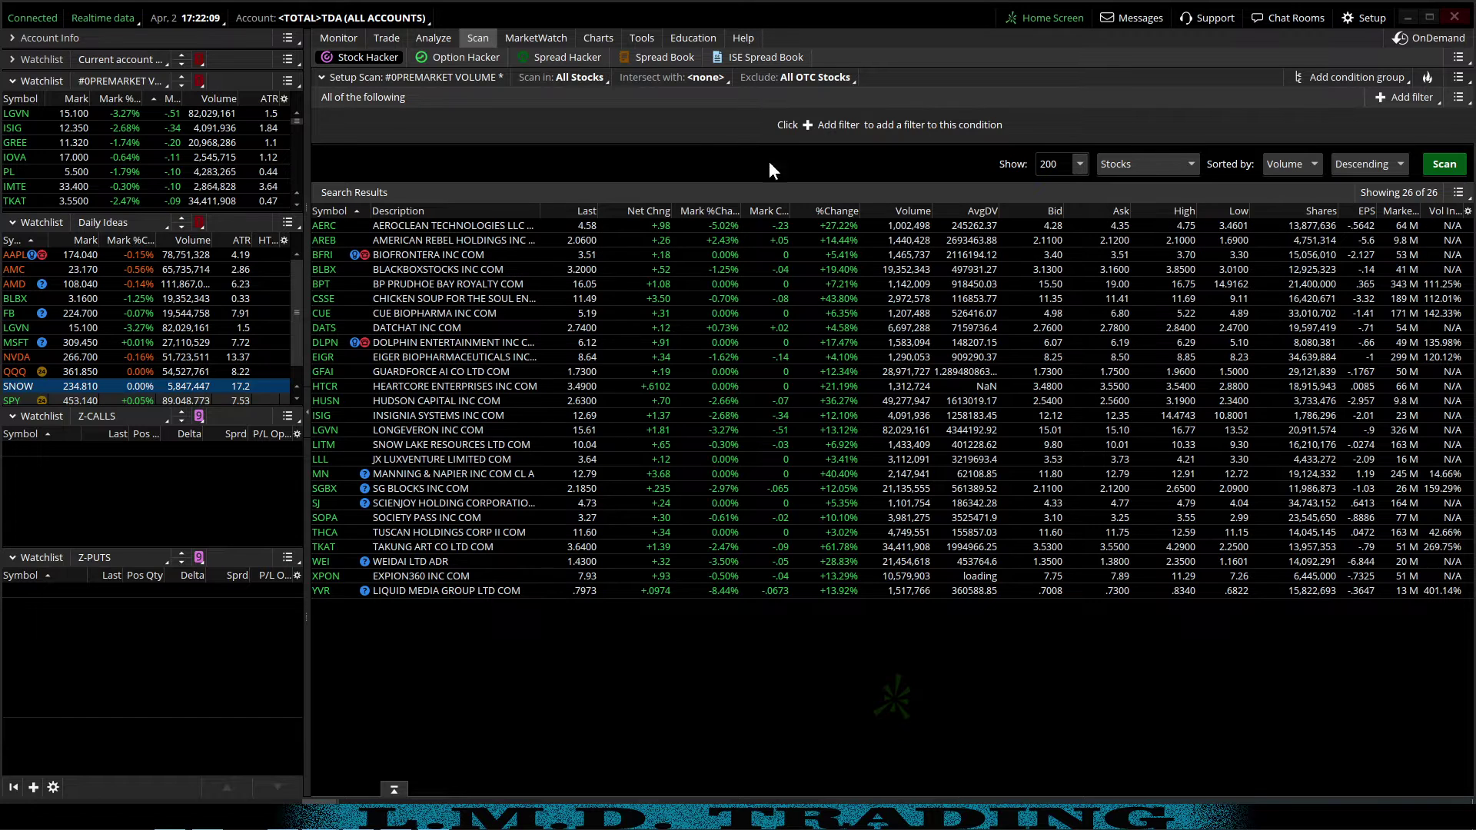
- Add a stock filter to the empty scan and base it on Last
click(1414, 100)
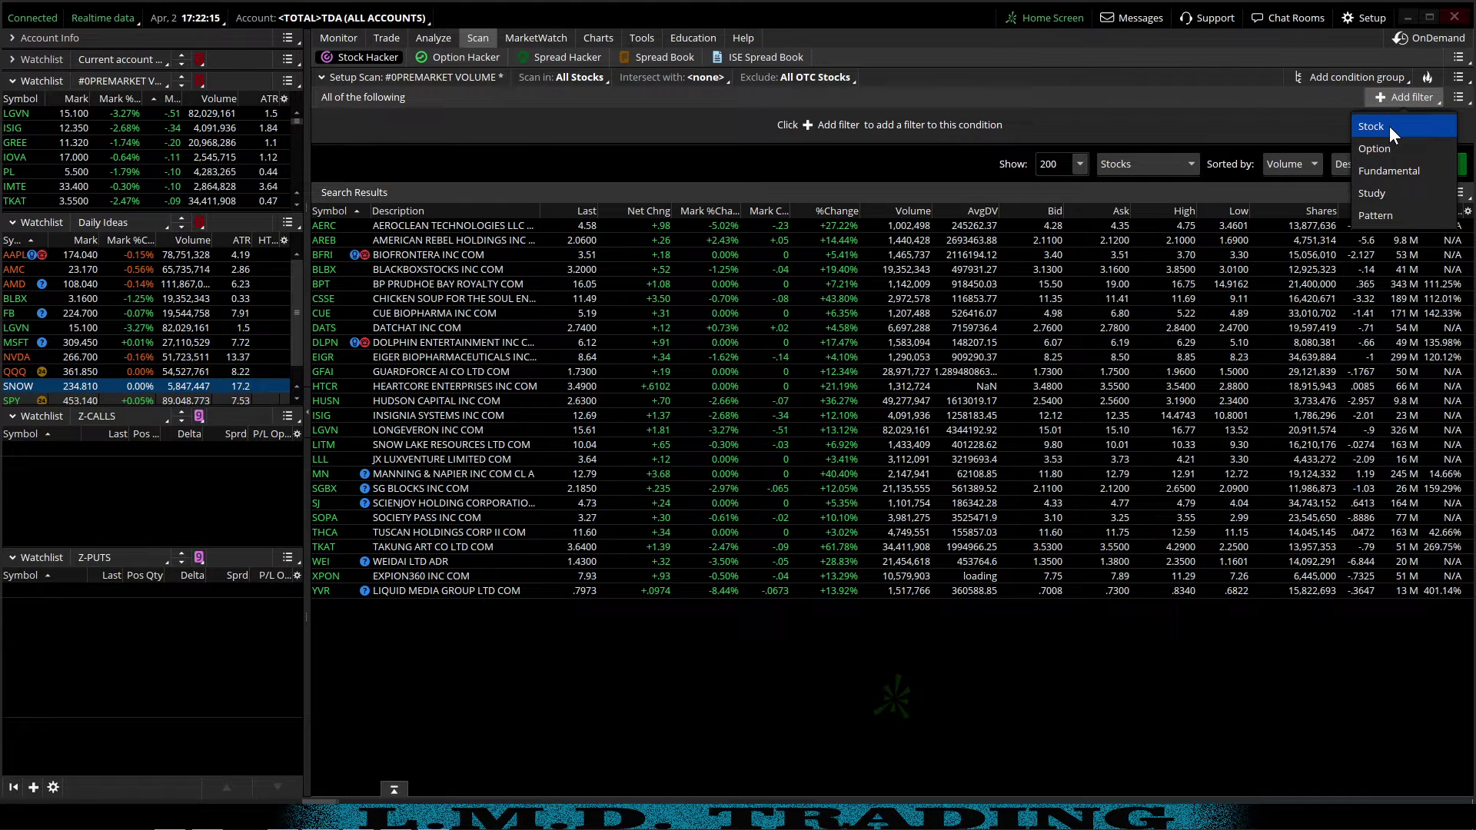
click(1389, 126)
click(524, 129)
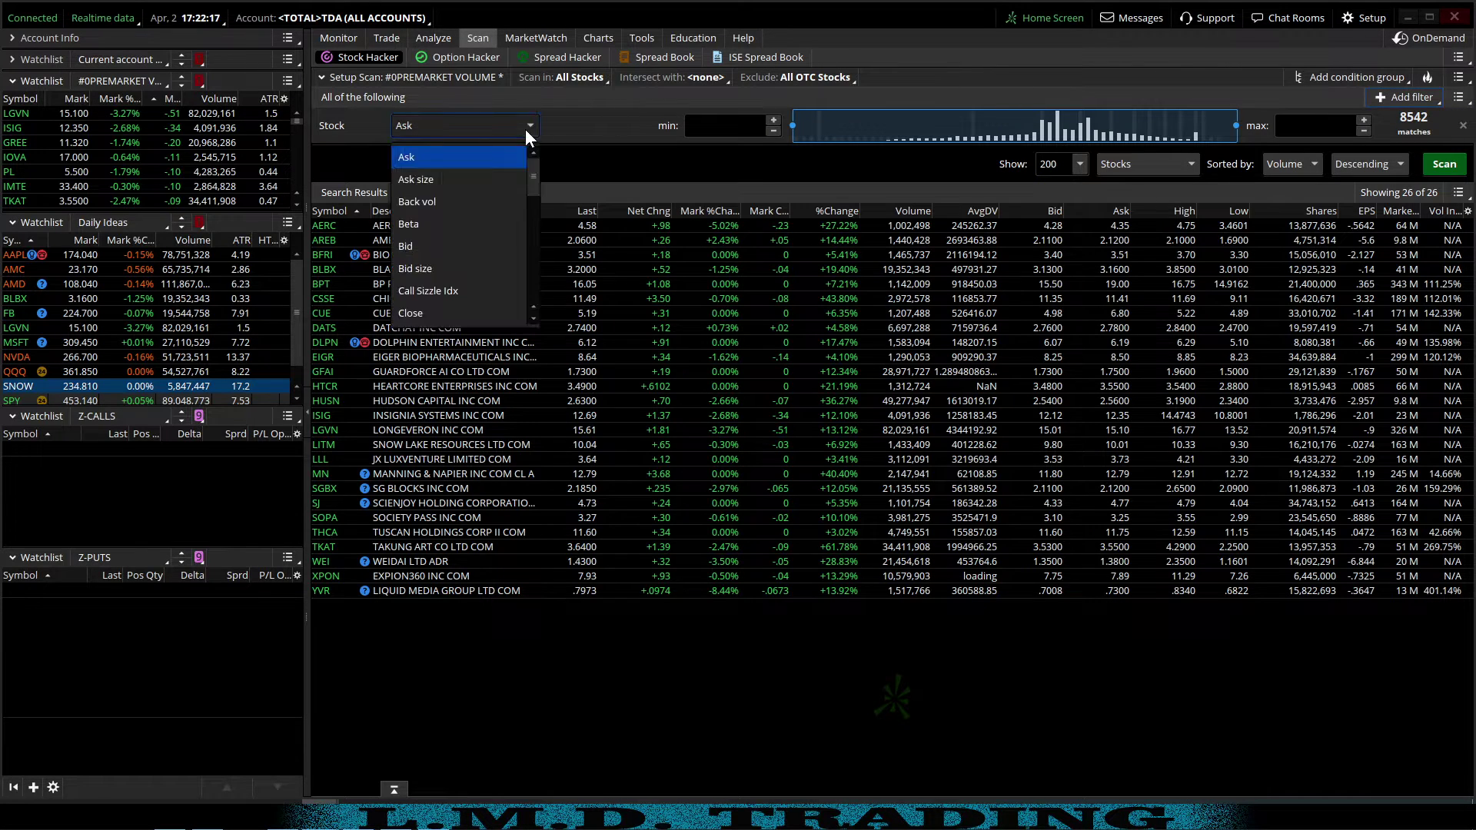
scroll(483, 219, down, 3)
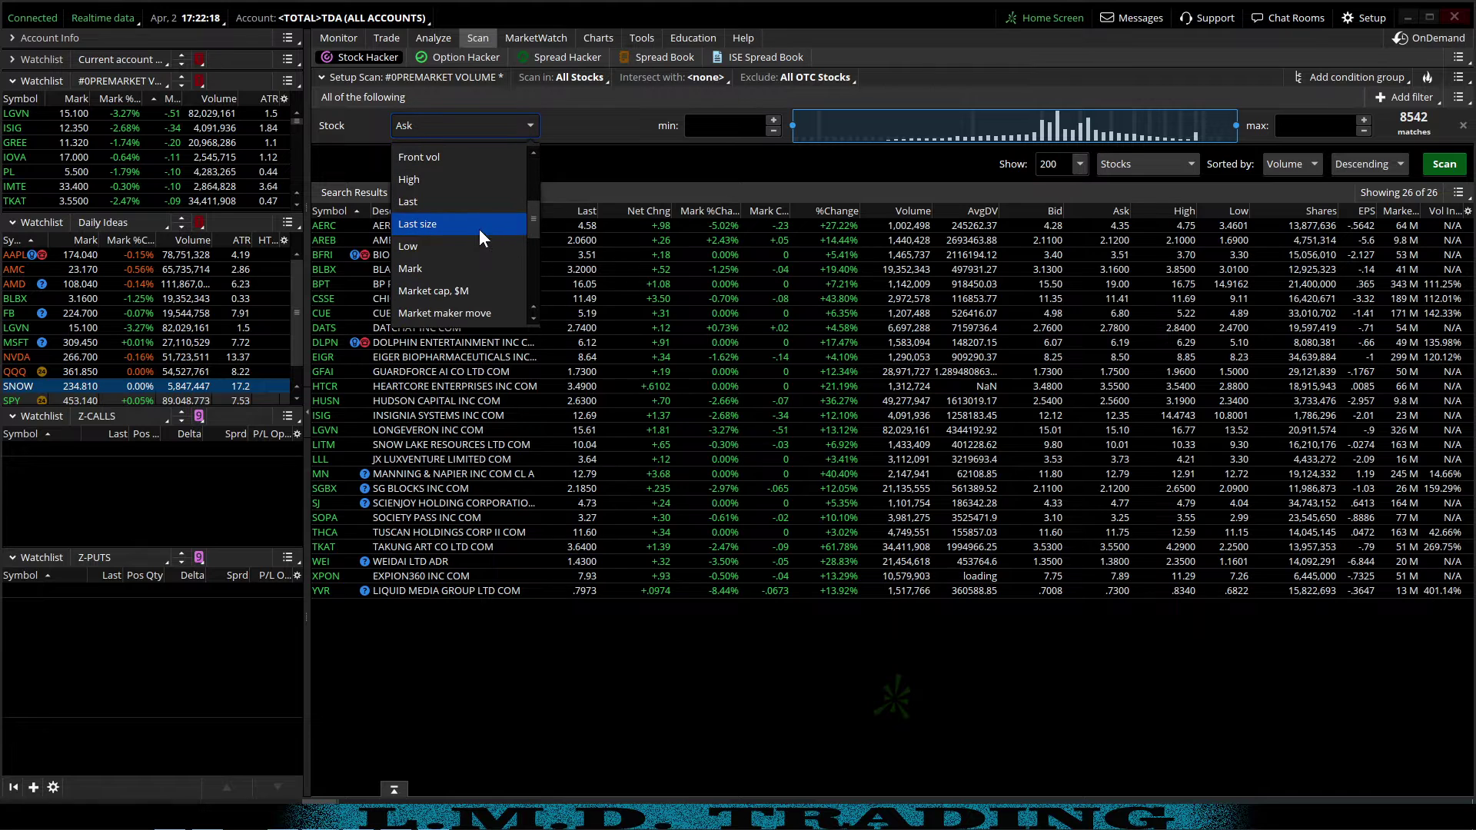
click(415, 199)
- Set the Last filter's range to a minimum of 1.00 and a maximum of 50.00
click(727, 123)
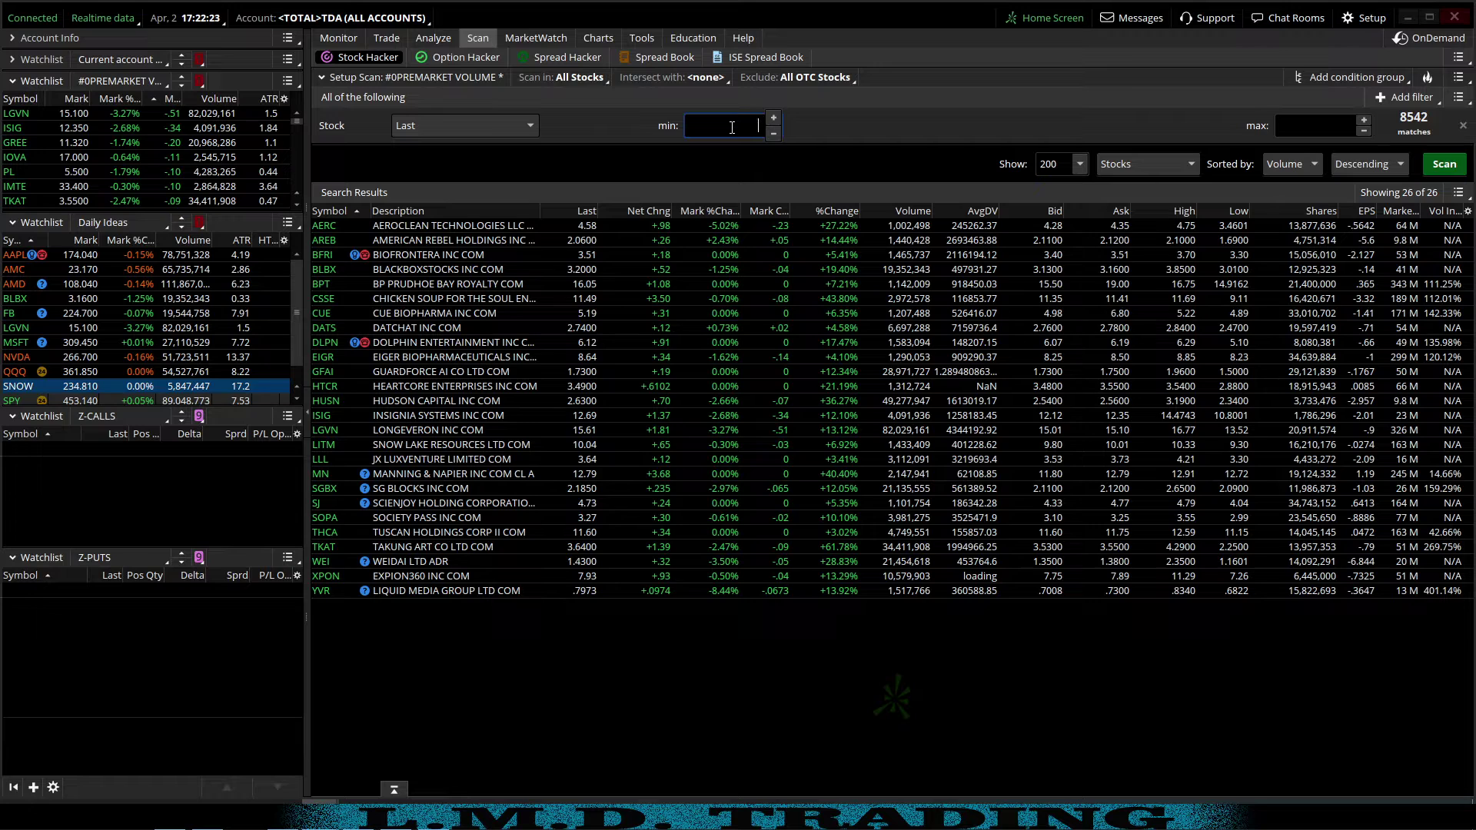
text(1)
key(Tab)
key(BackSpace)
key(BackSpace)
key(BackSpace)
key(BackSpace)
key(BackSpace)
key(BackSpace)
key(BackSpace)
key(BackSpace)
text(50)
key(Return)
- Add a second stock filter based on Volume with a minimum of 500,000
click(1405, 98)
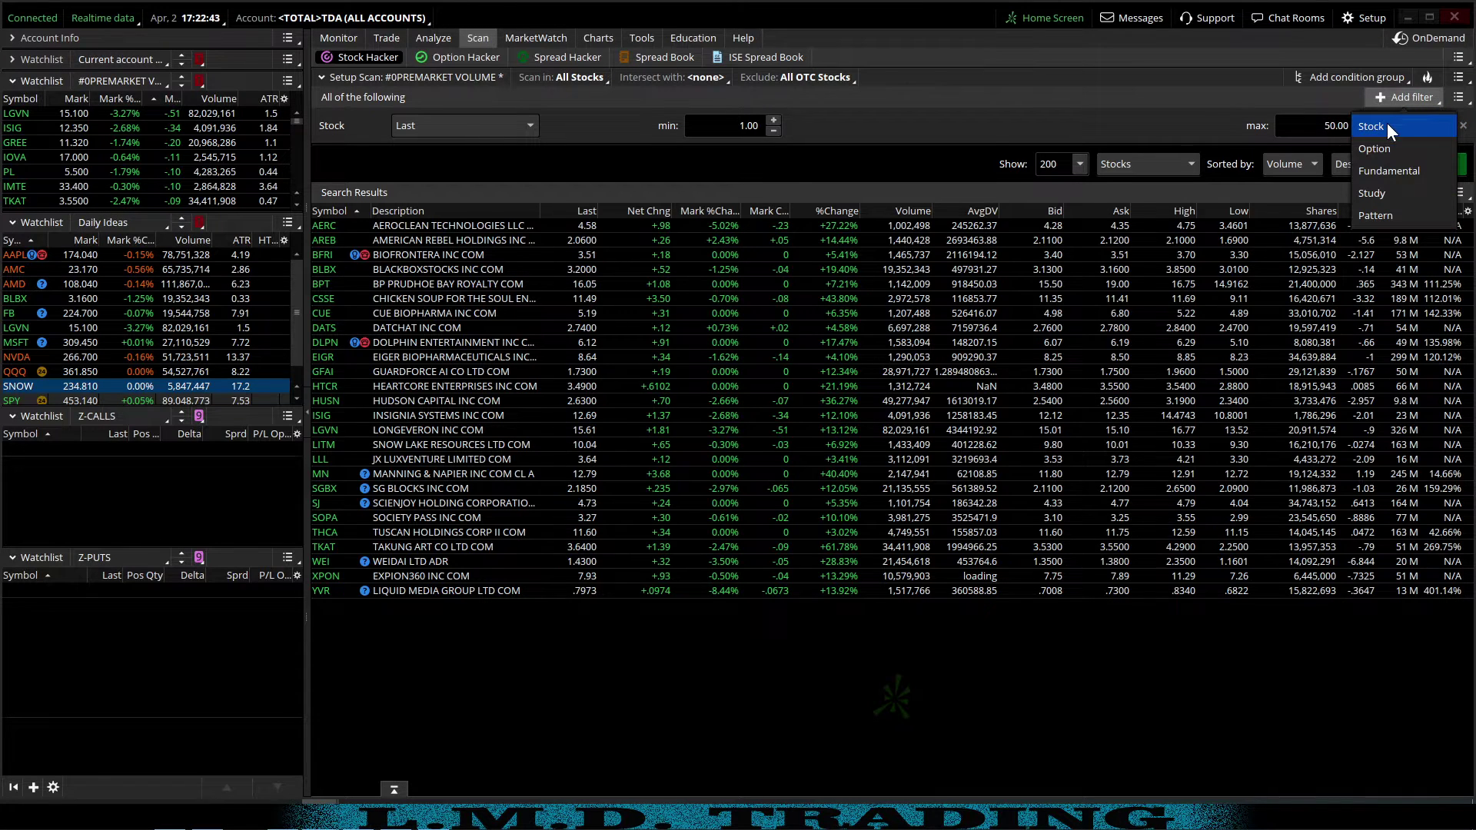
click(1386, 126)
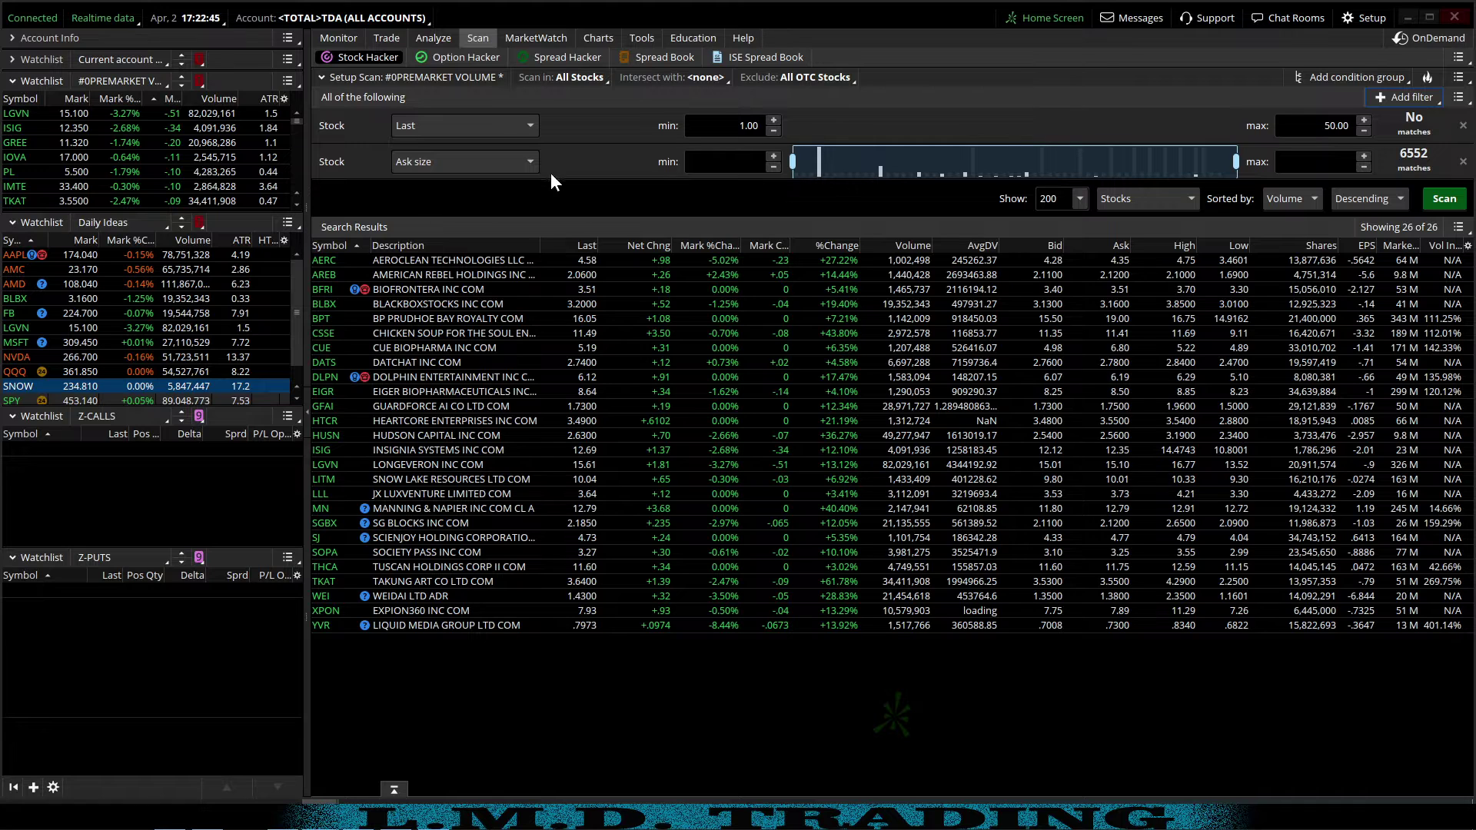
click(530, 161)
scroll(491, 317, down, 6)
scroll(481, 312, down, 3)
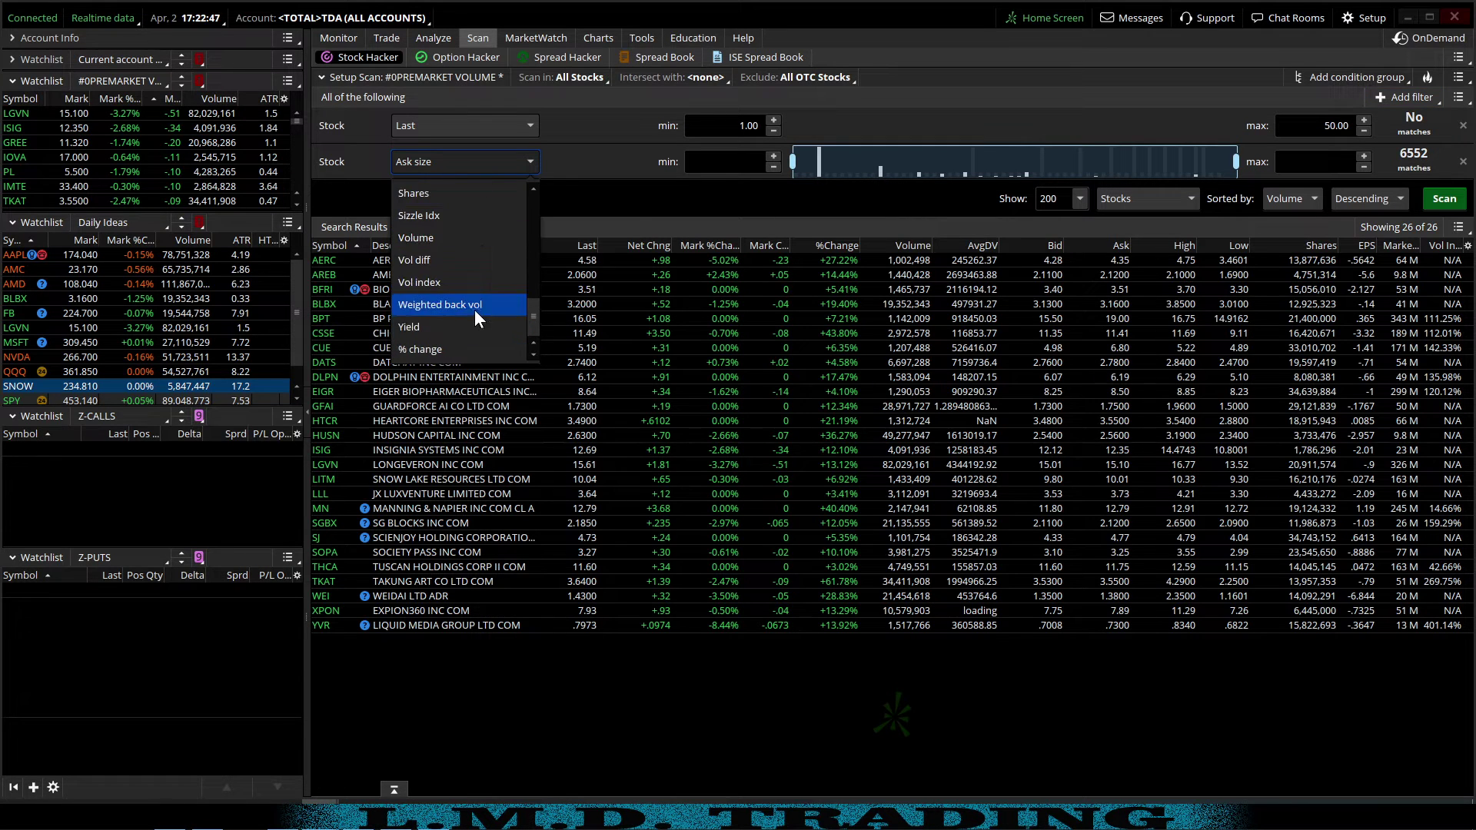
click(418, 238)
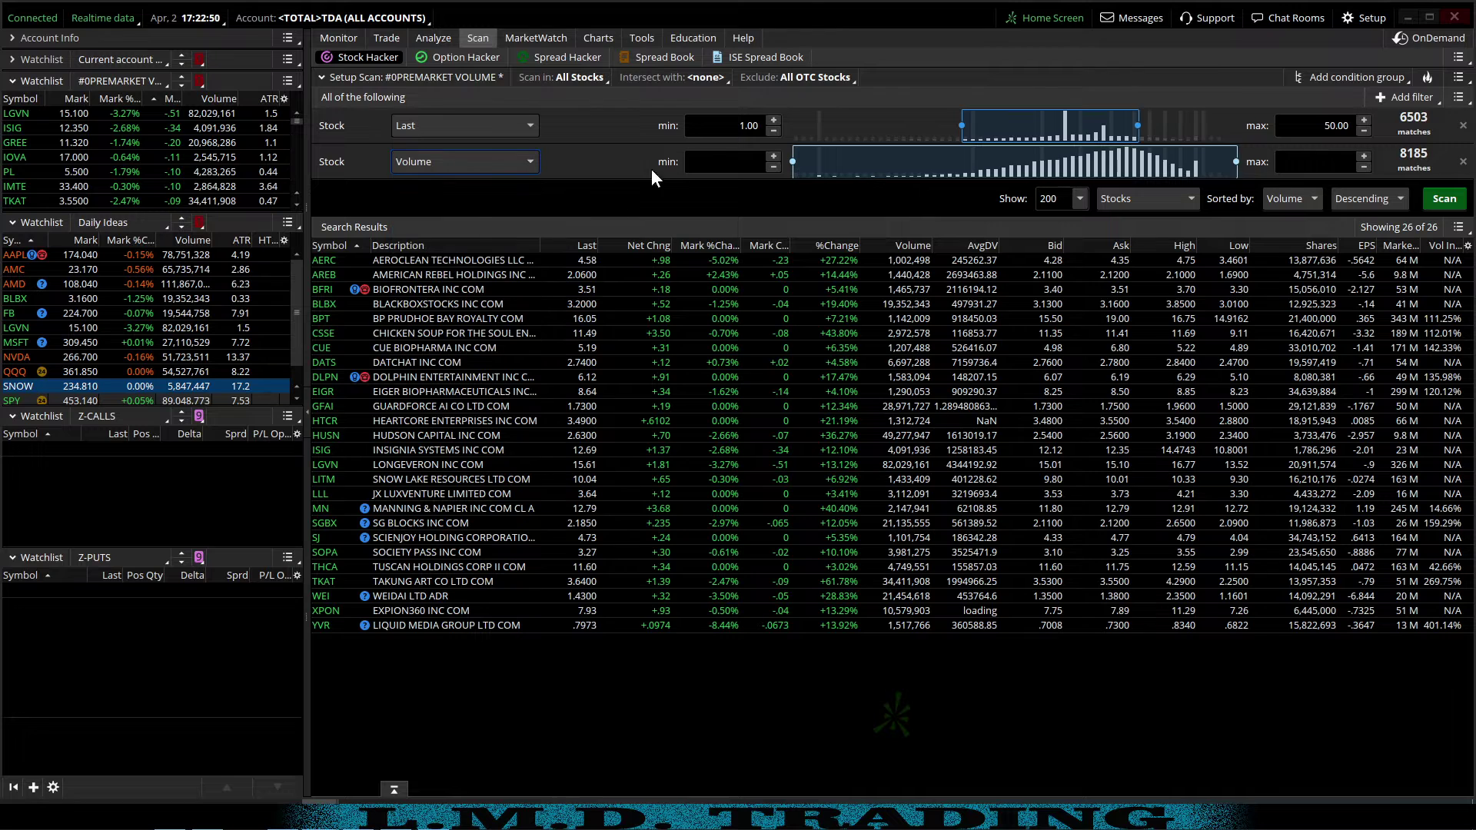
click(726, 161)
key(BackSpace)
text(500000)
key(Tab)
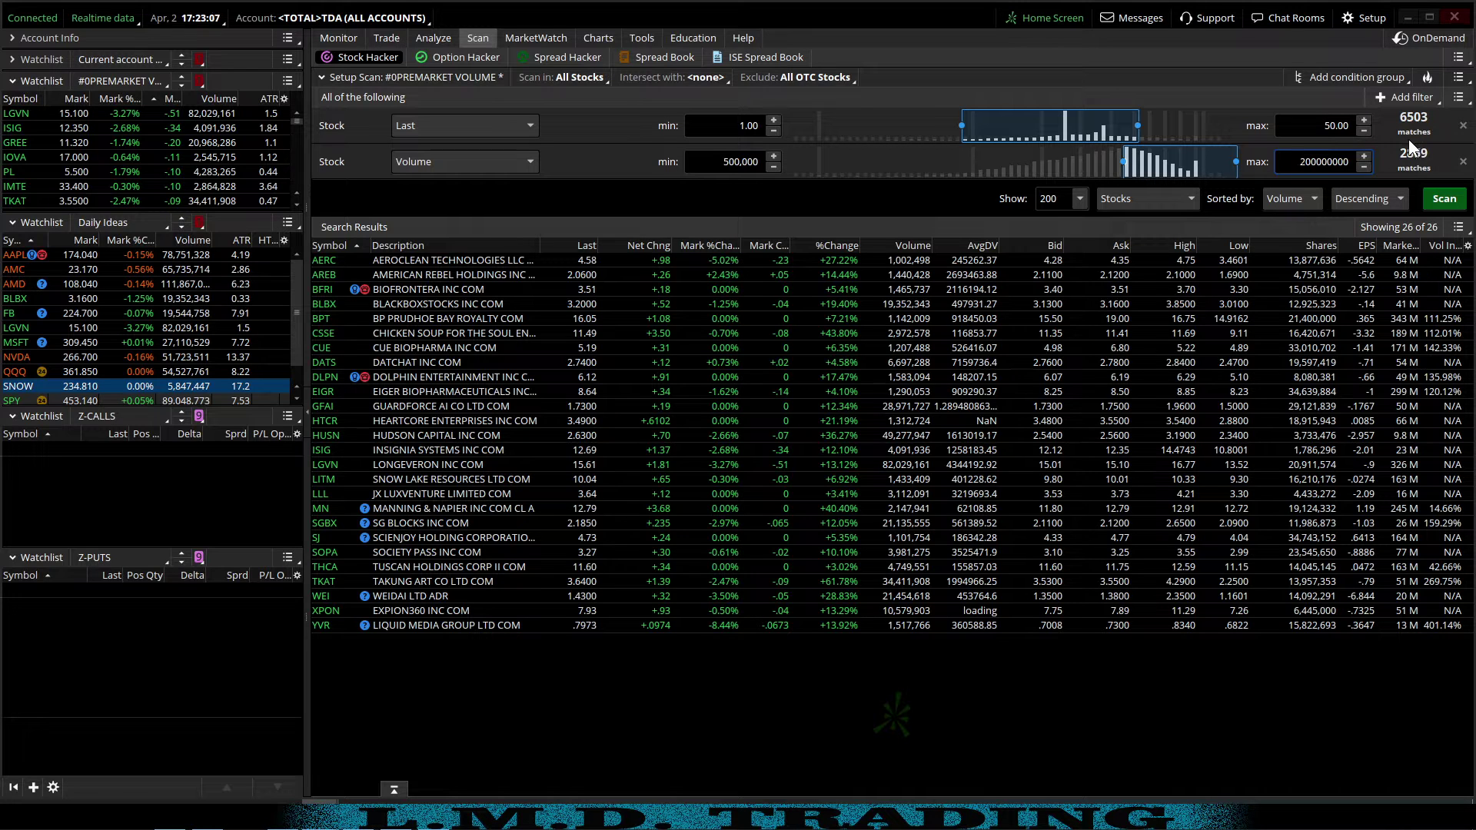
- Add a third stock filter based on % change with a minimum of +2.00%
click(1414, 99)
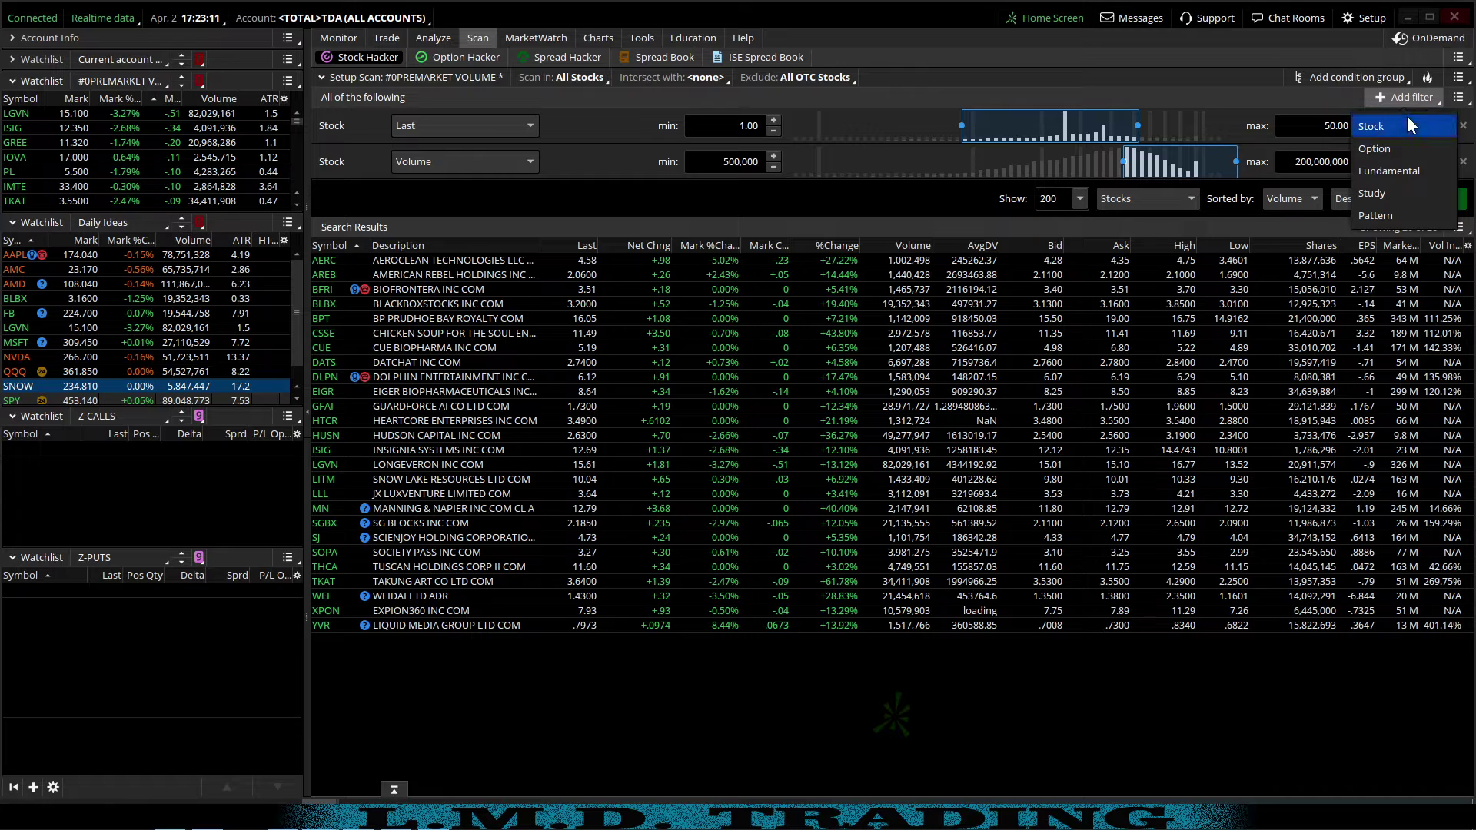
click(1382, 126)
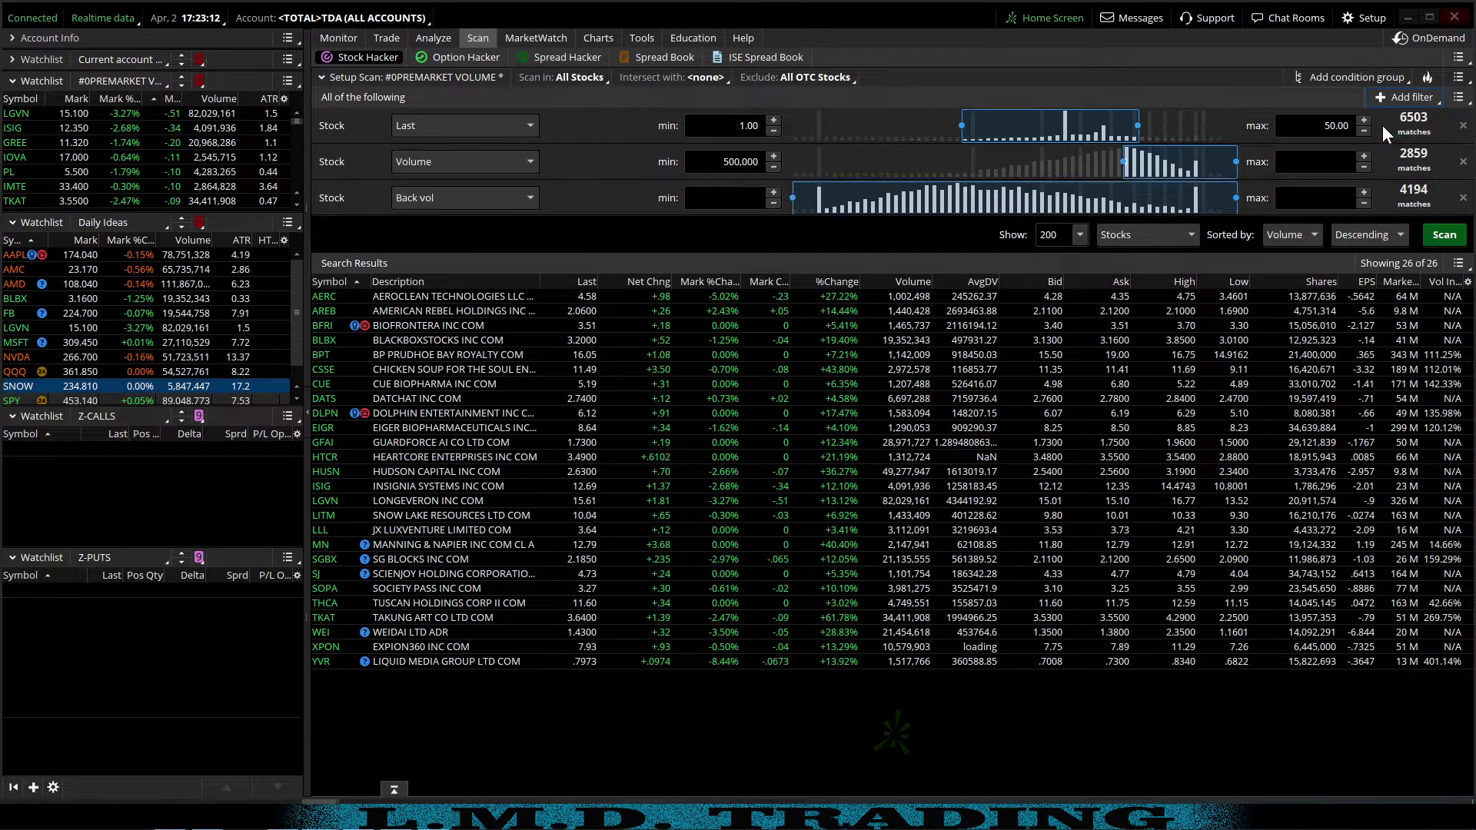
click(530, 198)
scroll(473, 307, down, 5)
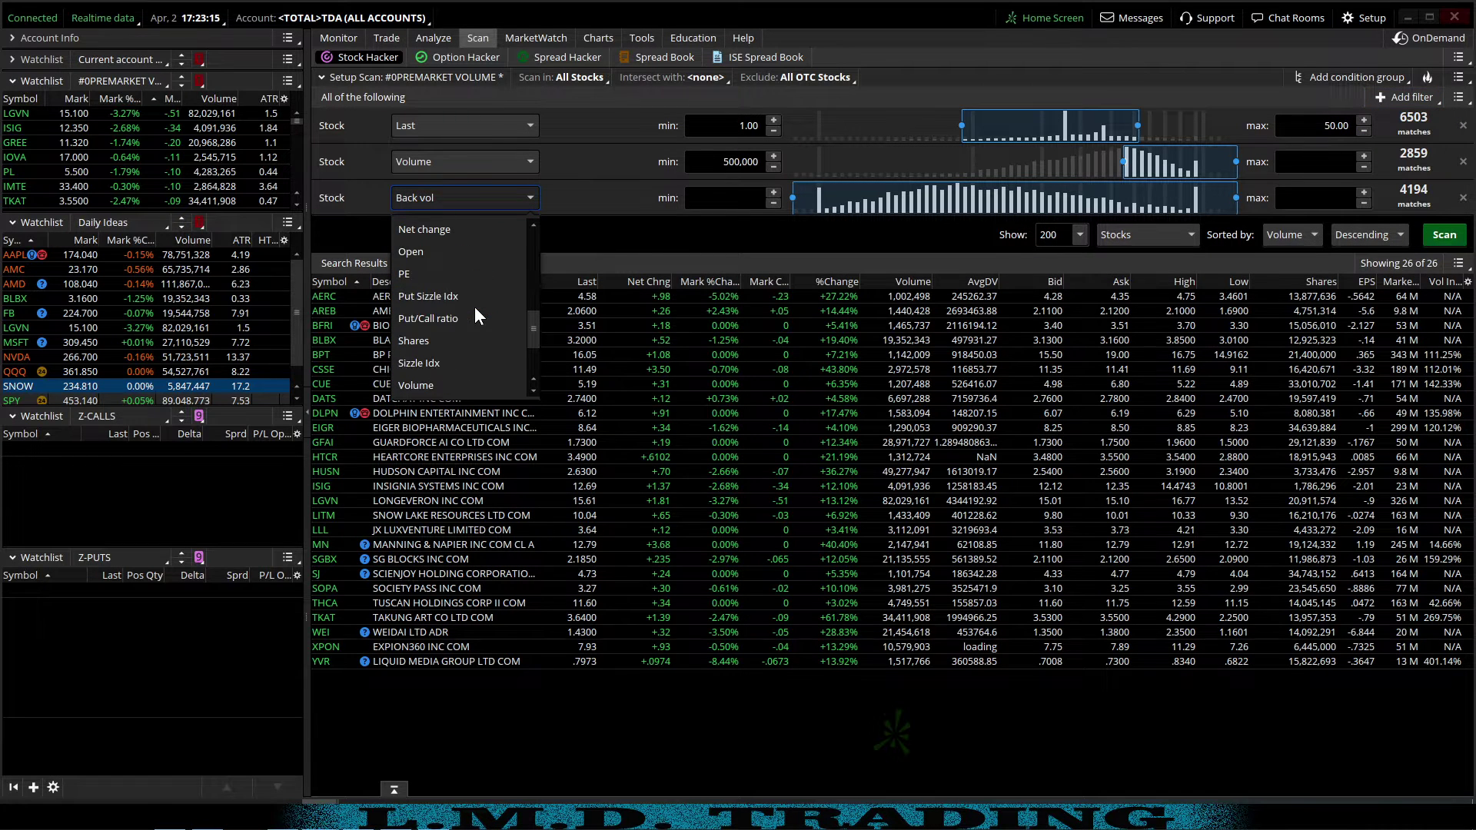
click(441, 384)
click(738, 198)
drag(732, 201, 757, 201)
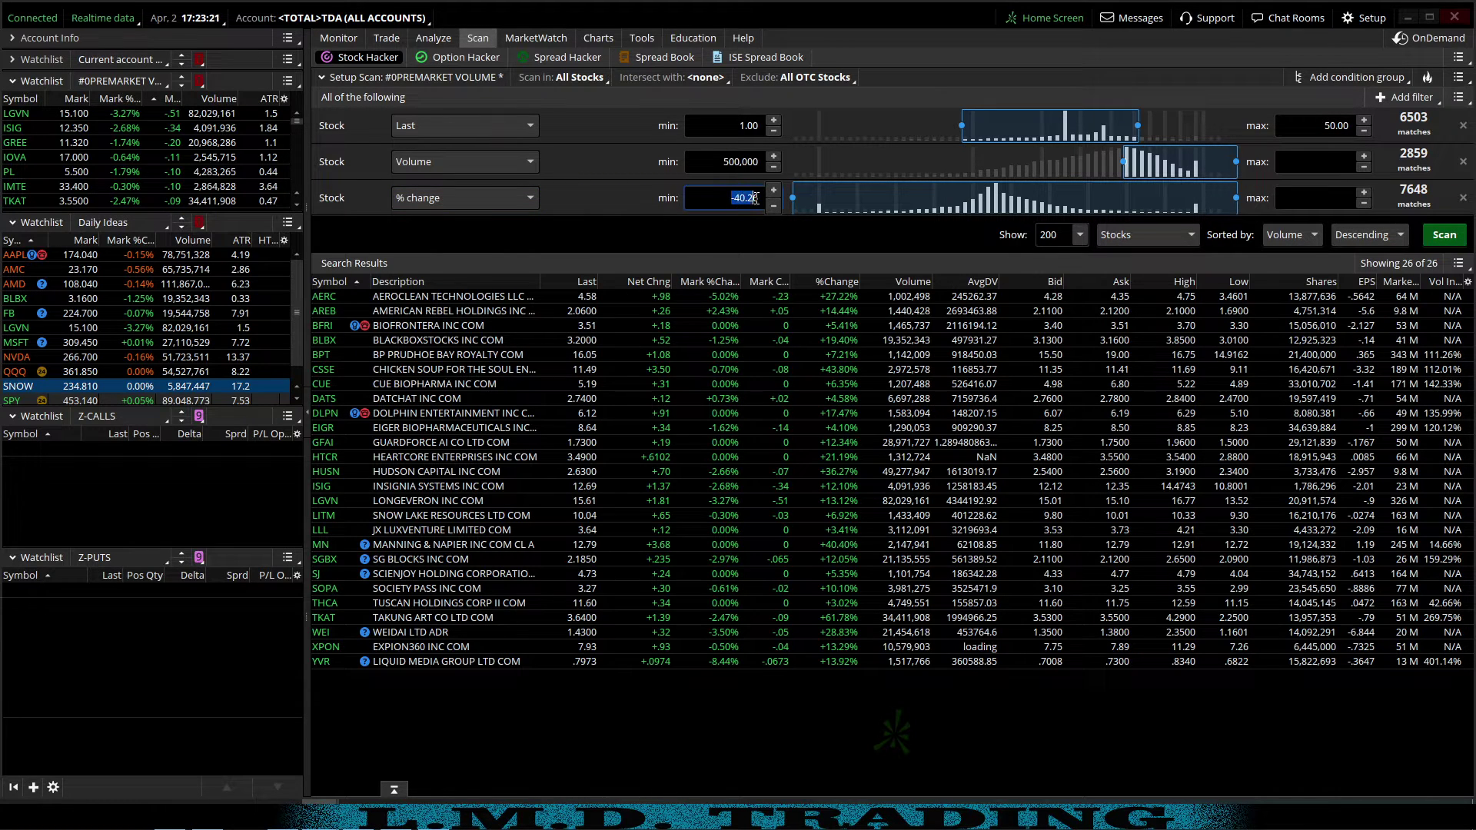
text(2)
key(Tab)
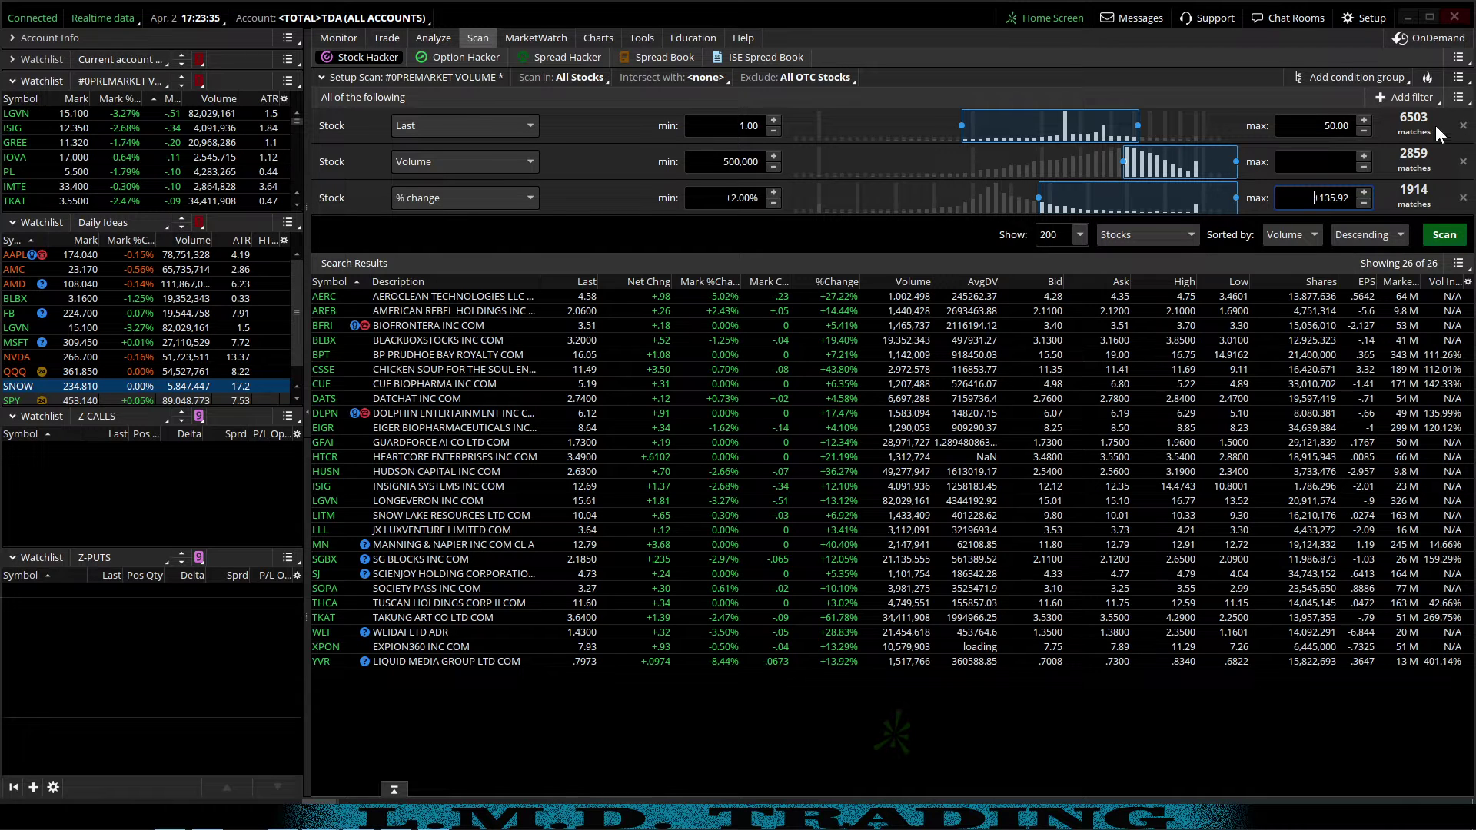
- Add a fourth stock filter to the scan and base it on Shares
click(1404, 94)
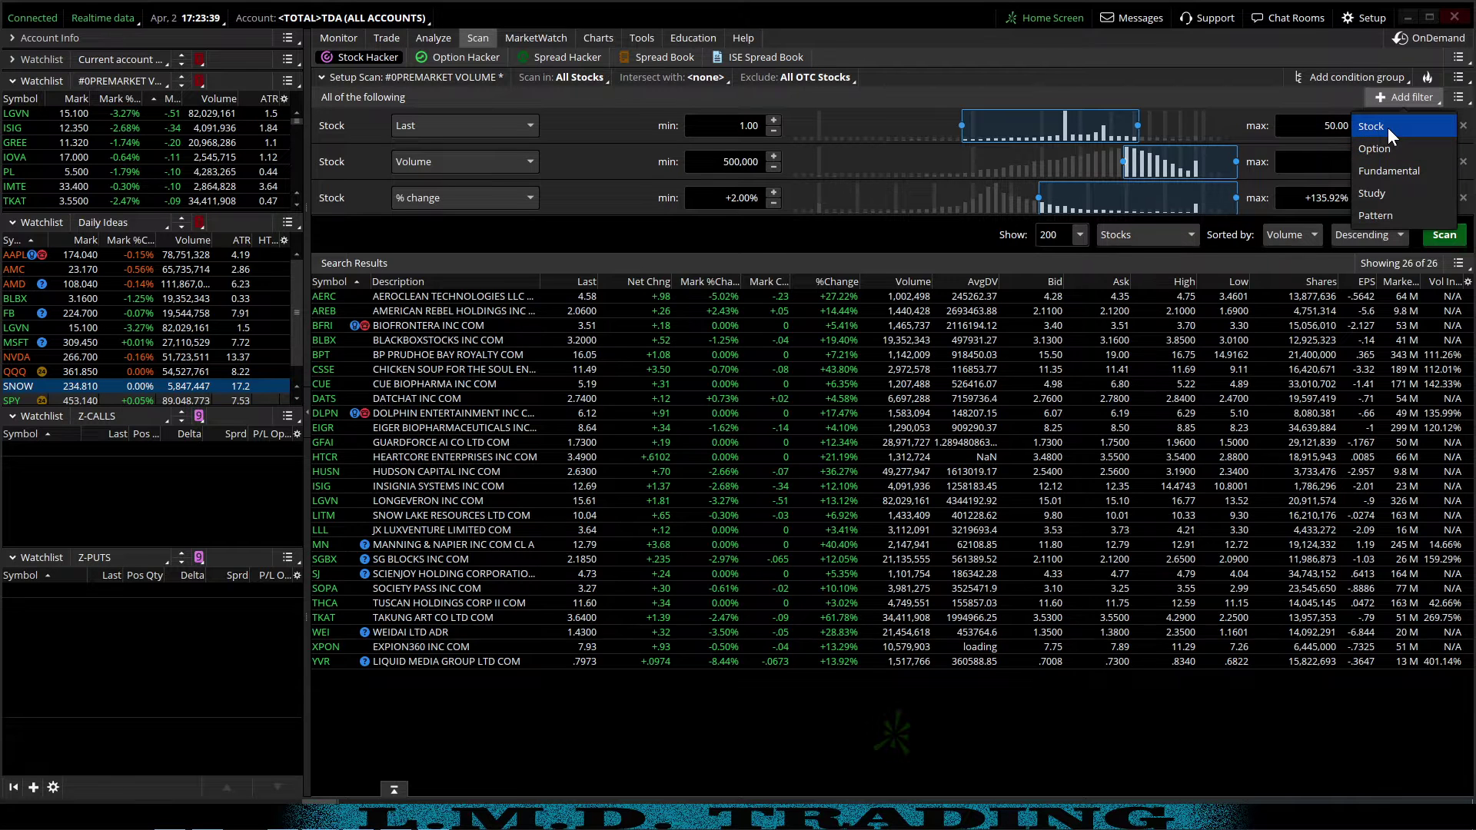
click(1386, 127)
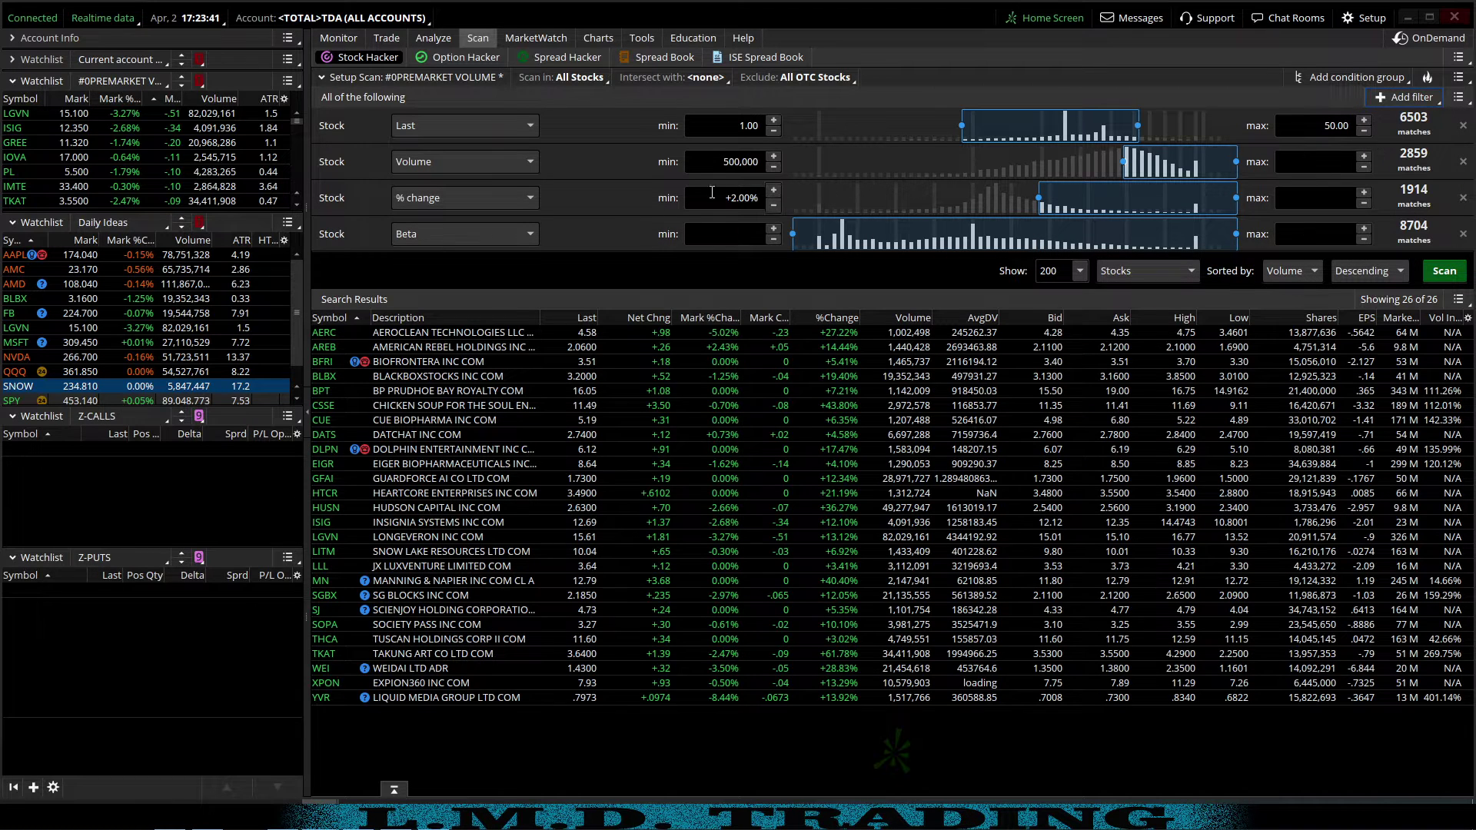
click(528, 234)
scroll(478, 329, down, 5)
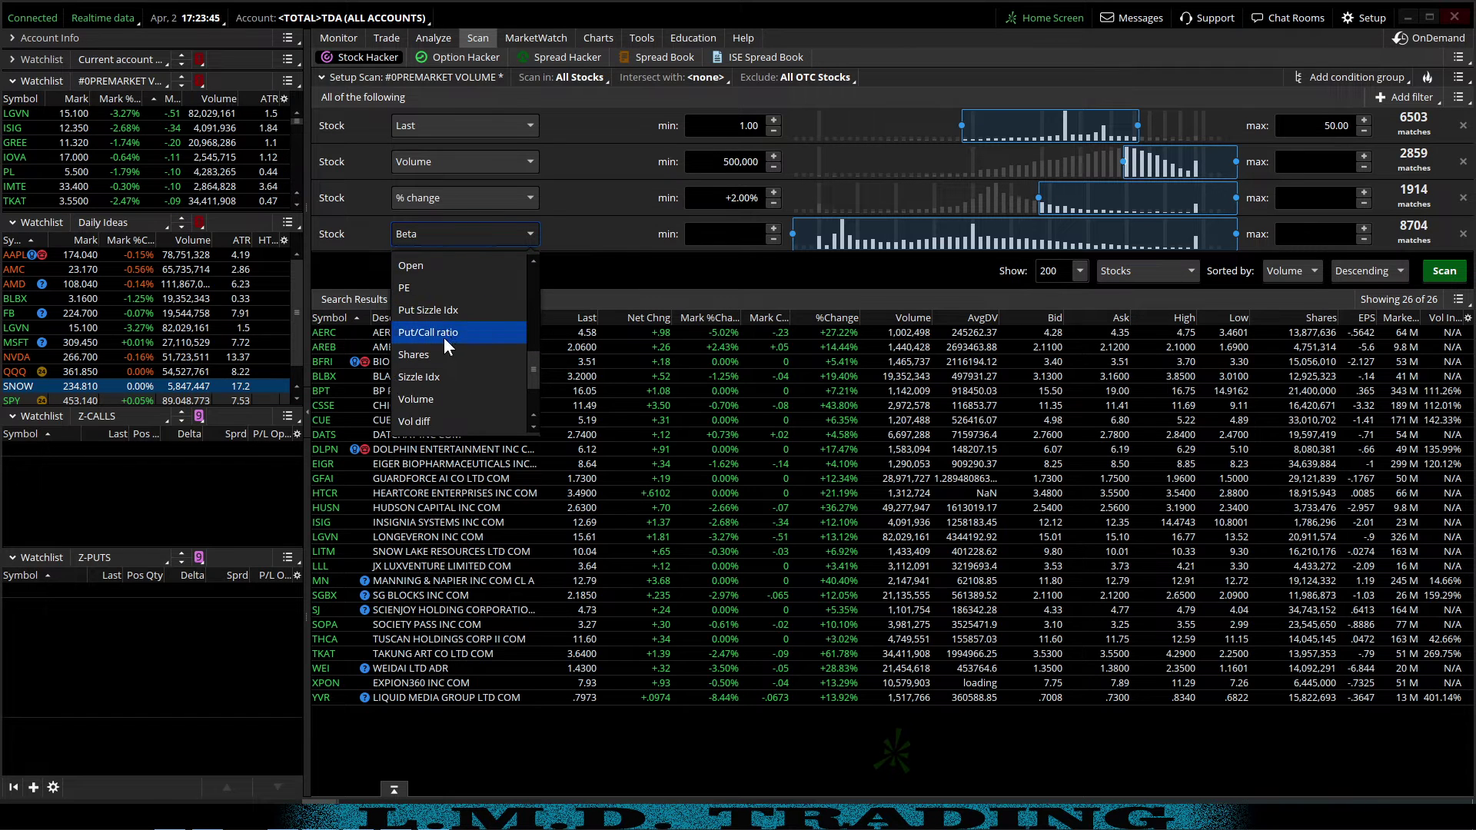
click(427, 354)
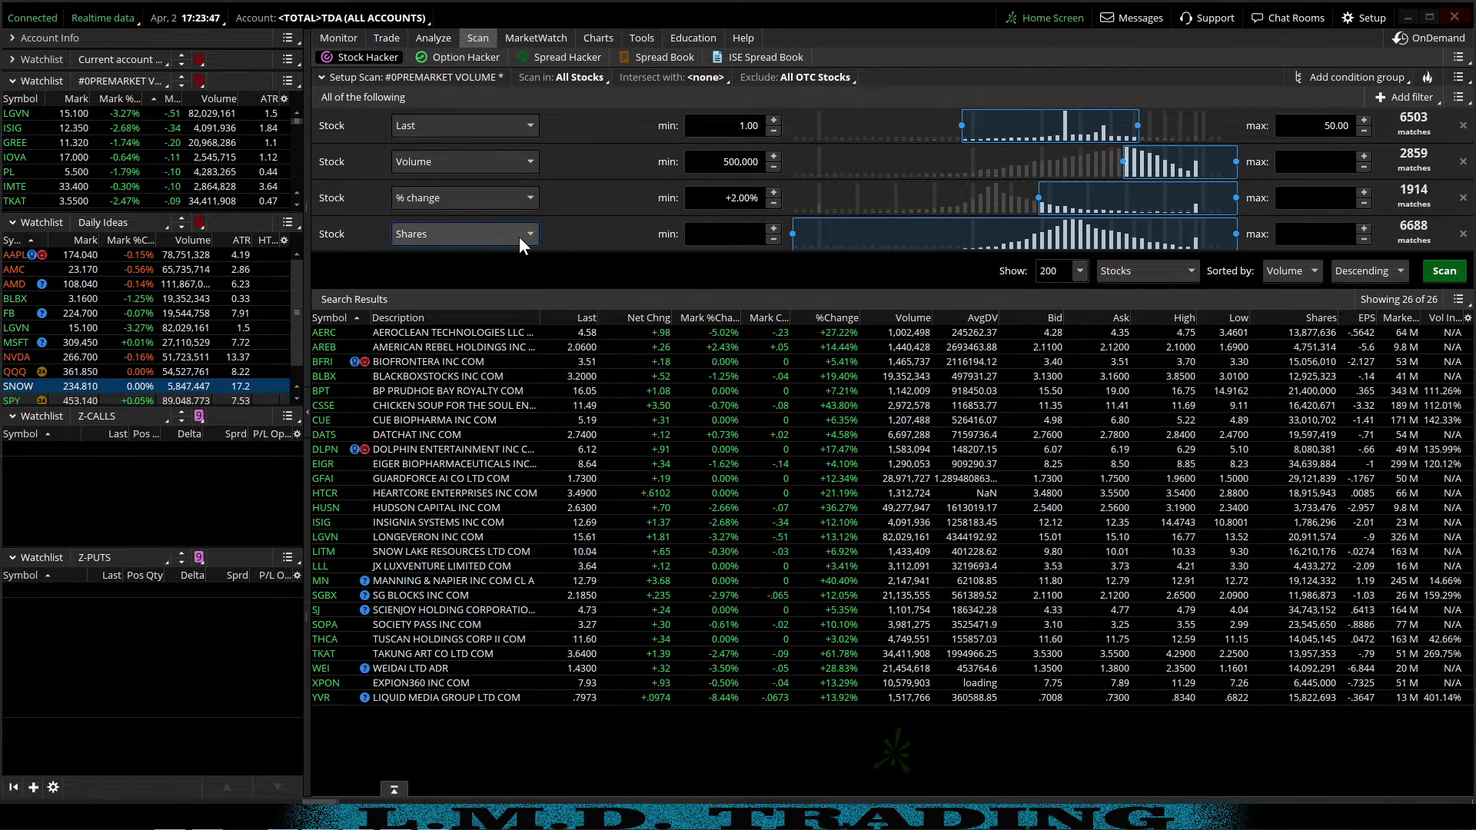
- Set the Shares filter's maximum to 50,000,000 and run the scan
click(1314, 232)
key(Delete)
key(Delete)
key(Delete)
key(Delete)
key(Delete)
key(Delete)
key(Delete)
key(Delete)
key(Delete)
key(Delete)
key(Delete)
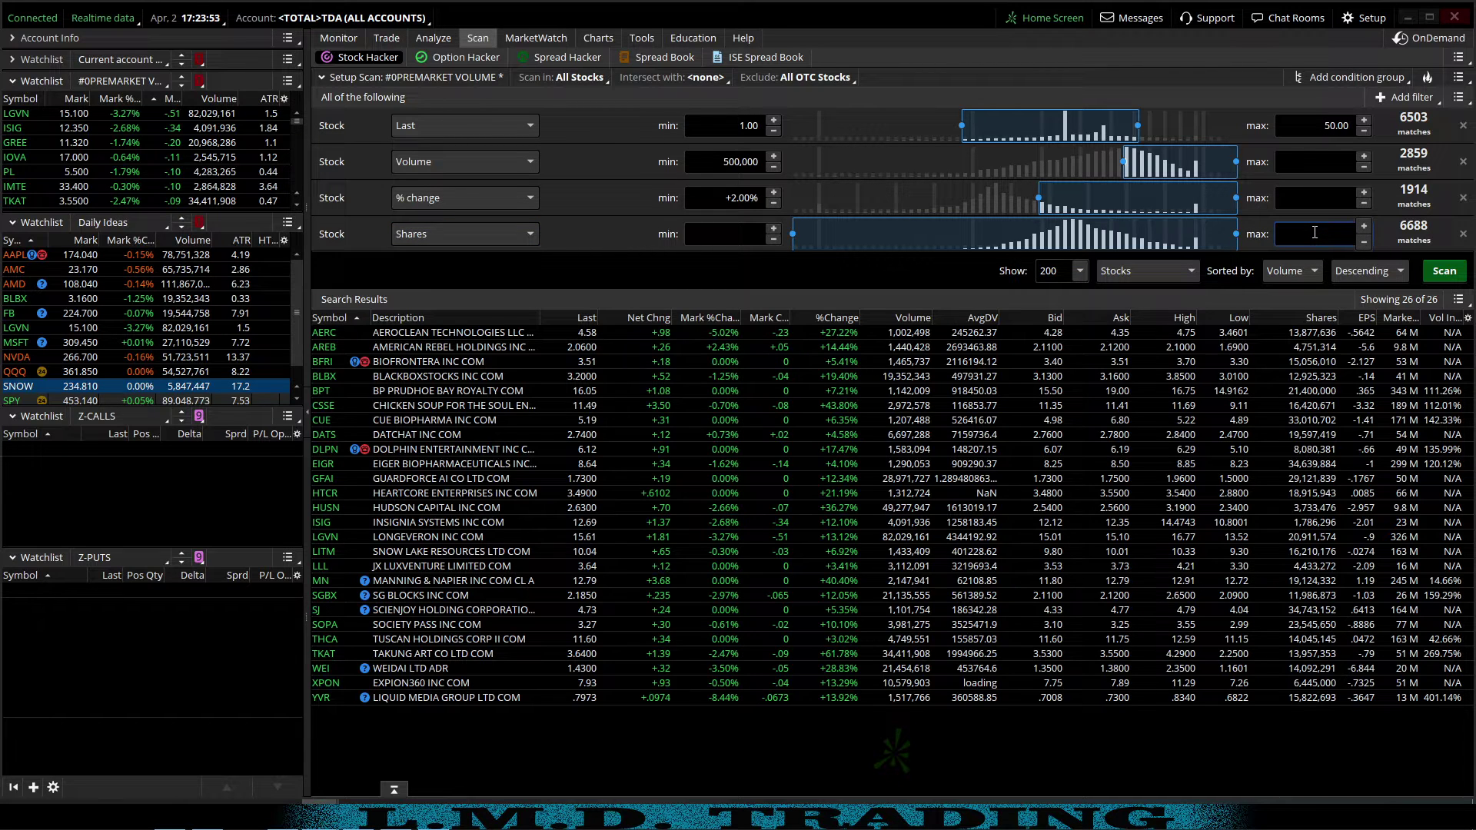
text(50)
text(000000)
key(Return)
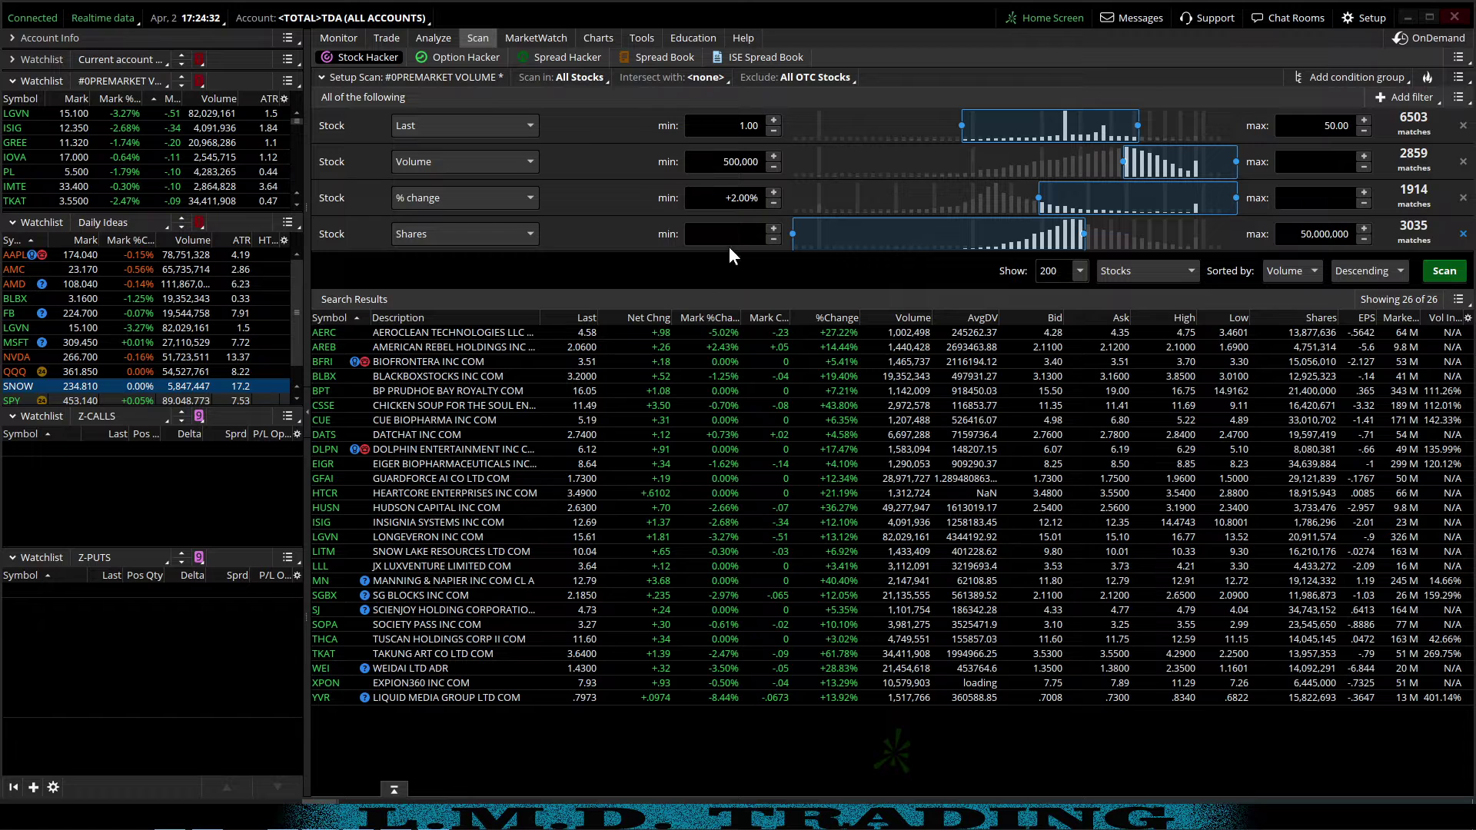
click(1445, 272)
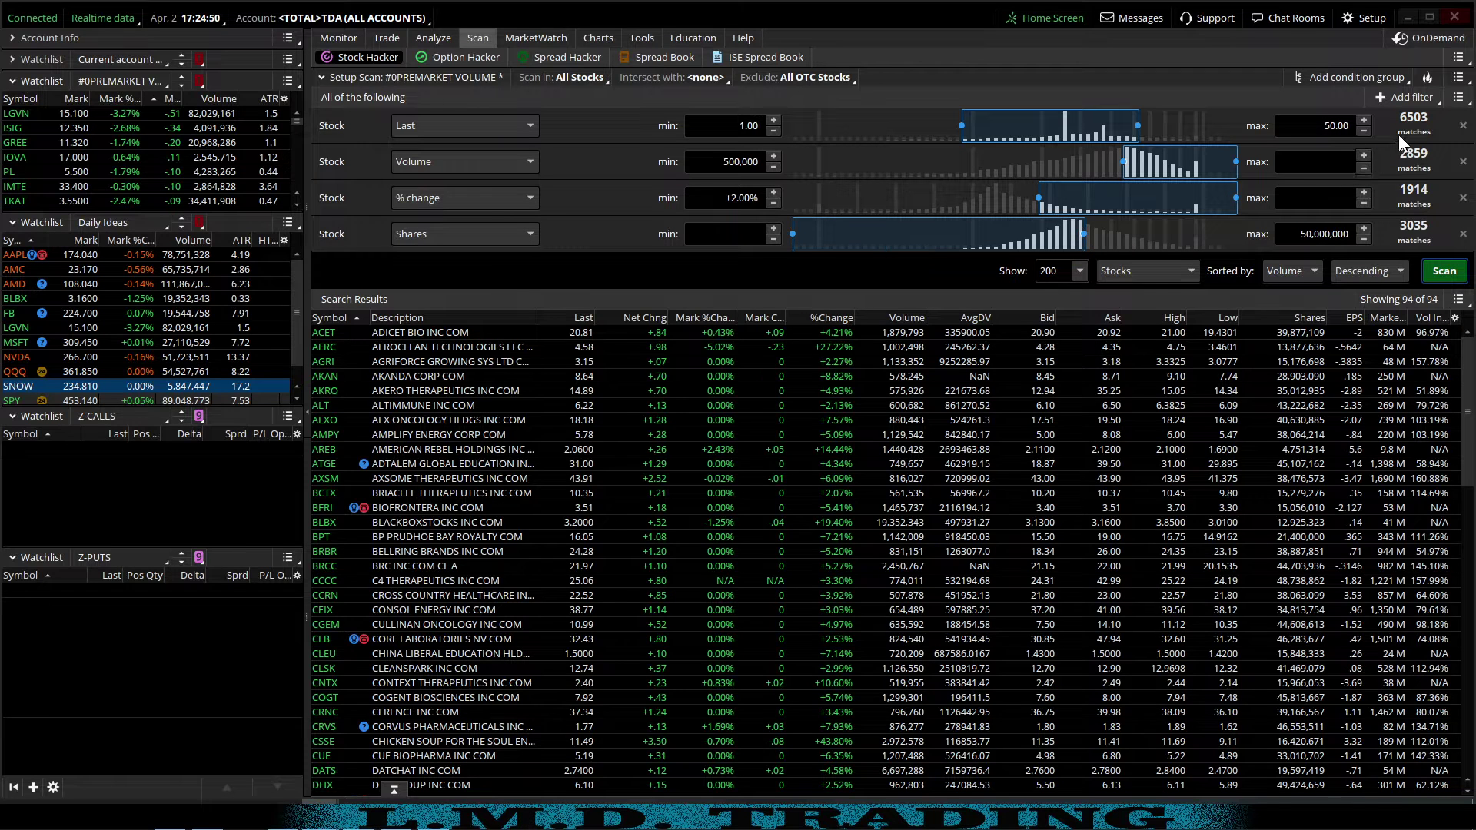
- Add a study filter and change its study to Volume_Change from the Volume category
click(1425, 97)
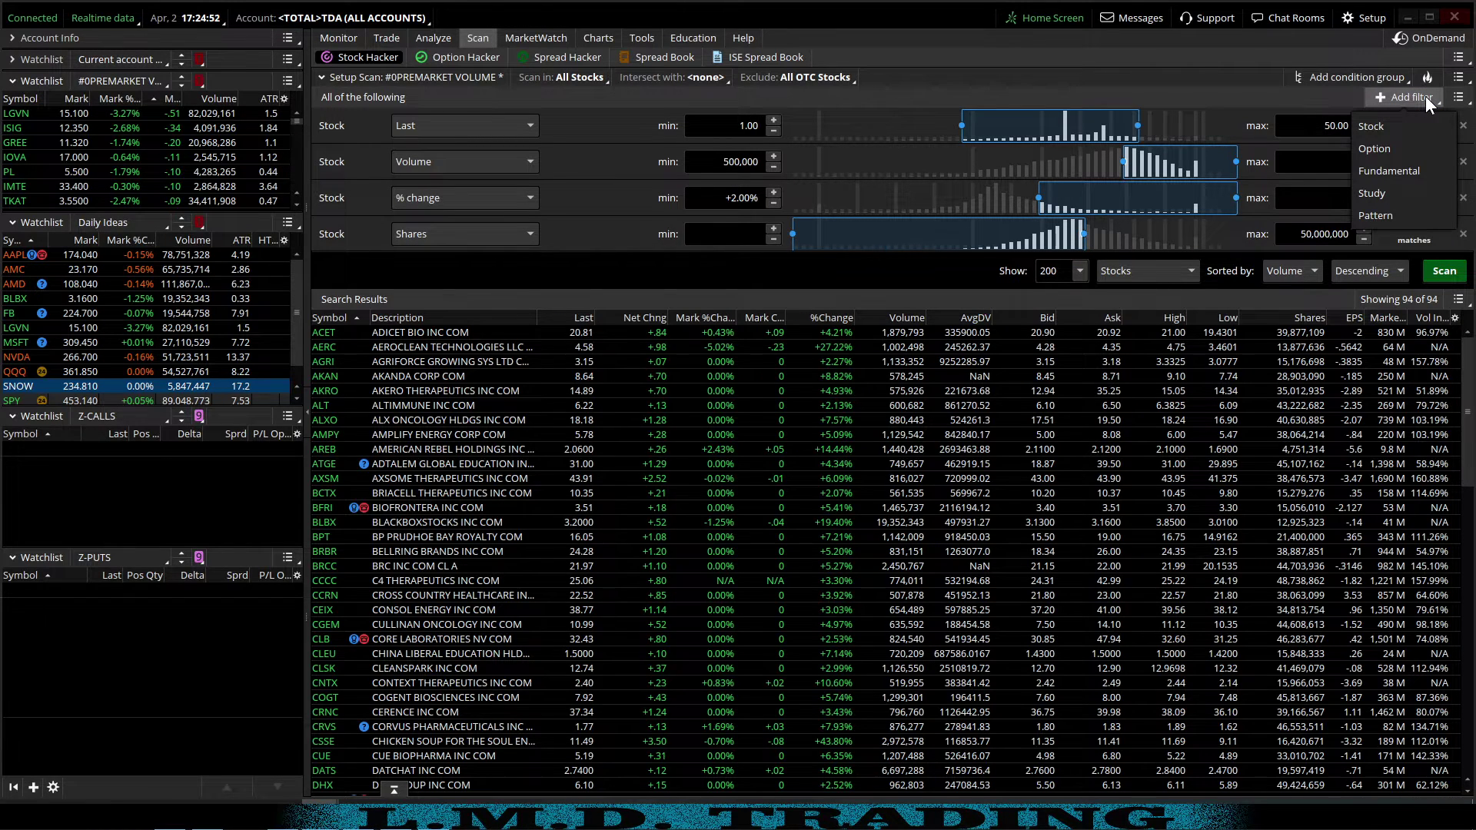
click(1381, 195)
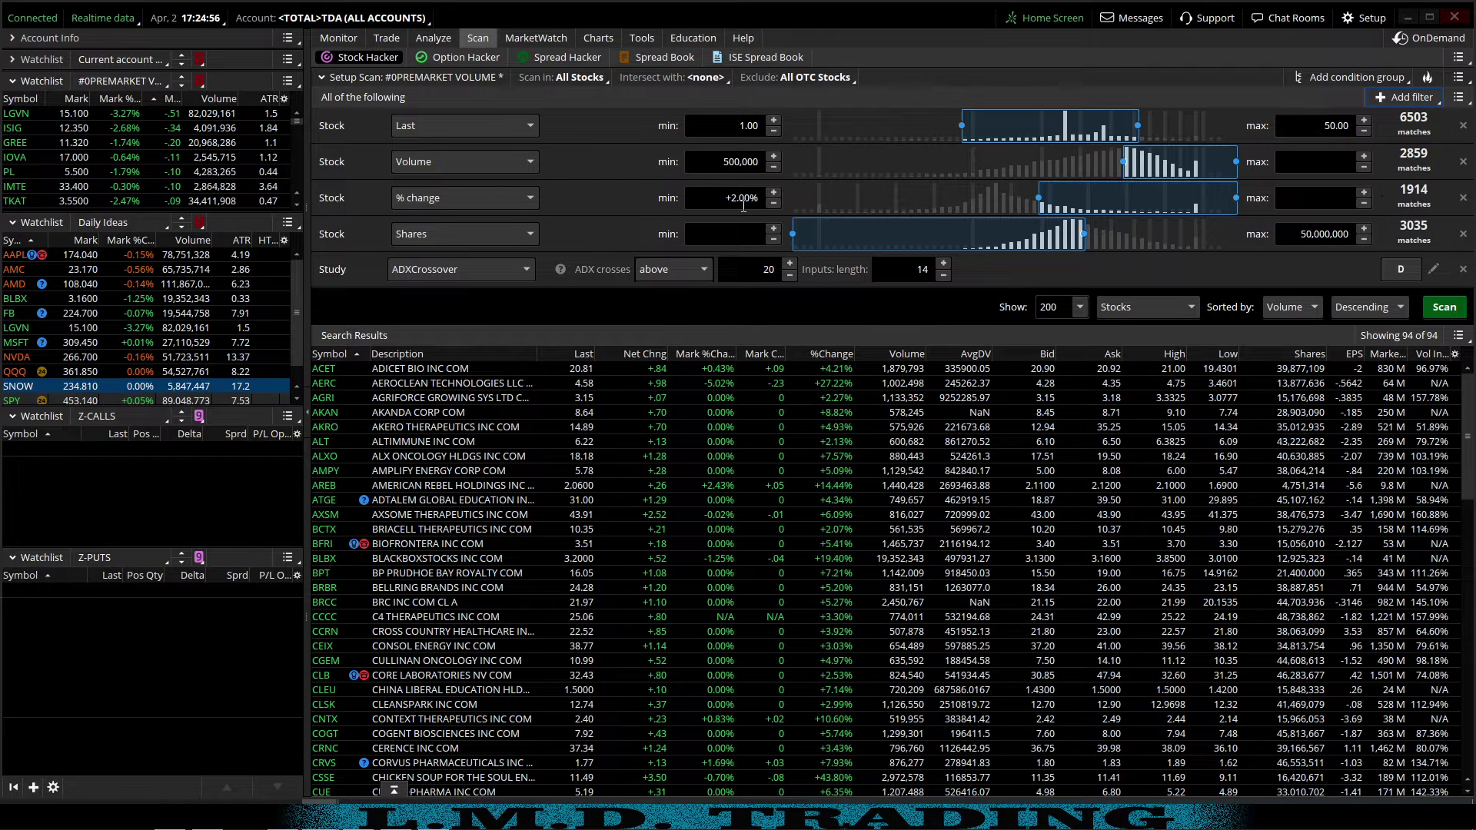
click(520, 265)
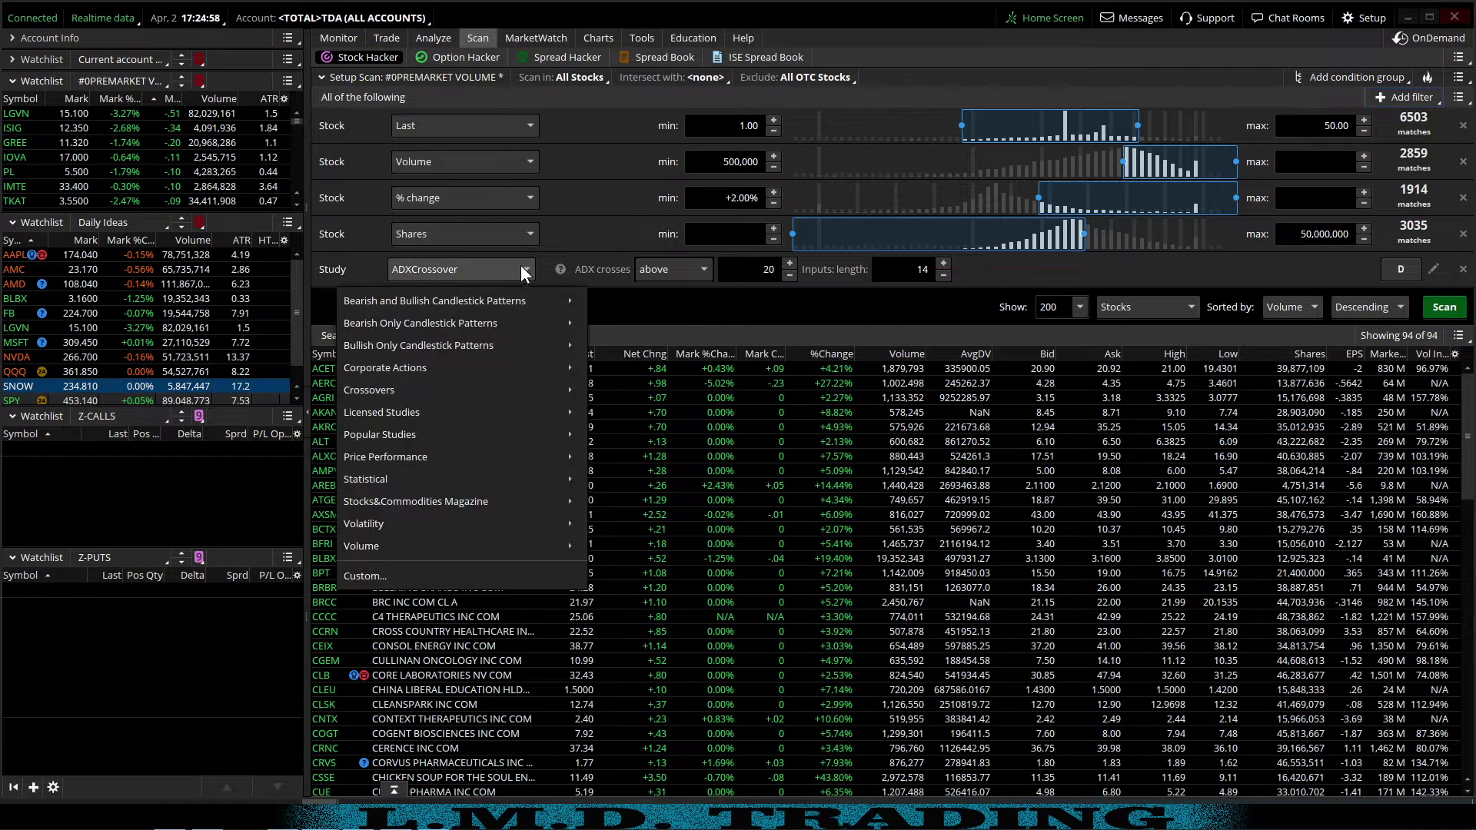
mouse_move(491, 547)
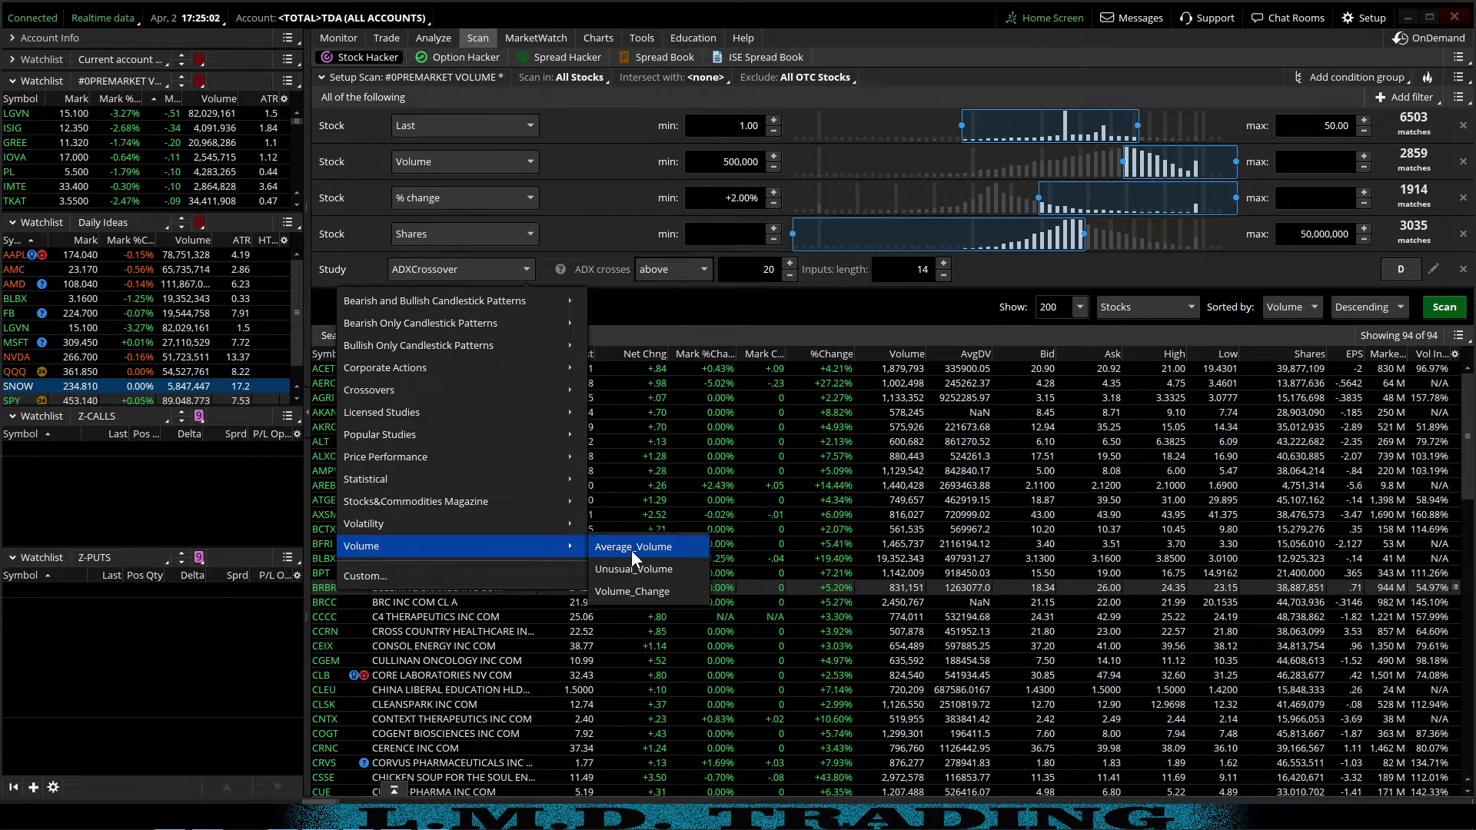
click(620, 591)
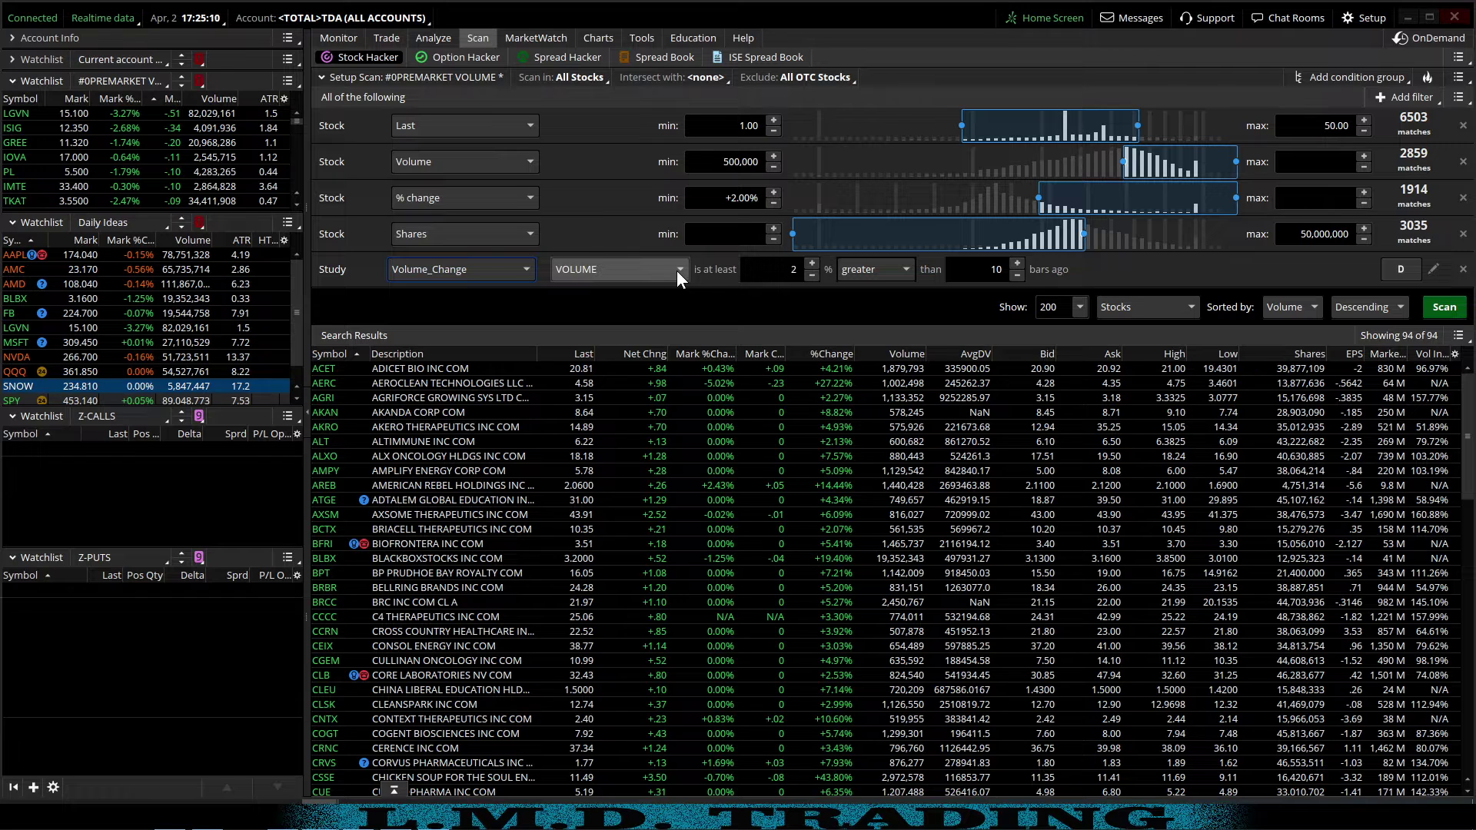
- Set the Volume_Change study to require volume at least 500% greater than 1 bar ago
click(778, 269)
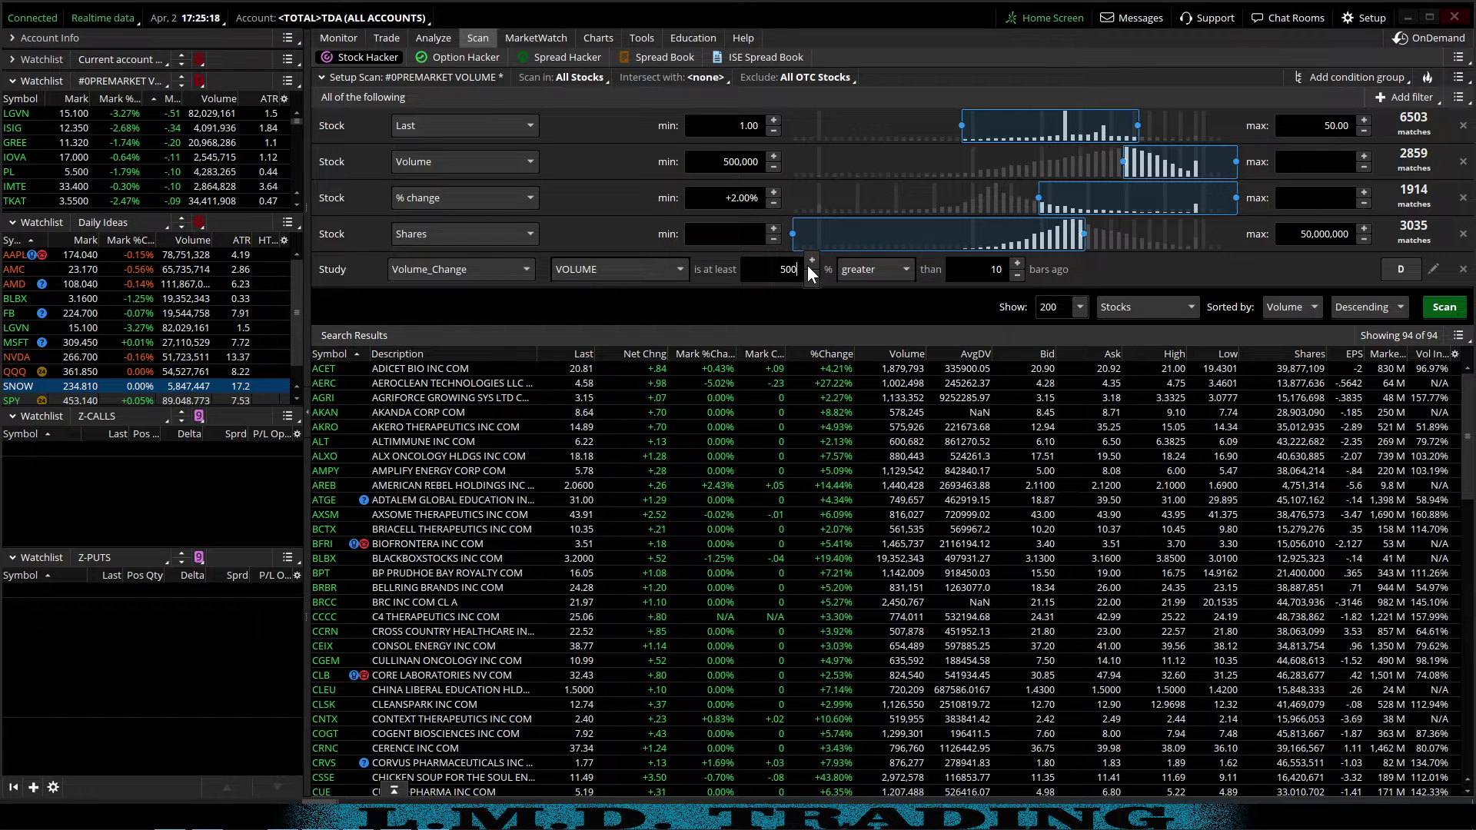
key(Return)
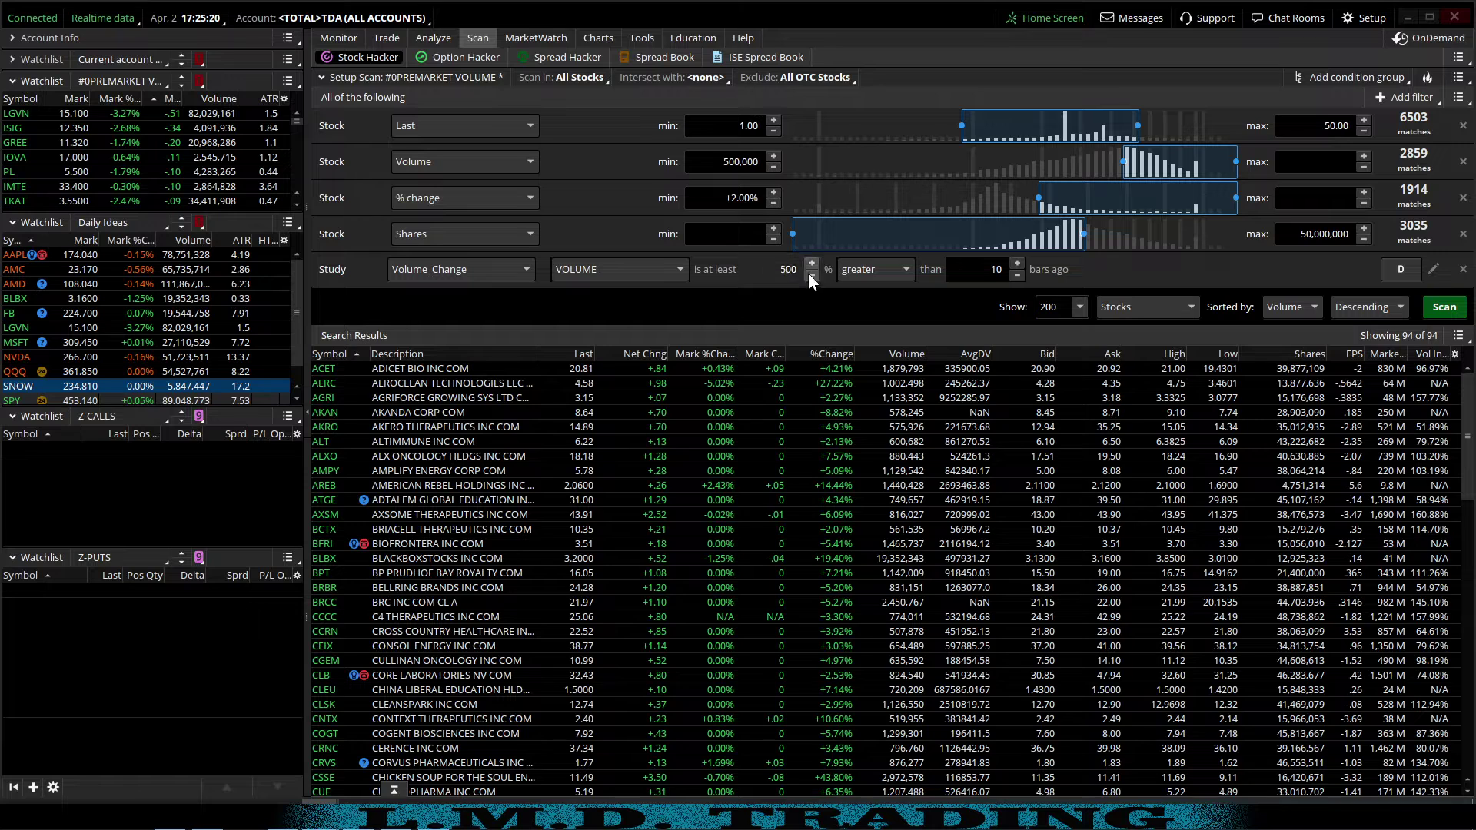
double_click(997, 269)
text(1)
key(Return)
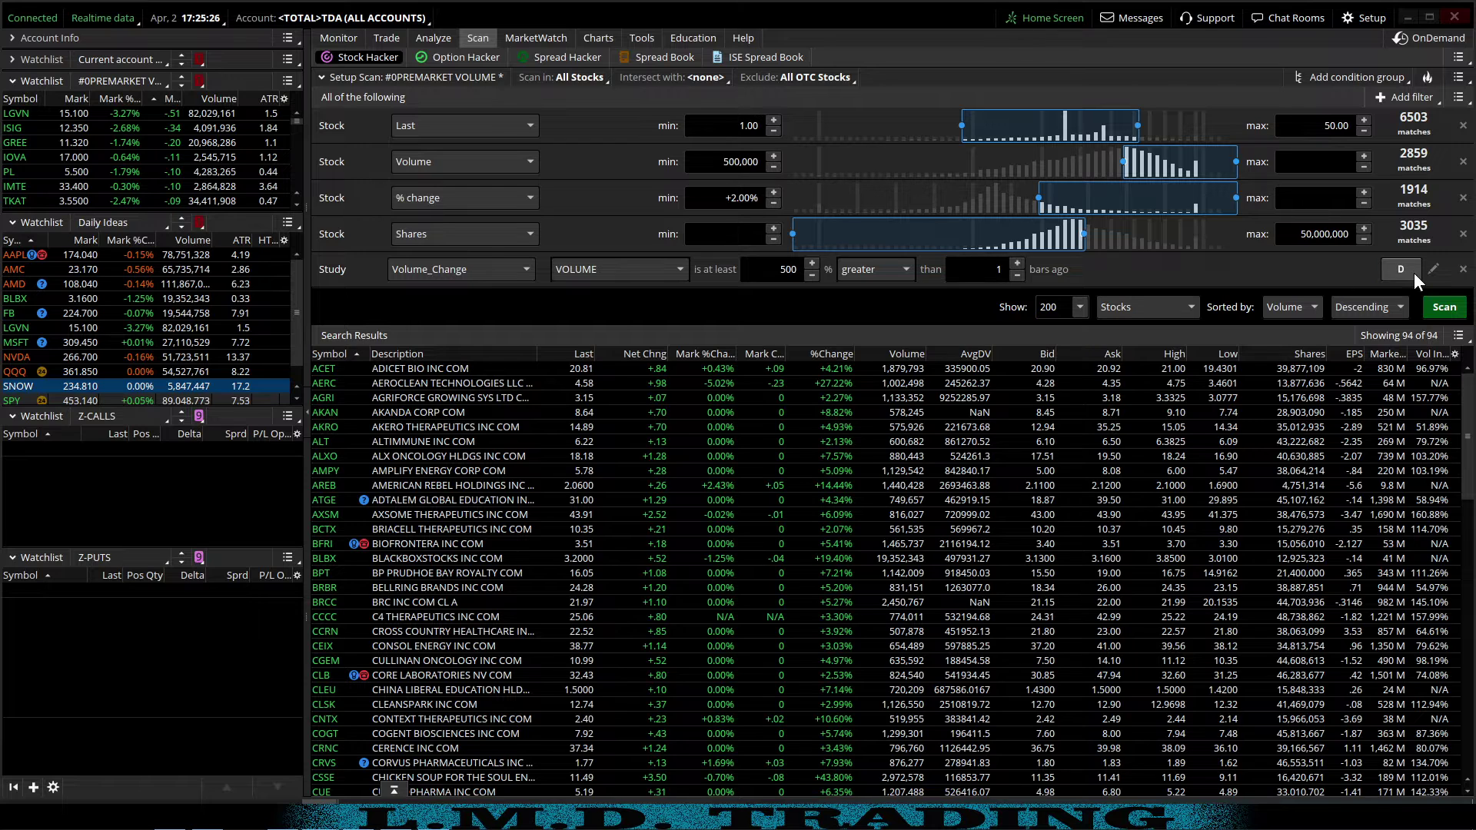
- Set the Volume_Change study's aggregation period to 1m and run the scan again
click(1414, 271)
click(1407, 297)
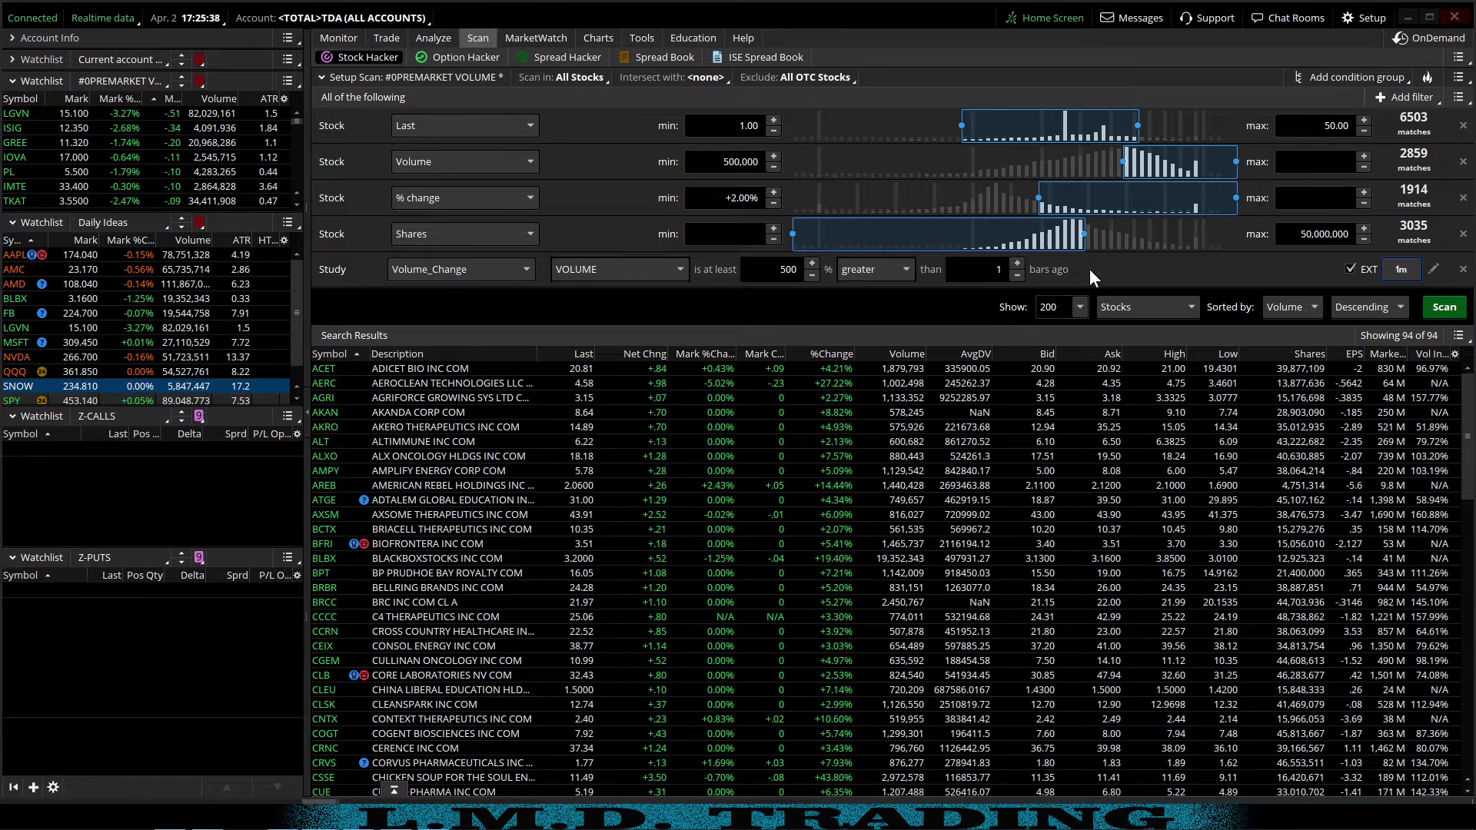
click(1444, 307)
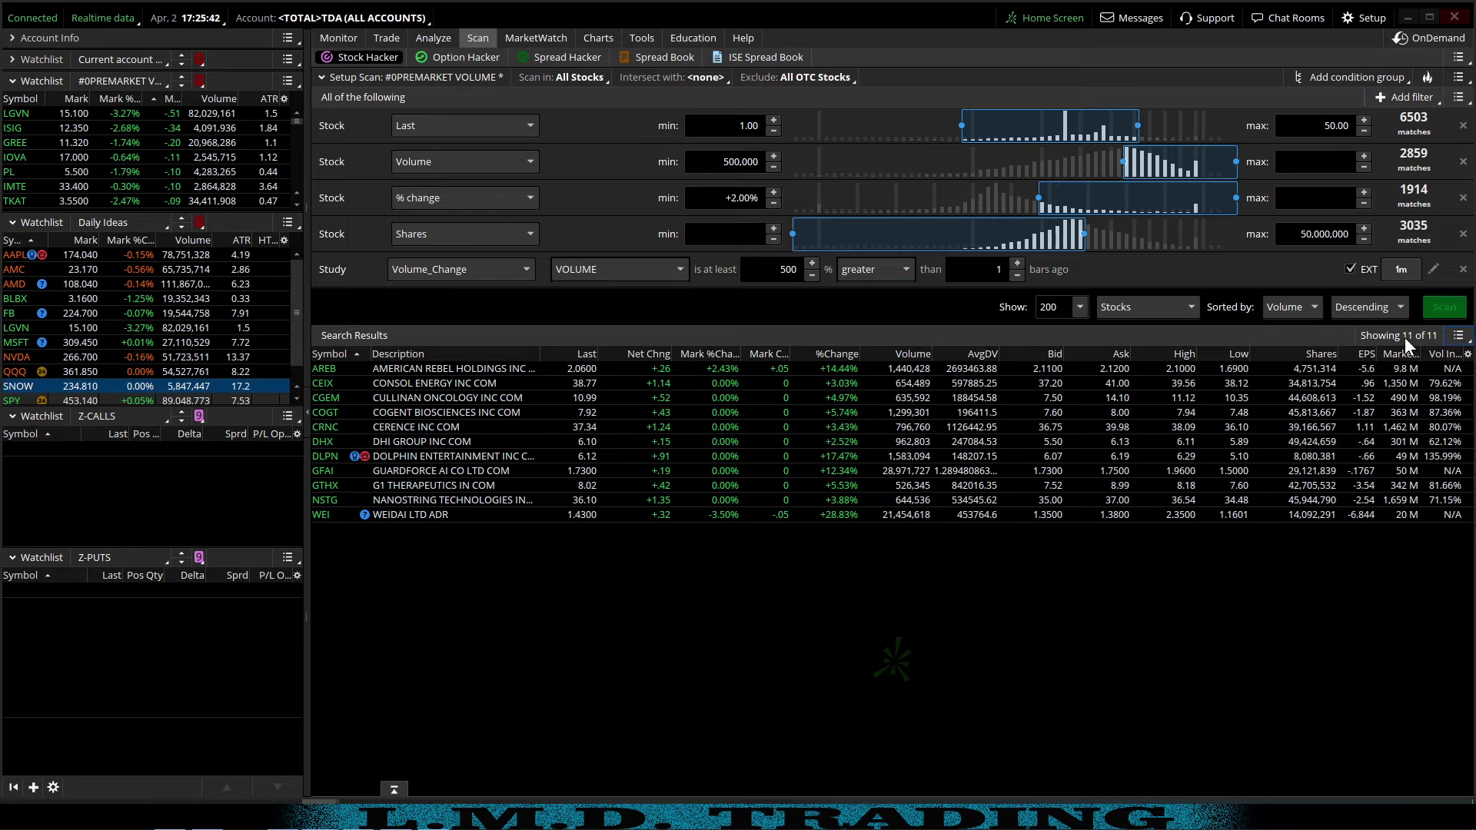
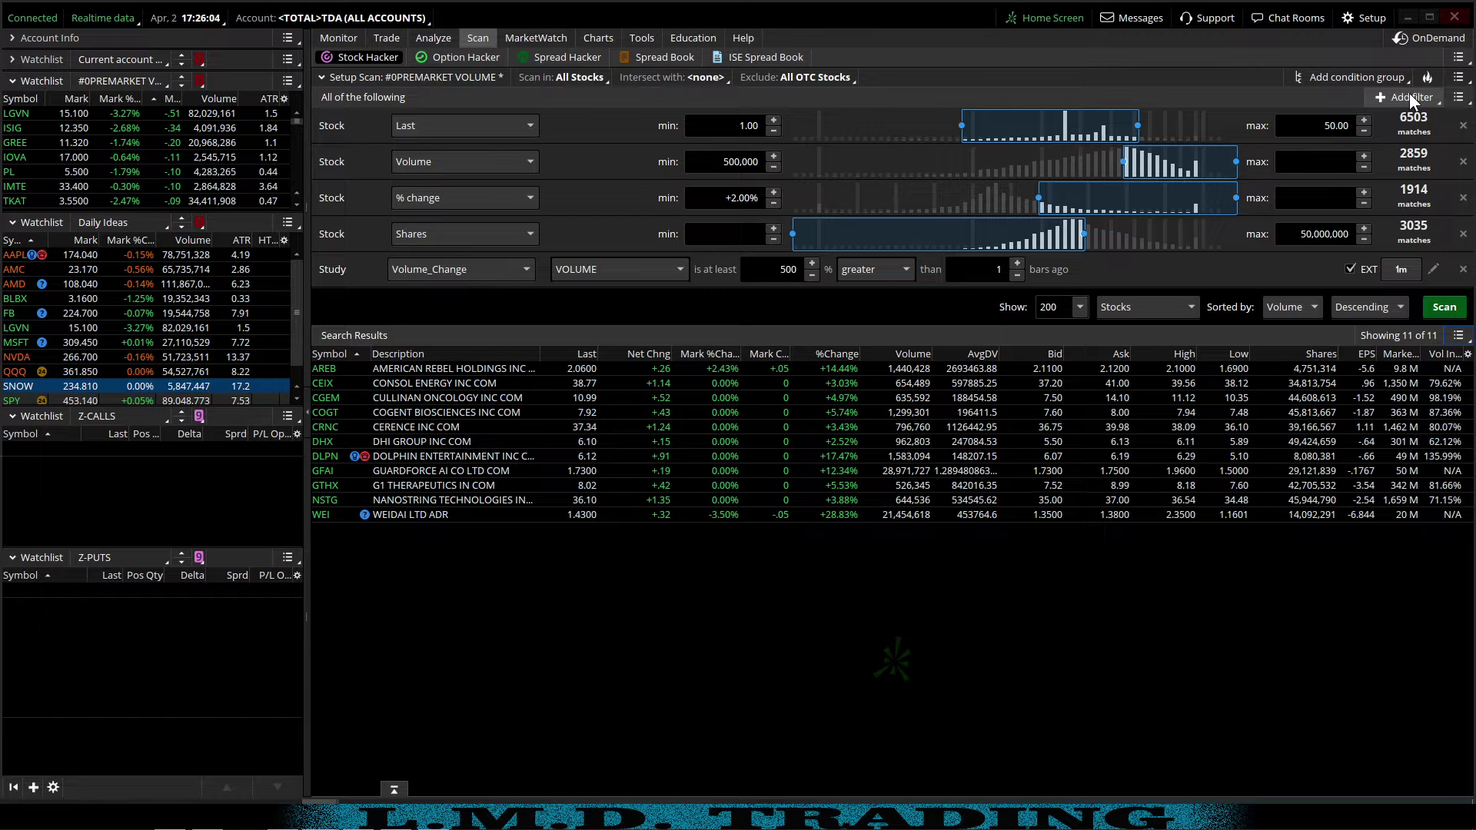
- Add a second study filter to the scan and change its study to Volume_Change from the Volume category
click(1409, 94)
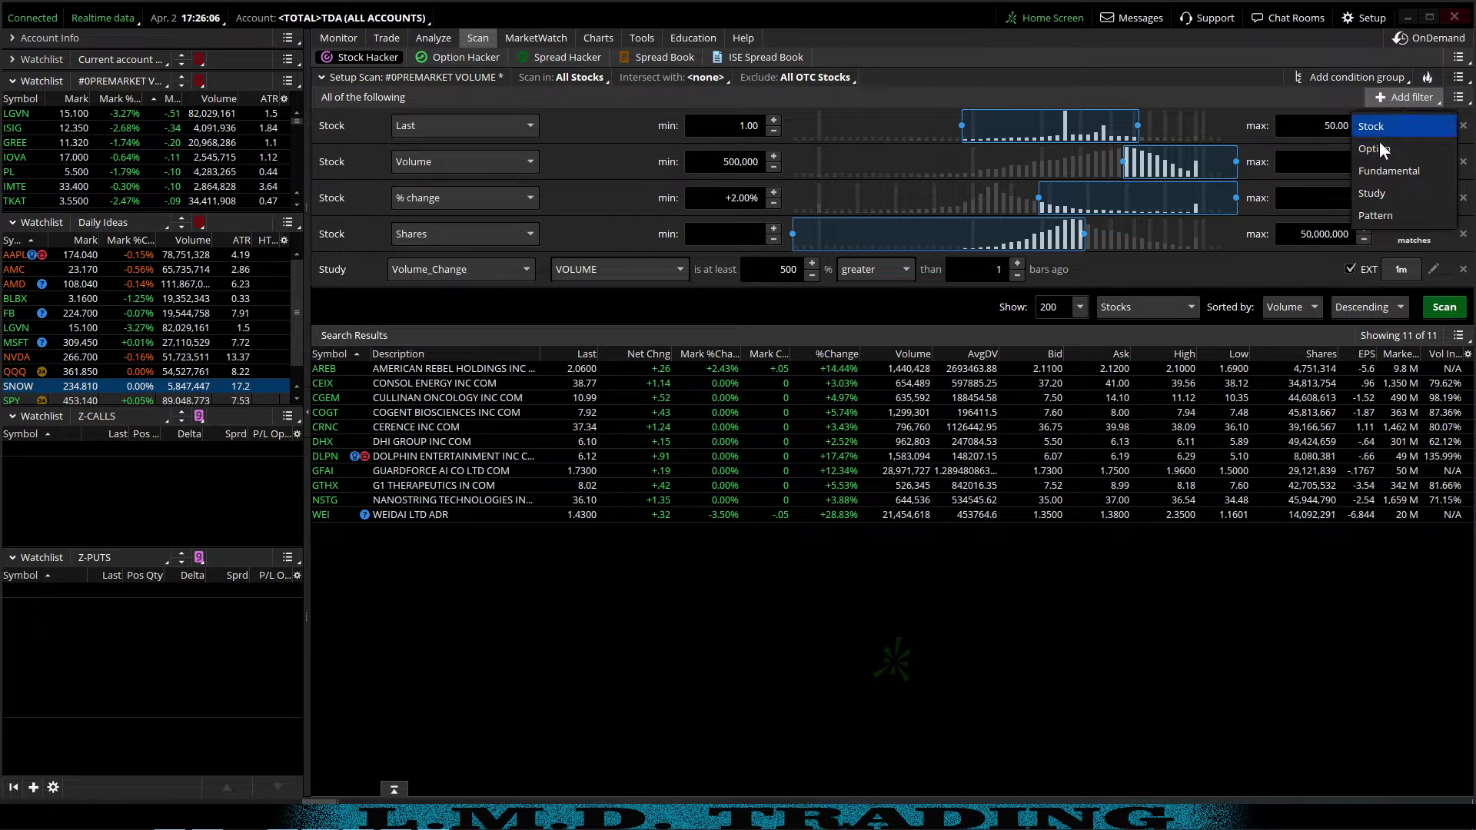
click(1381, 195)
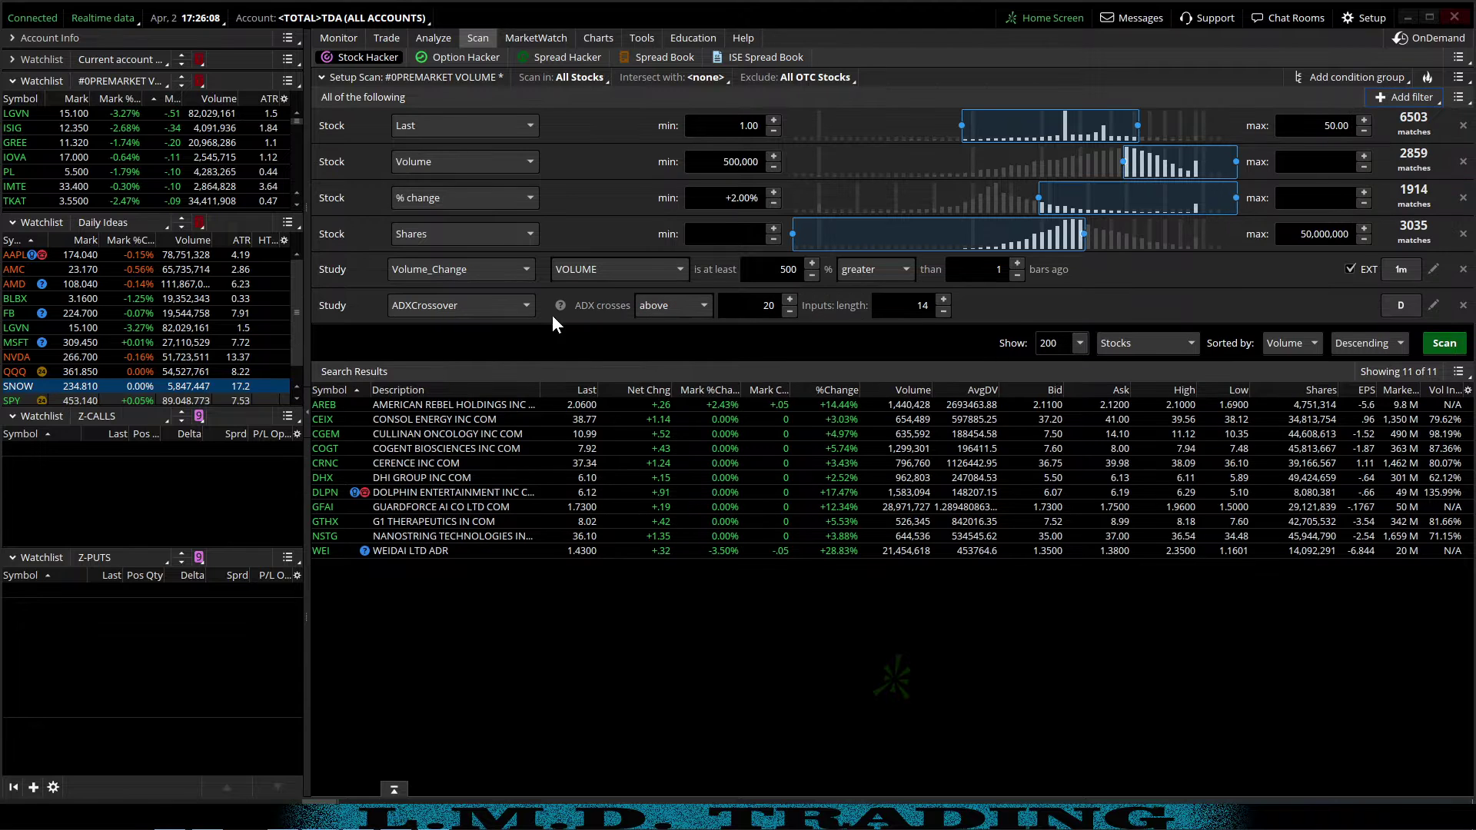
click(528, 308)
mouse_move(422, 576)
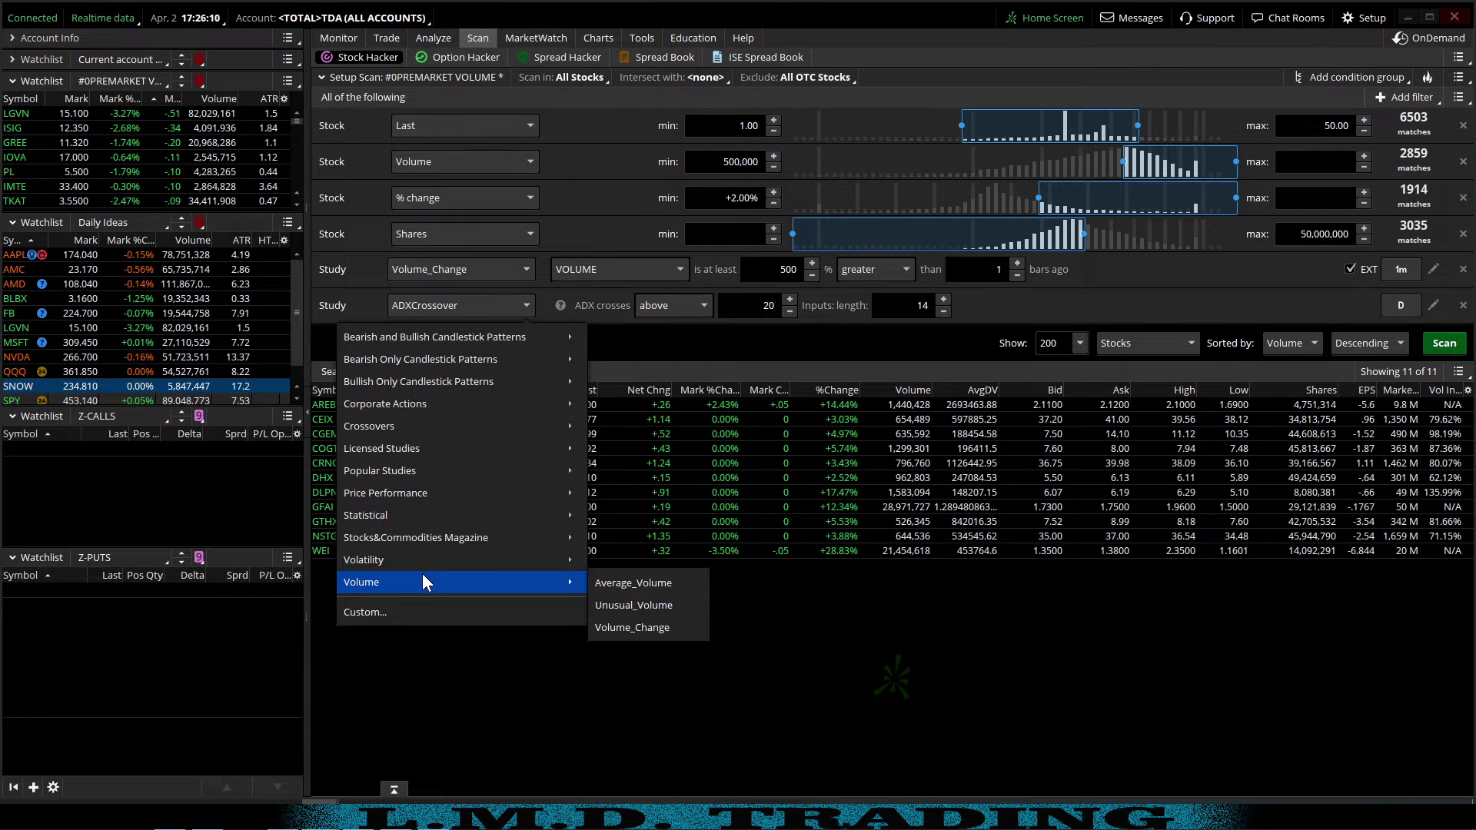
click(634, 626)
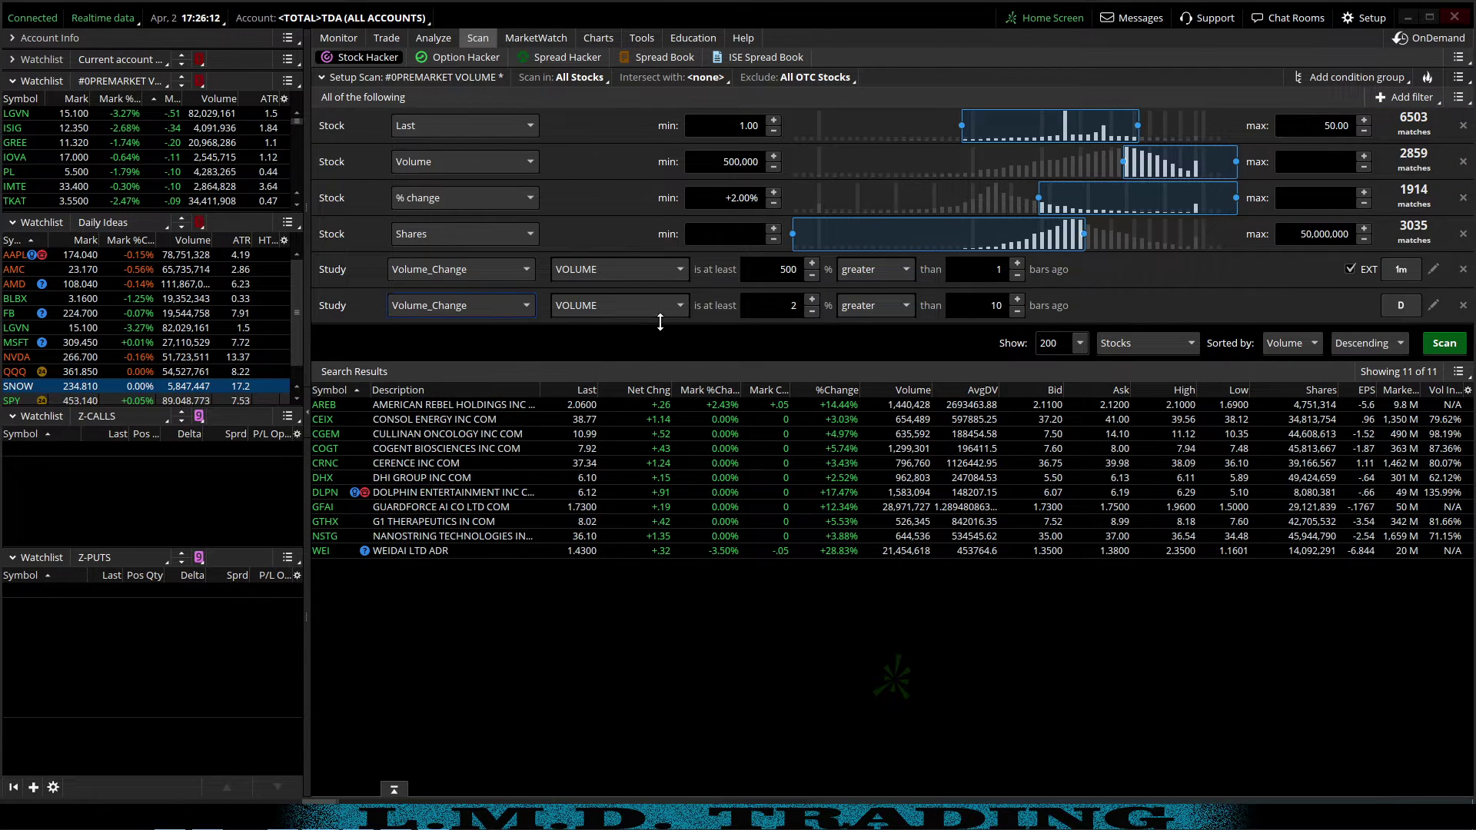
- Set the second Volume_Change study to require volume at least 200% greater than 1 bar ago
double_click(804, 305)
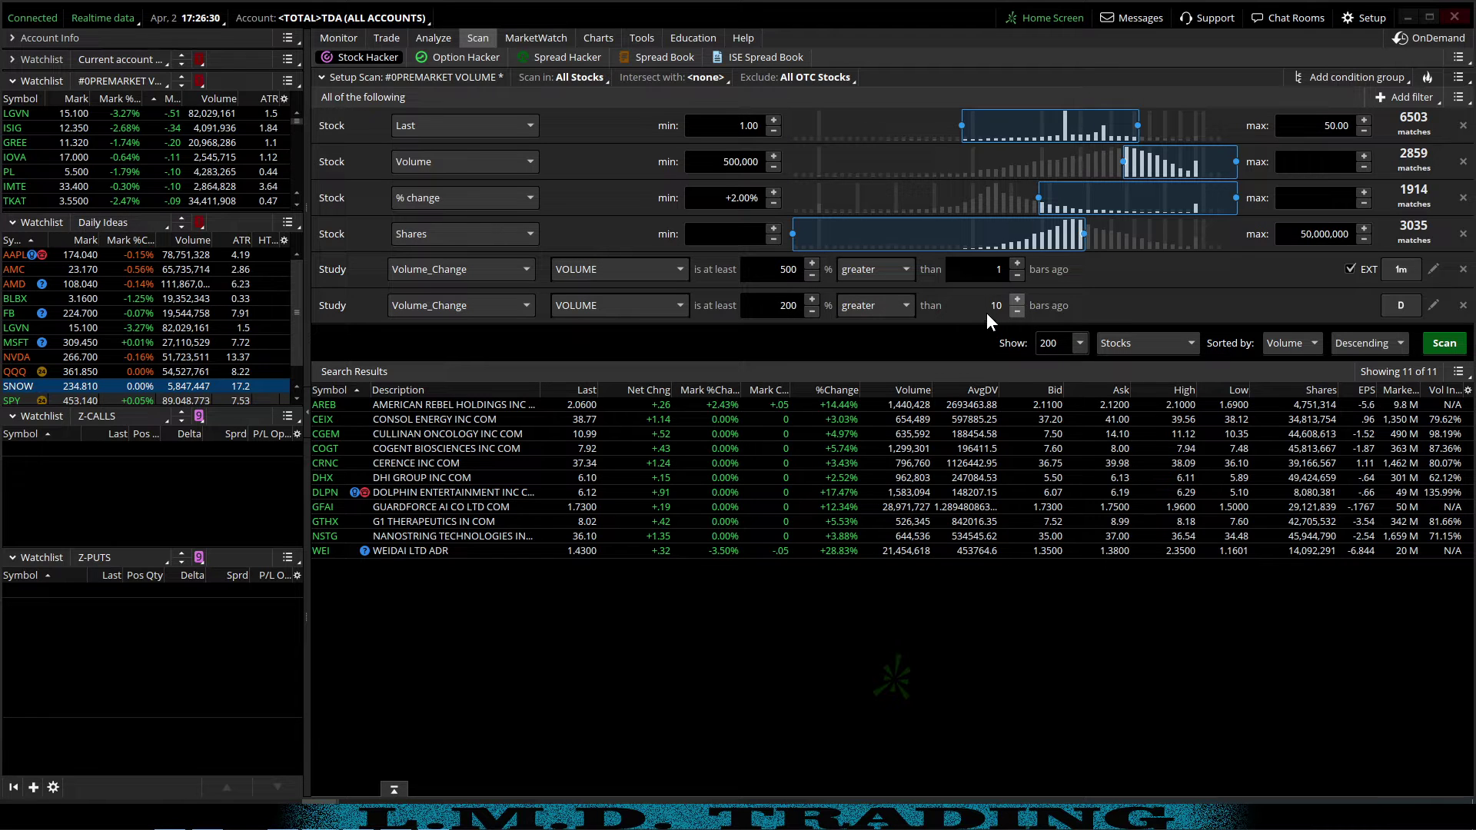
drag(987, 305, 1004, 306)
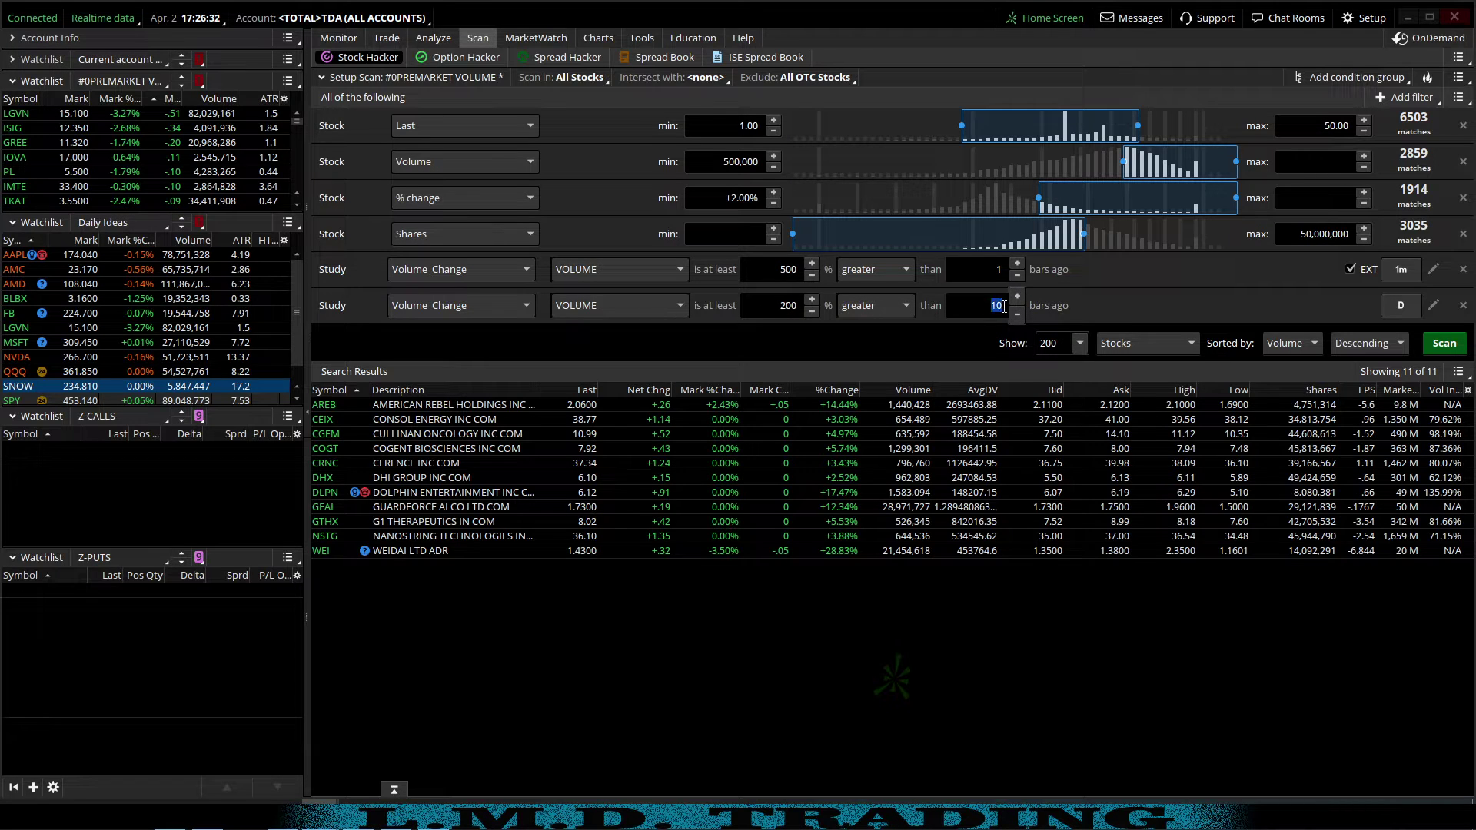
text(1)
- Set the second Volume_Change study's aggregation period to 15m and run the scan
click(1409, 306)
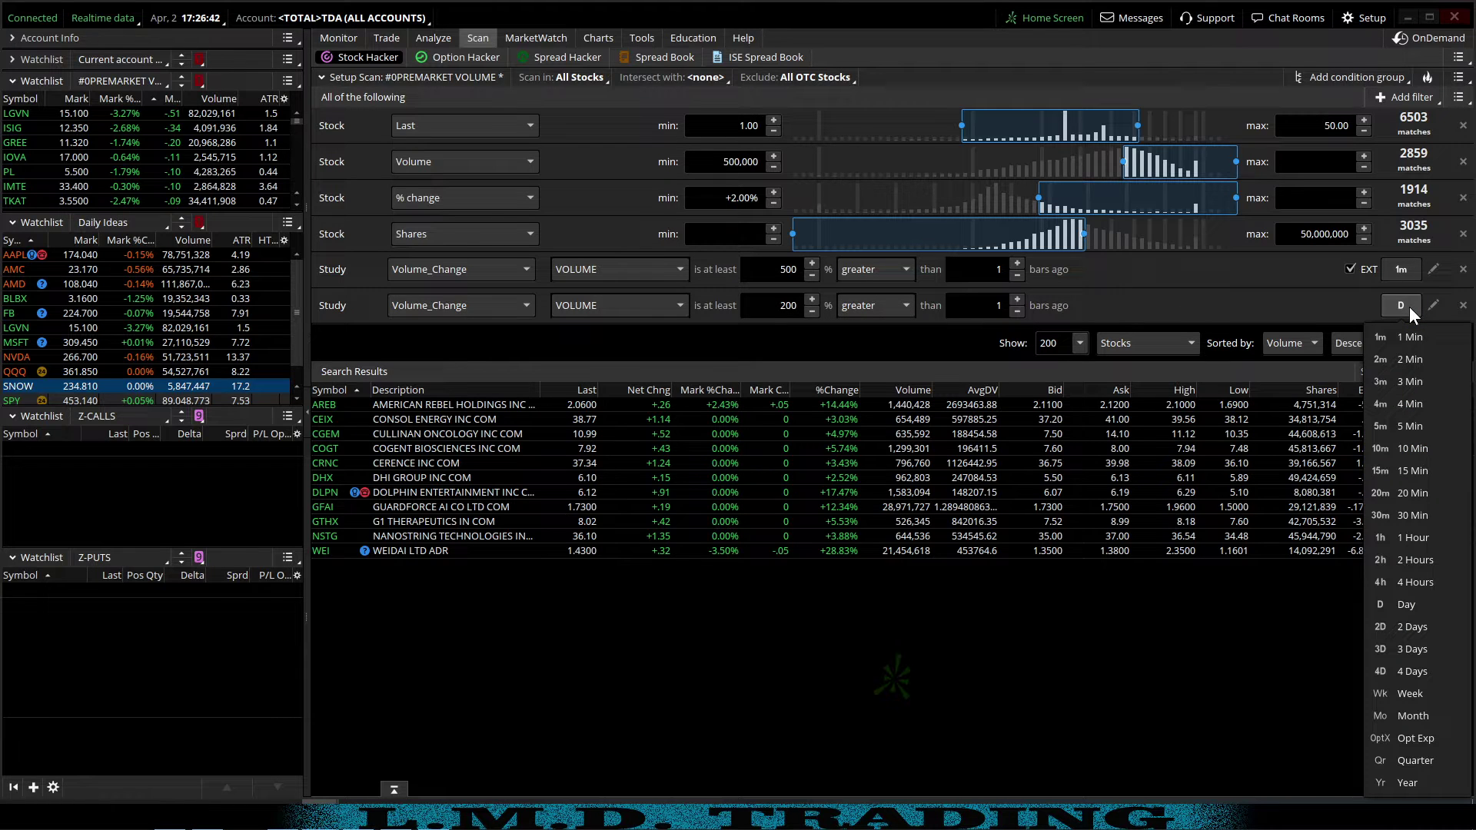
click(1396, 468)
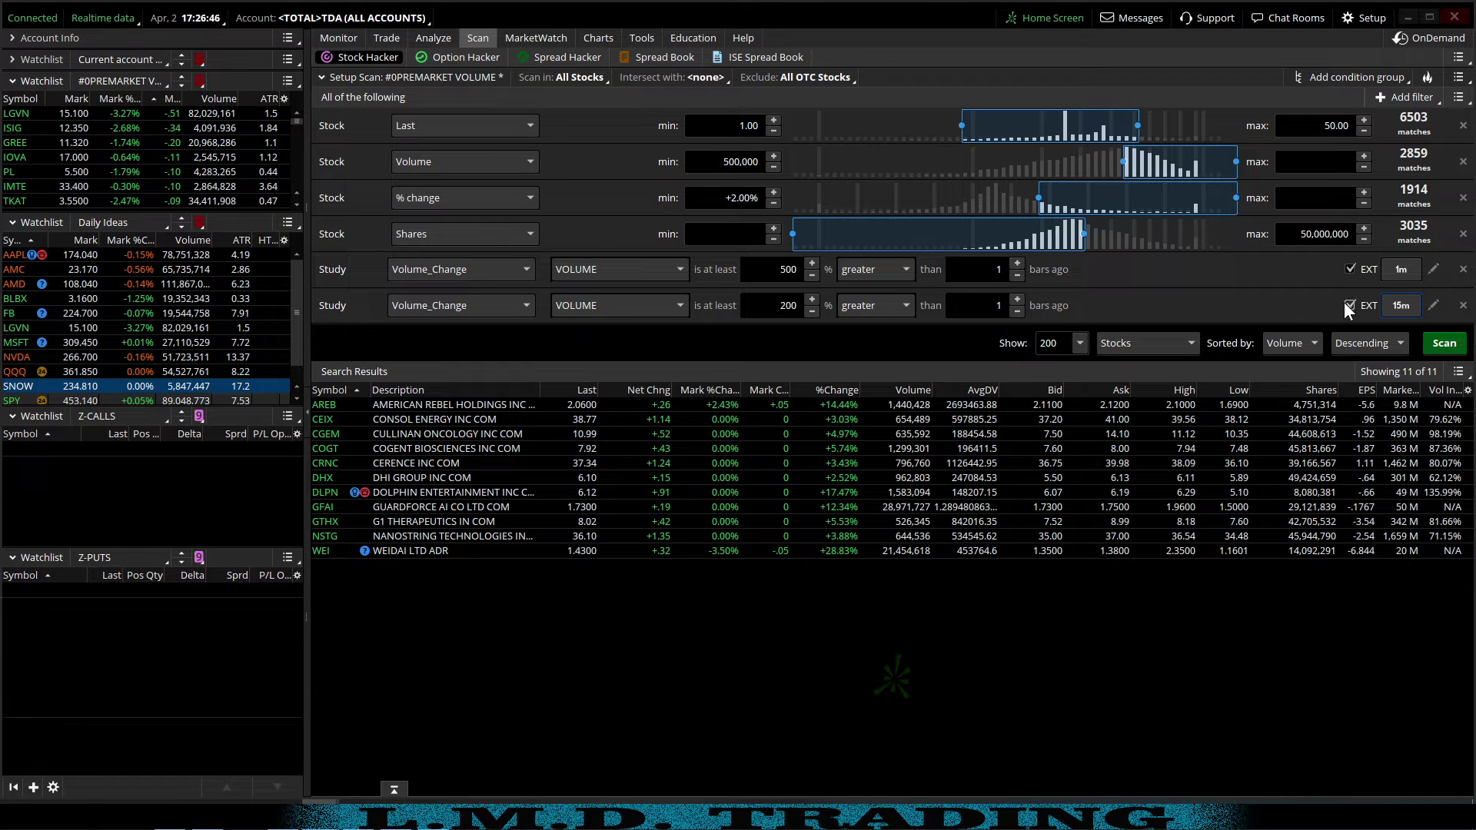
click(1450, 348)
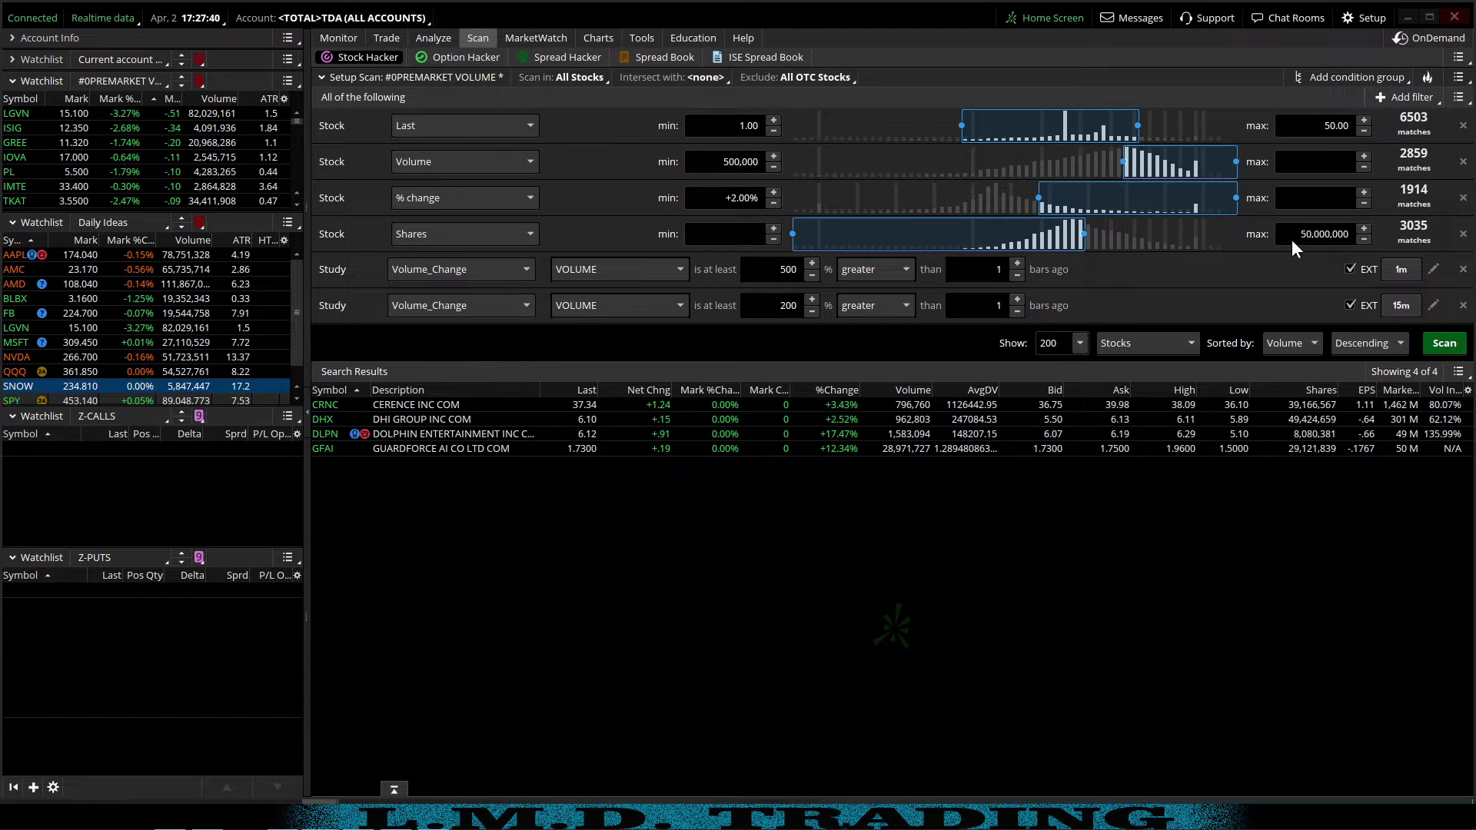
- Save the scan query under the name #VOLUMEMOMENTUM
click(1458, 78)
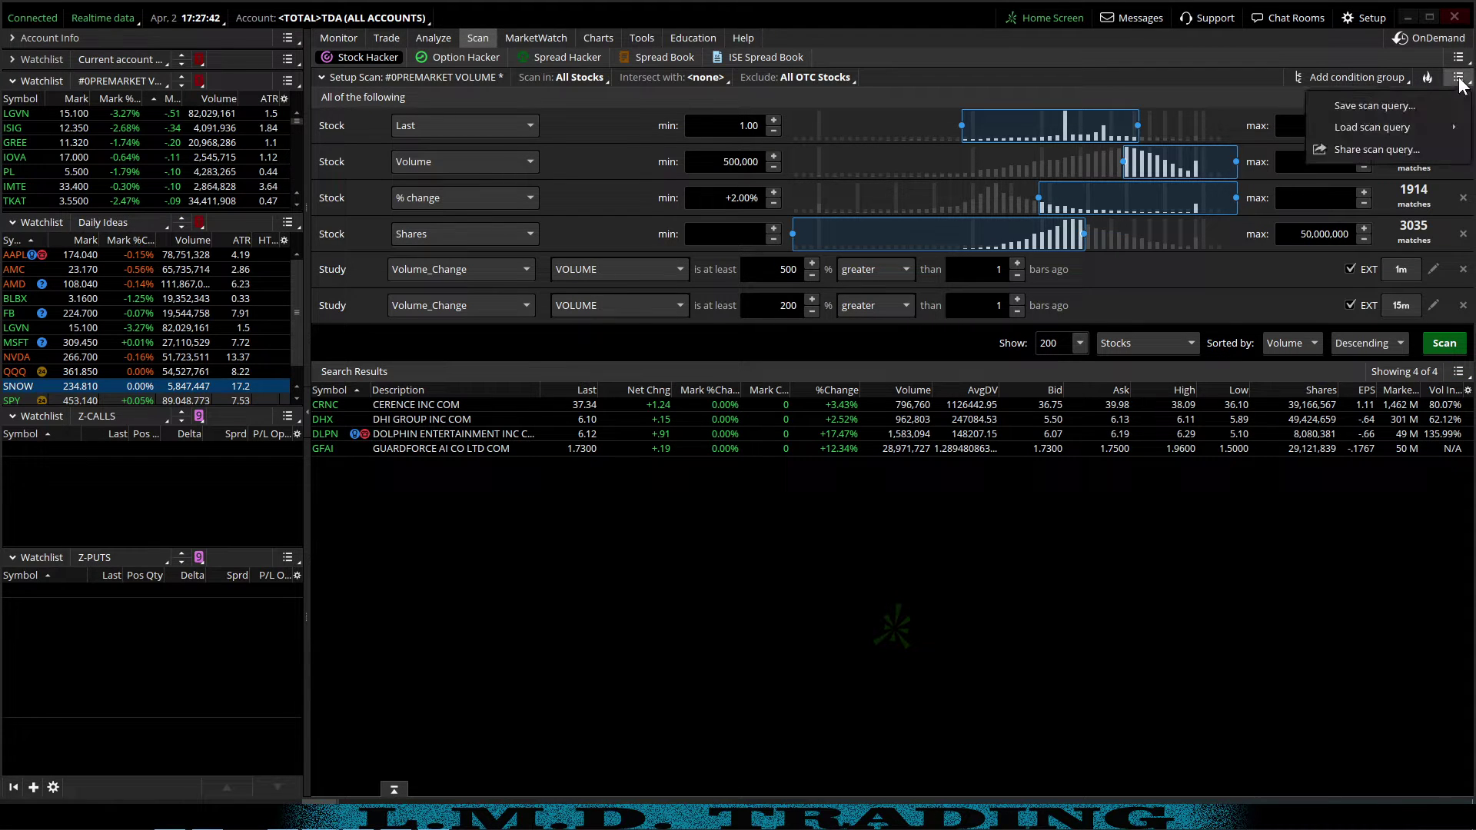
click(1382, 109)
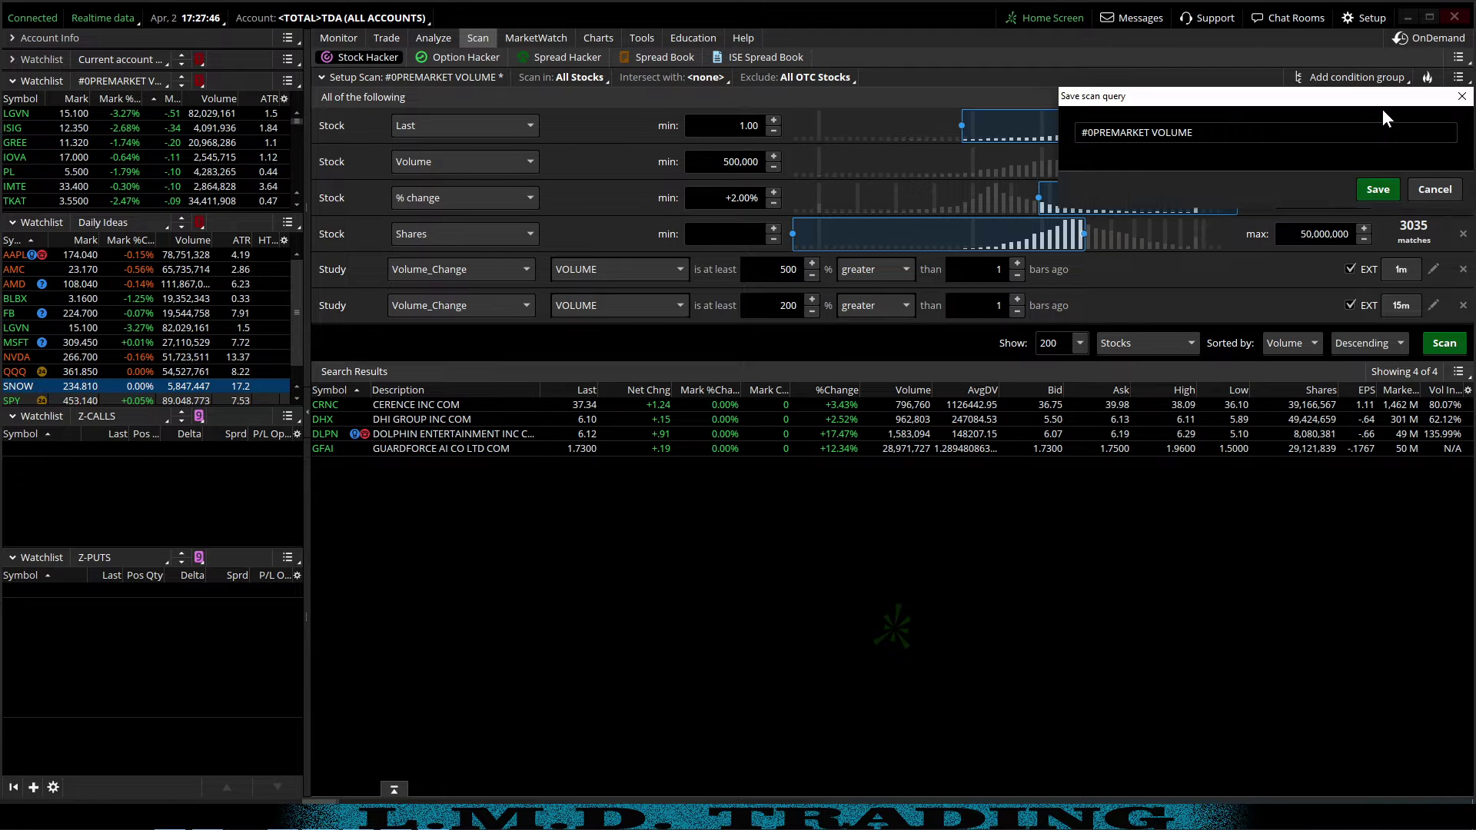
drag(1188, 128, 1025, 138)
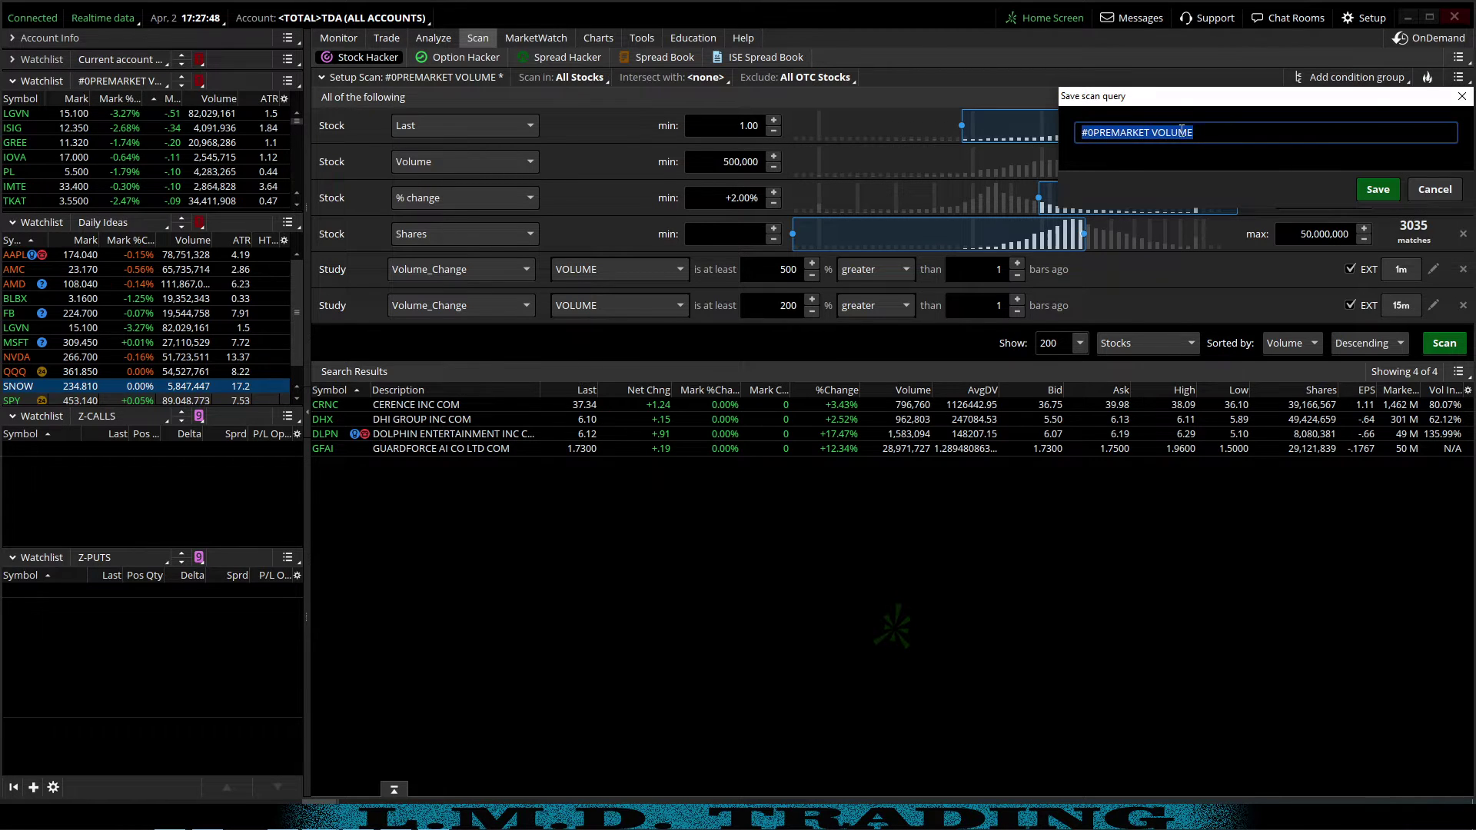
text(#)
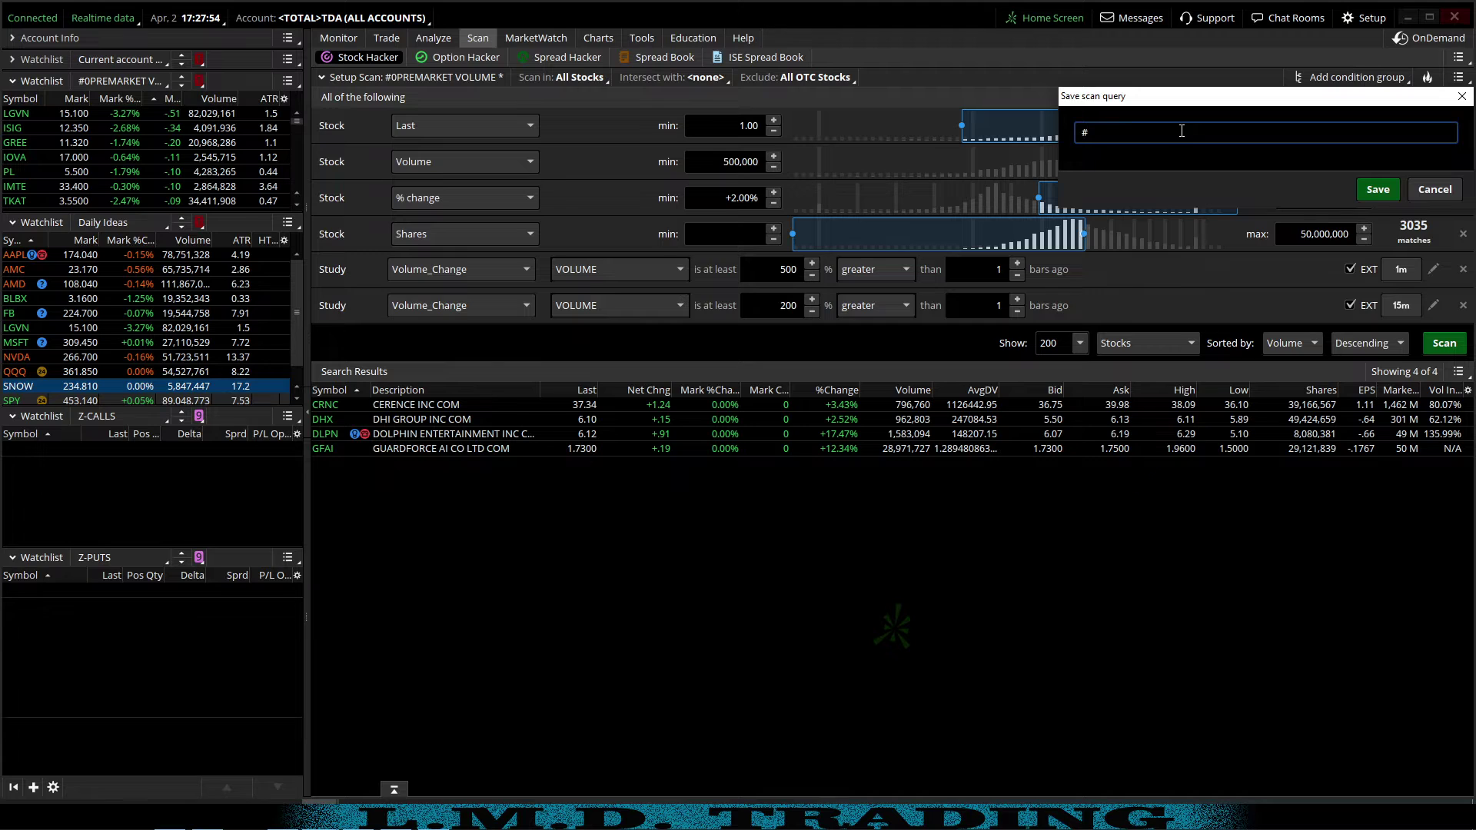
text(VOLUMEMOMENTUM)
click(1377, 196)
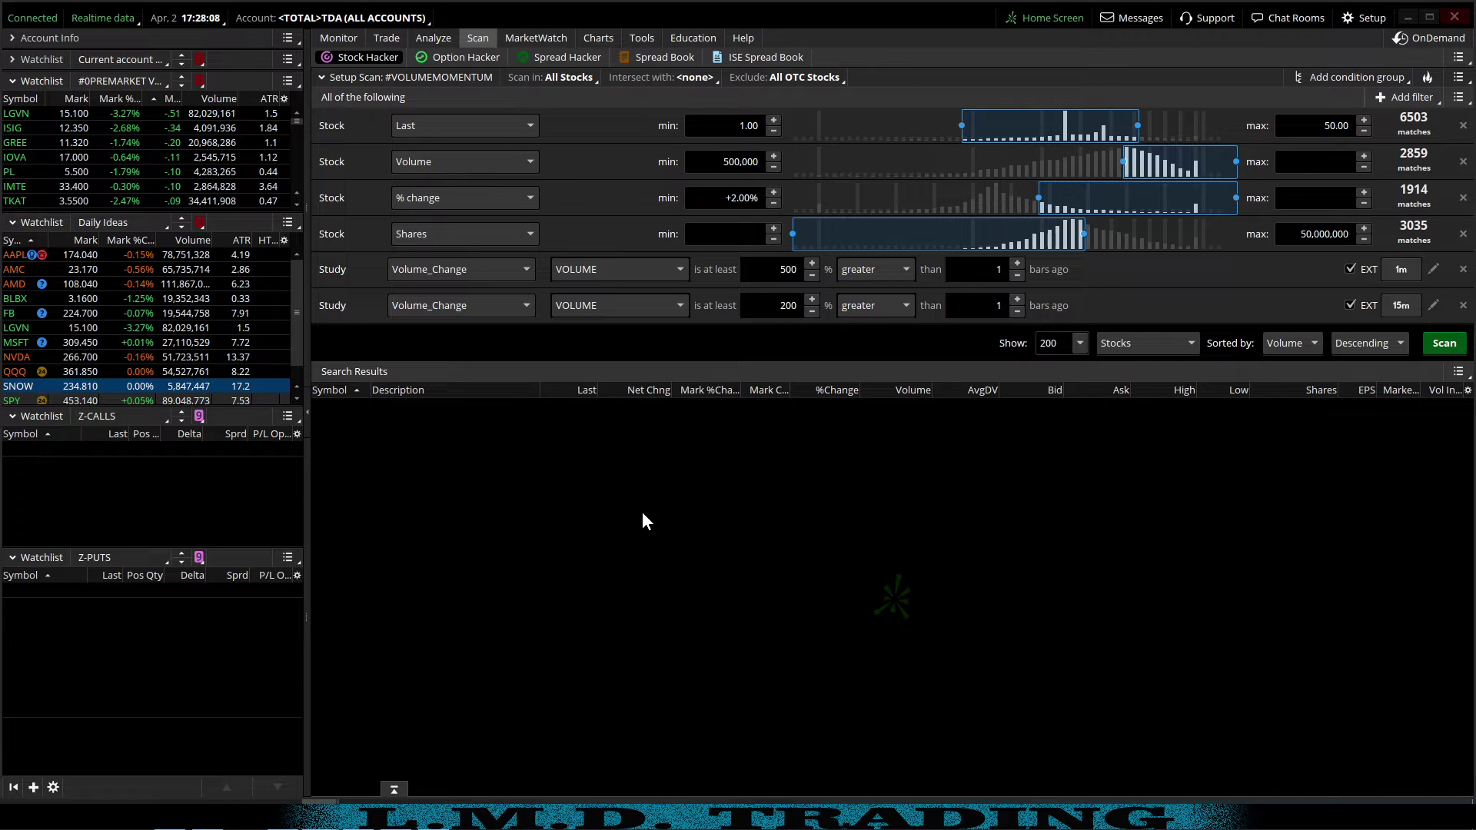
- Switch to the charts, add a Watchlist gadget to the sidebar and load the personal #VOLUMEMOMENTUM scan into it
click(595, 37)
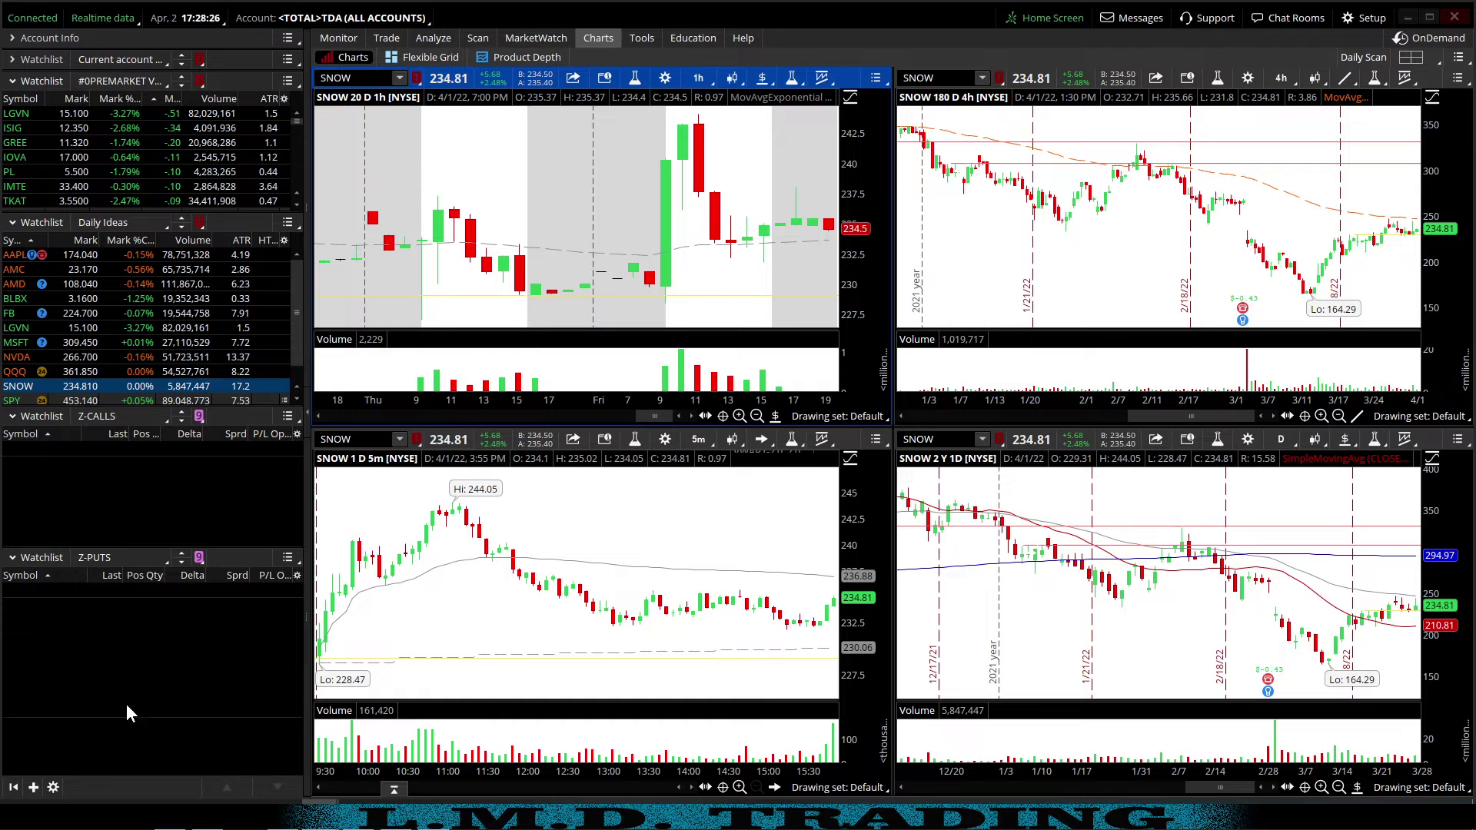
click(33, 787)
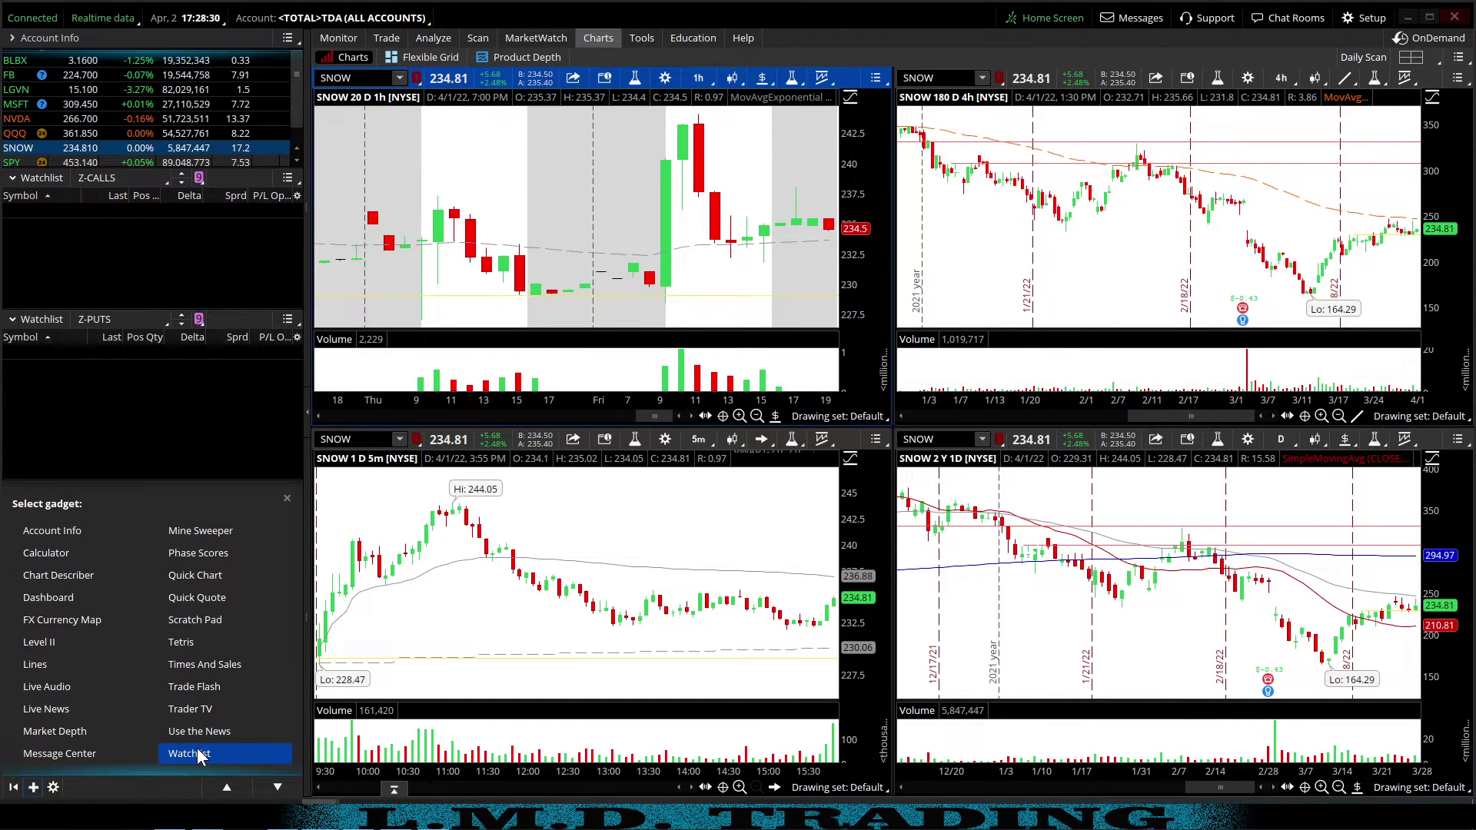
click(198, 751)
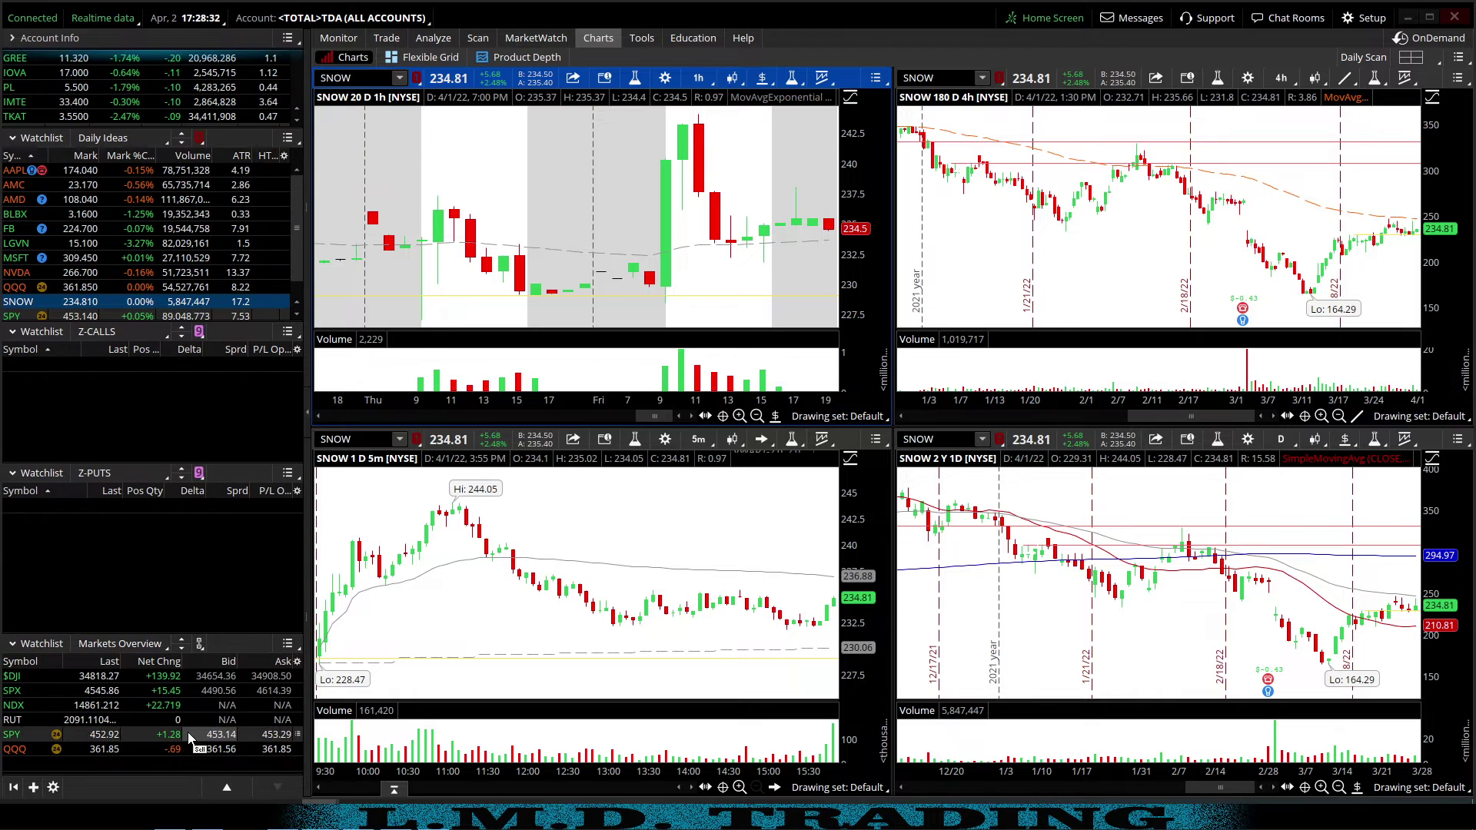
click(129, 642)
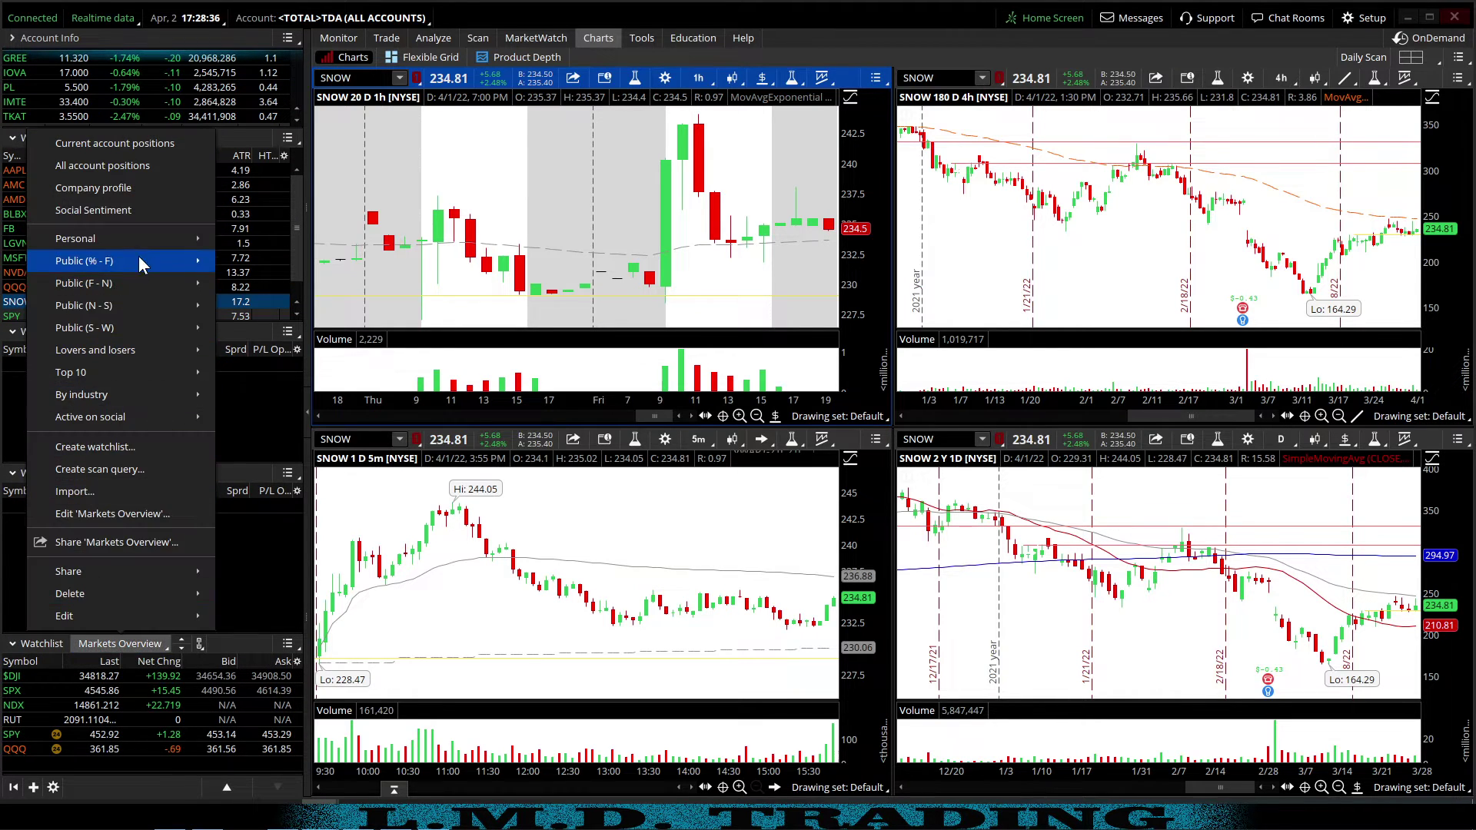
mouse_move(140, 249)
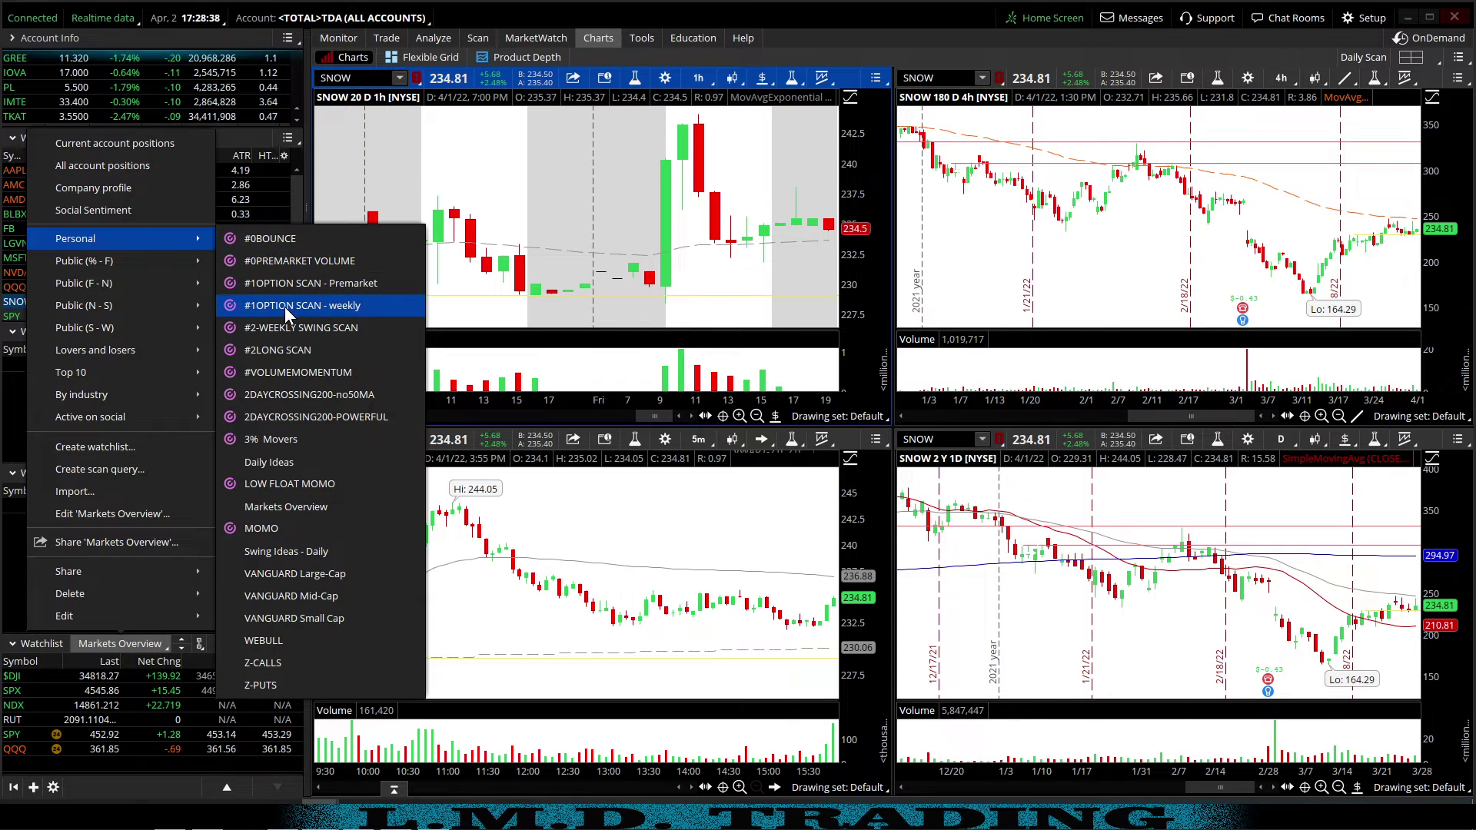
click(292, 372)
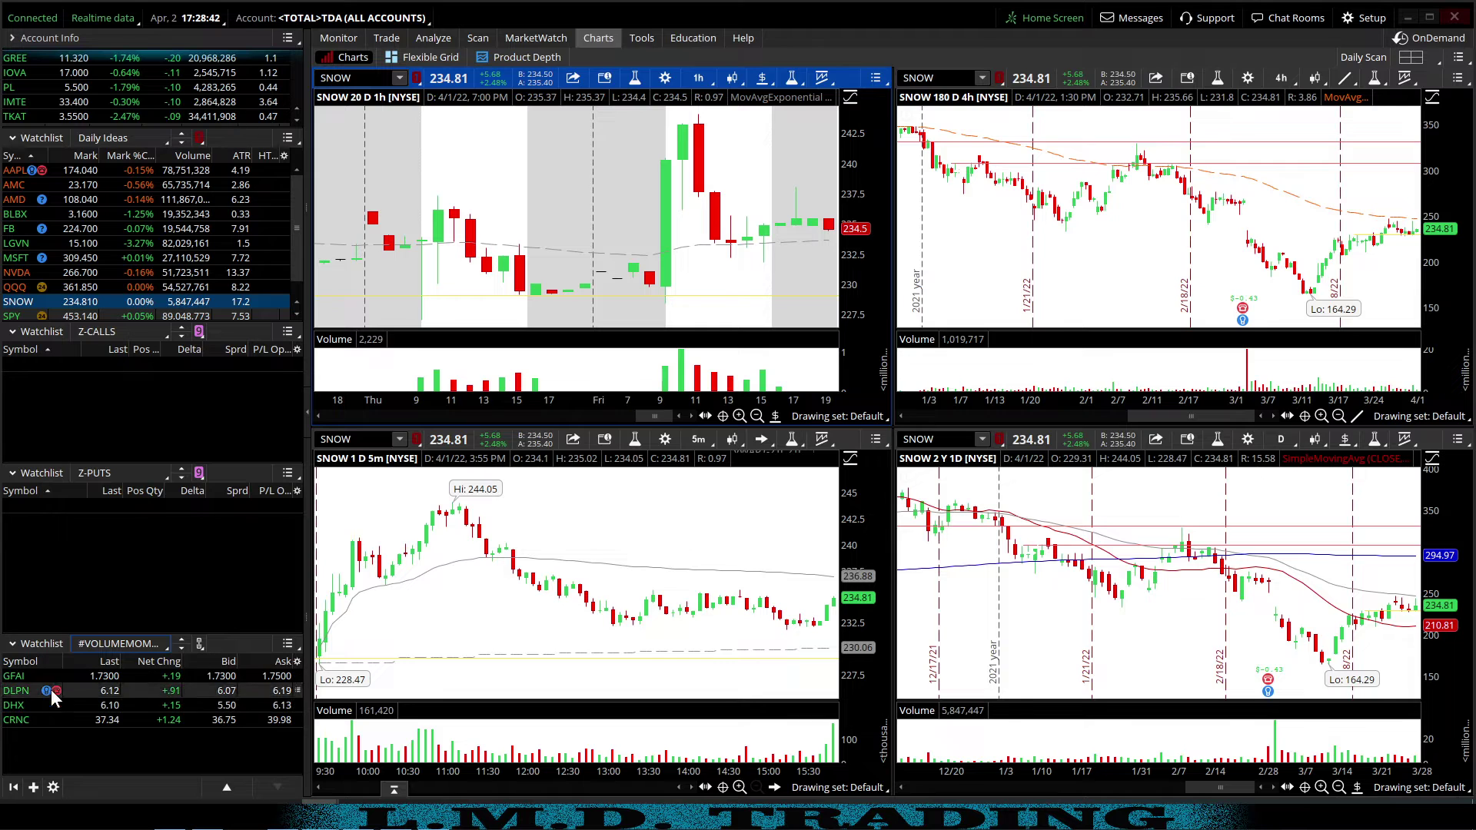
- Customize the #VOLUMEMOMENTUM watchlist's columns by removing Bid and Ask from the current set
click(297, 662)
click(338, 675)
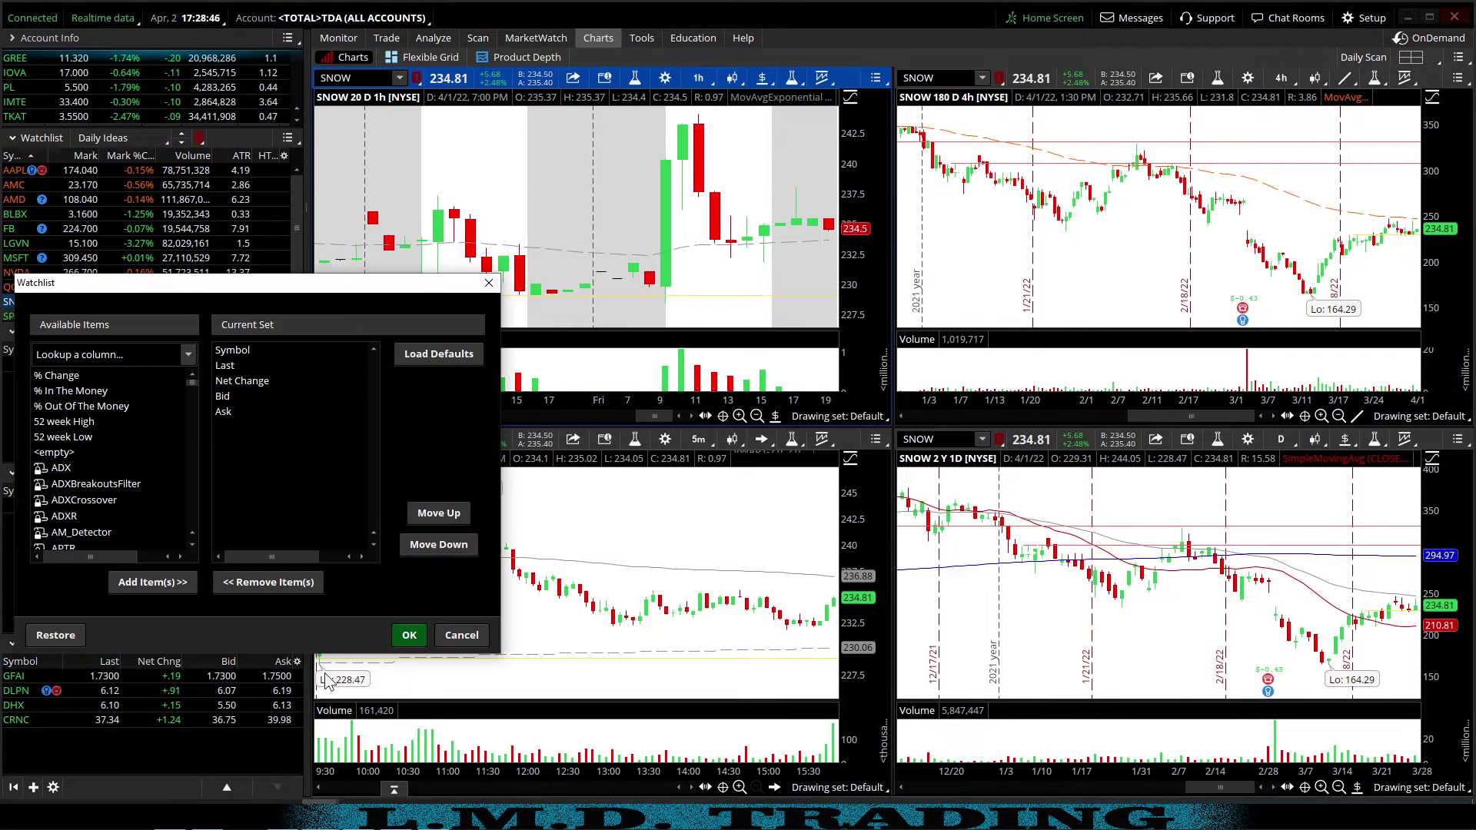
double_click(232, 397)
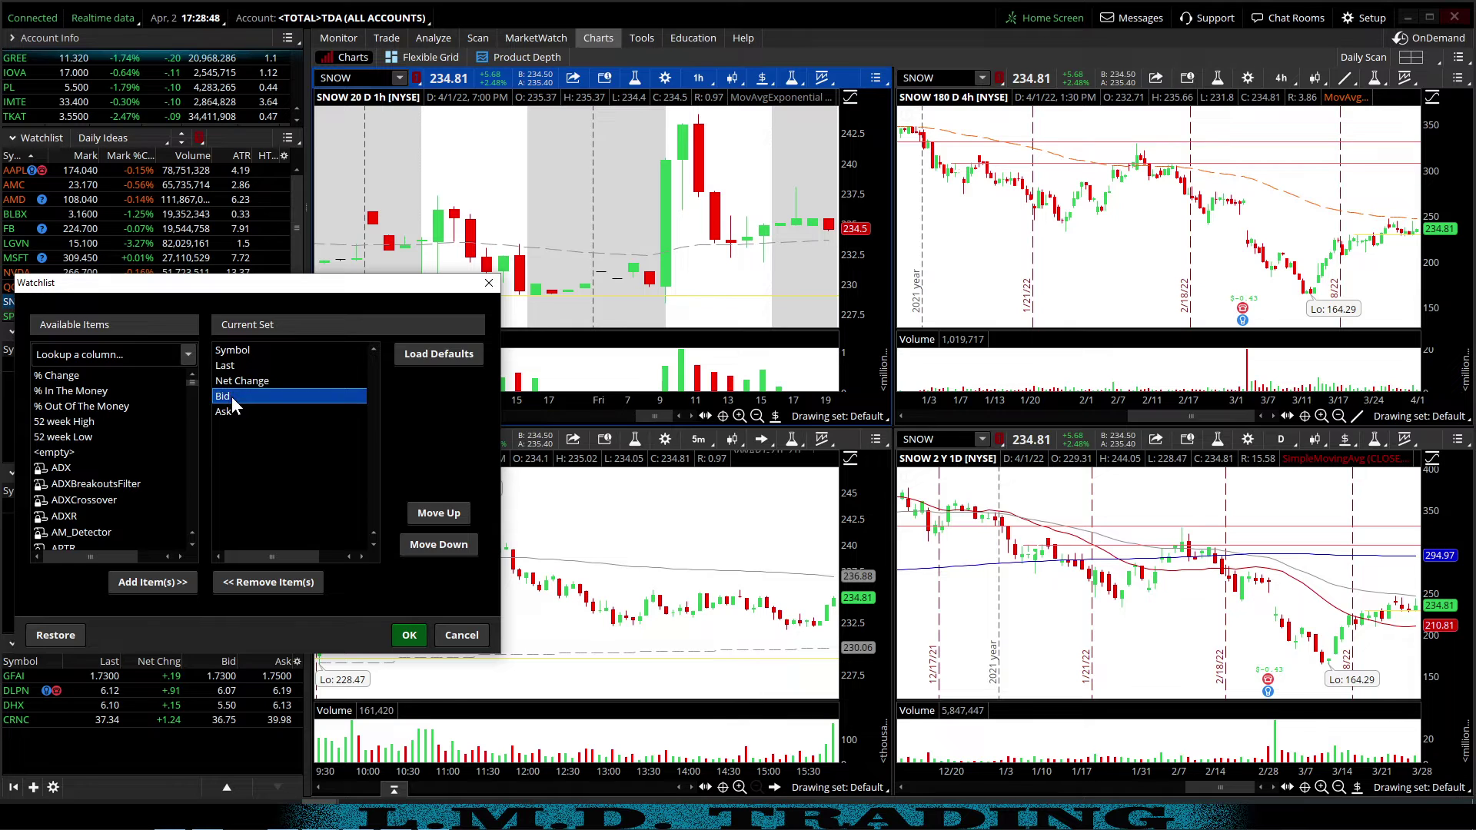
double_click(229, 397)
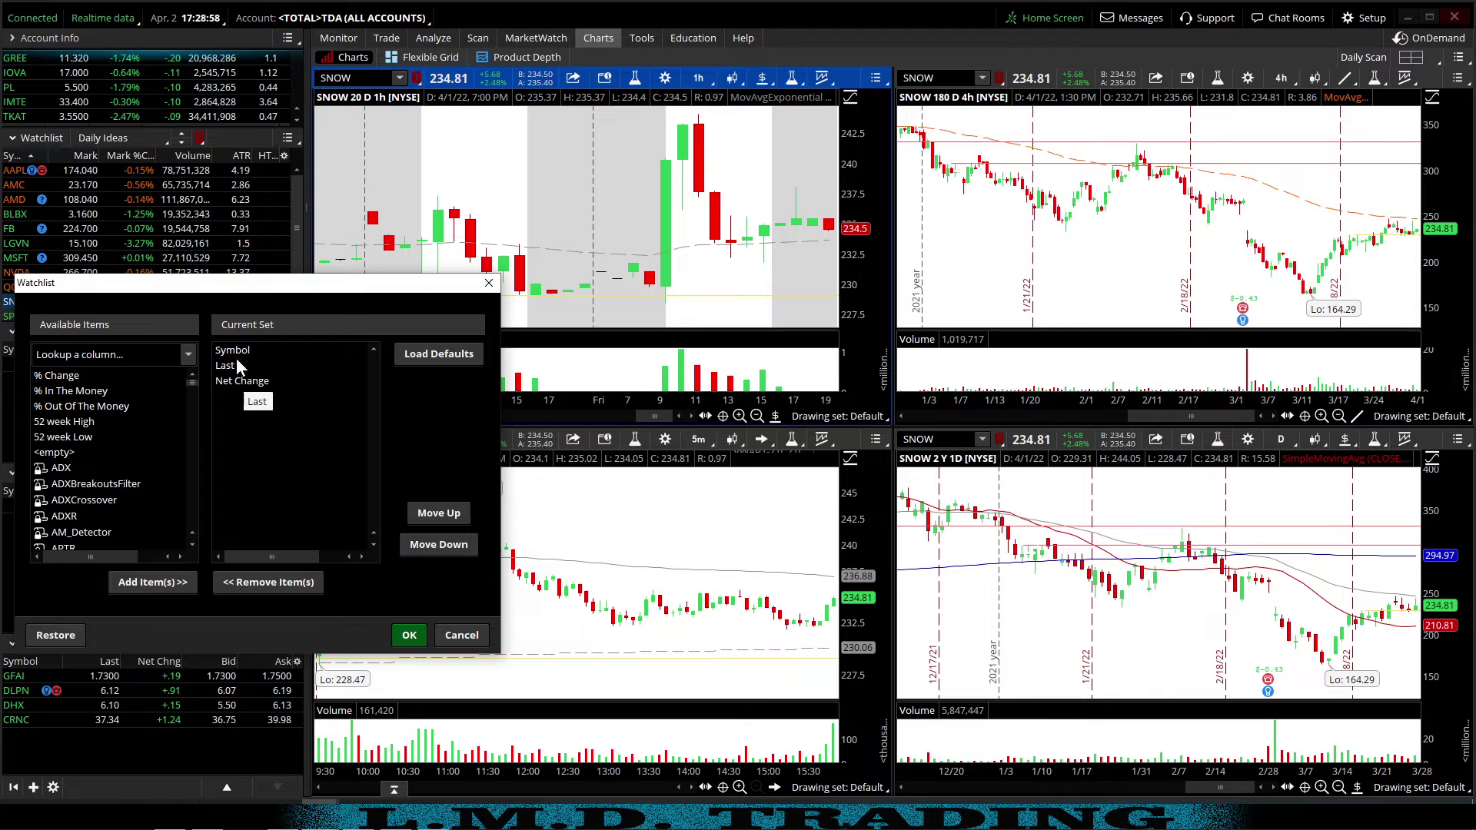
- Look up the Volume column and add it to the watchlist's current column set
click(103, 354)
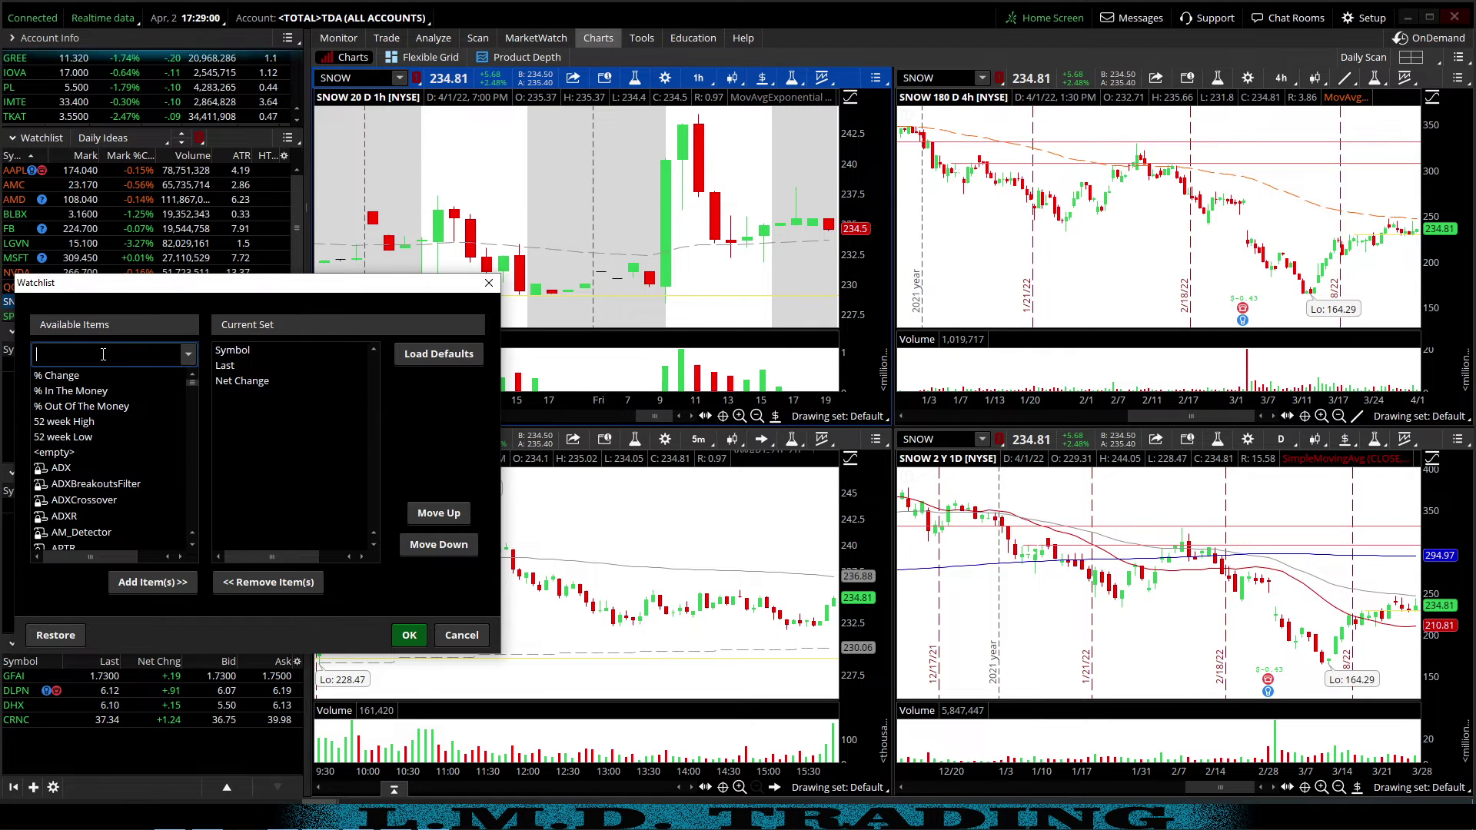
text(VOLU)
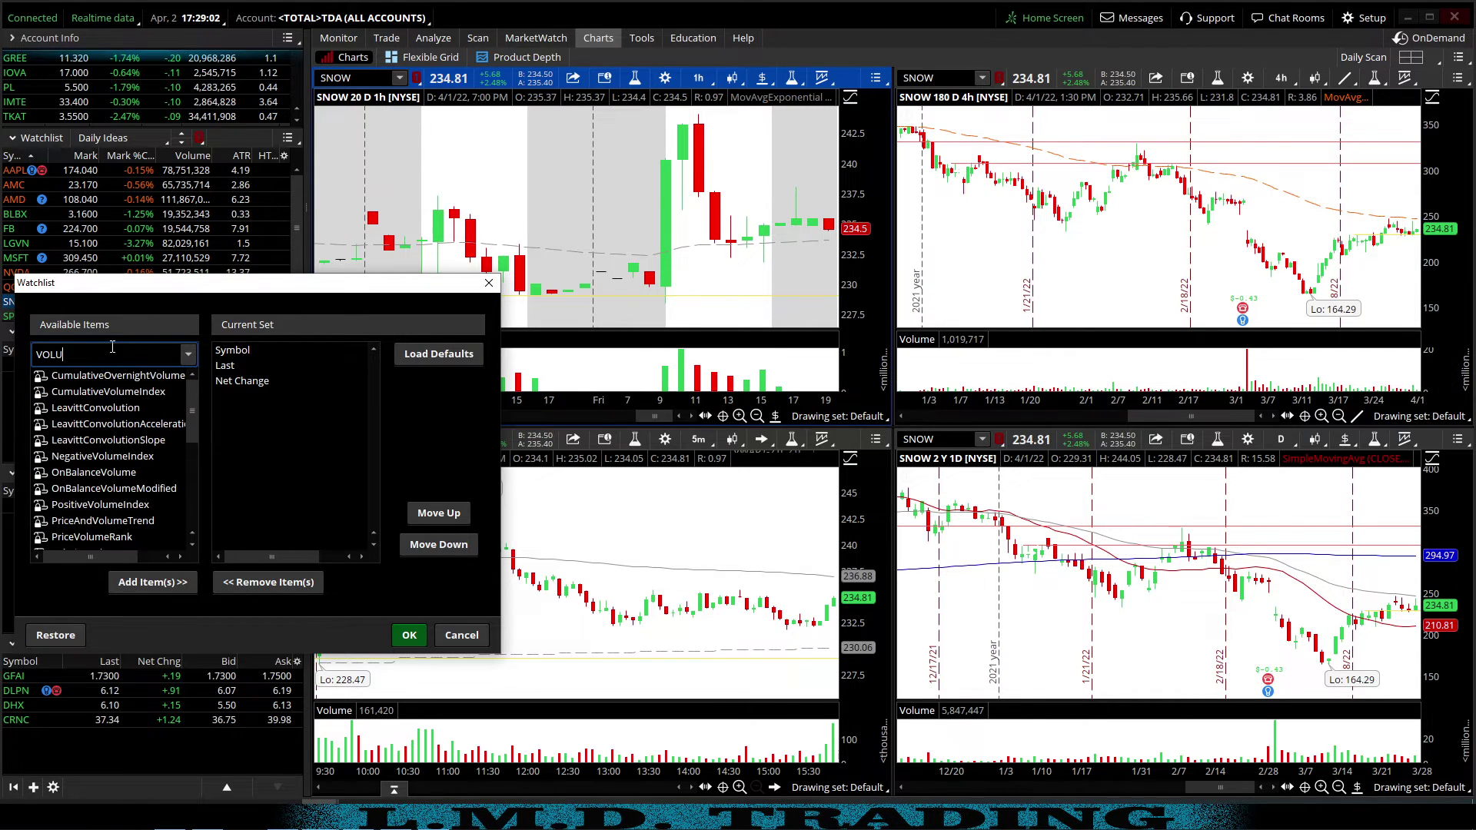
text(ME)
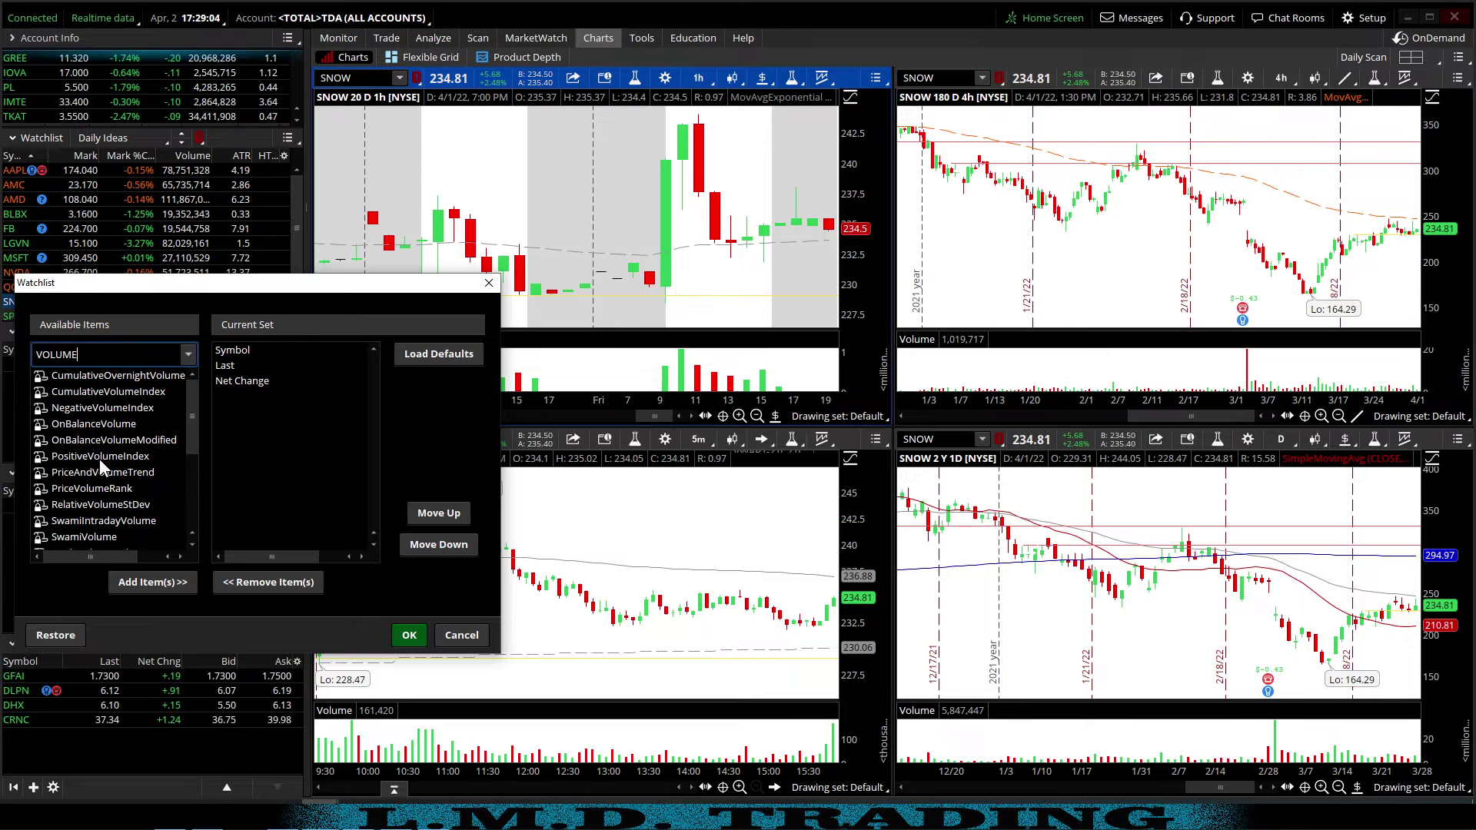
scroll(99, 458, down, 3)
double_click(73, 412)
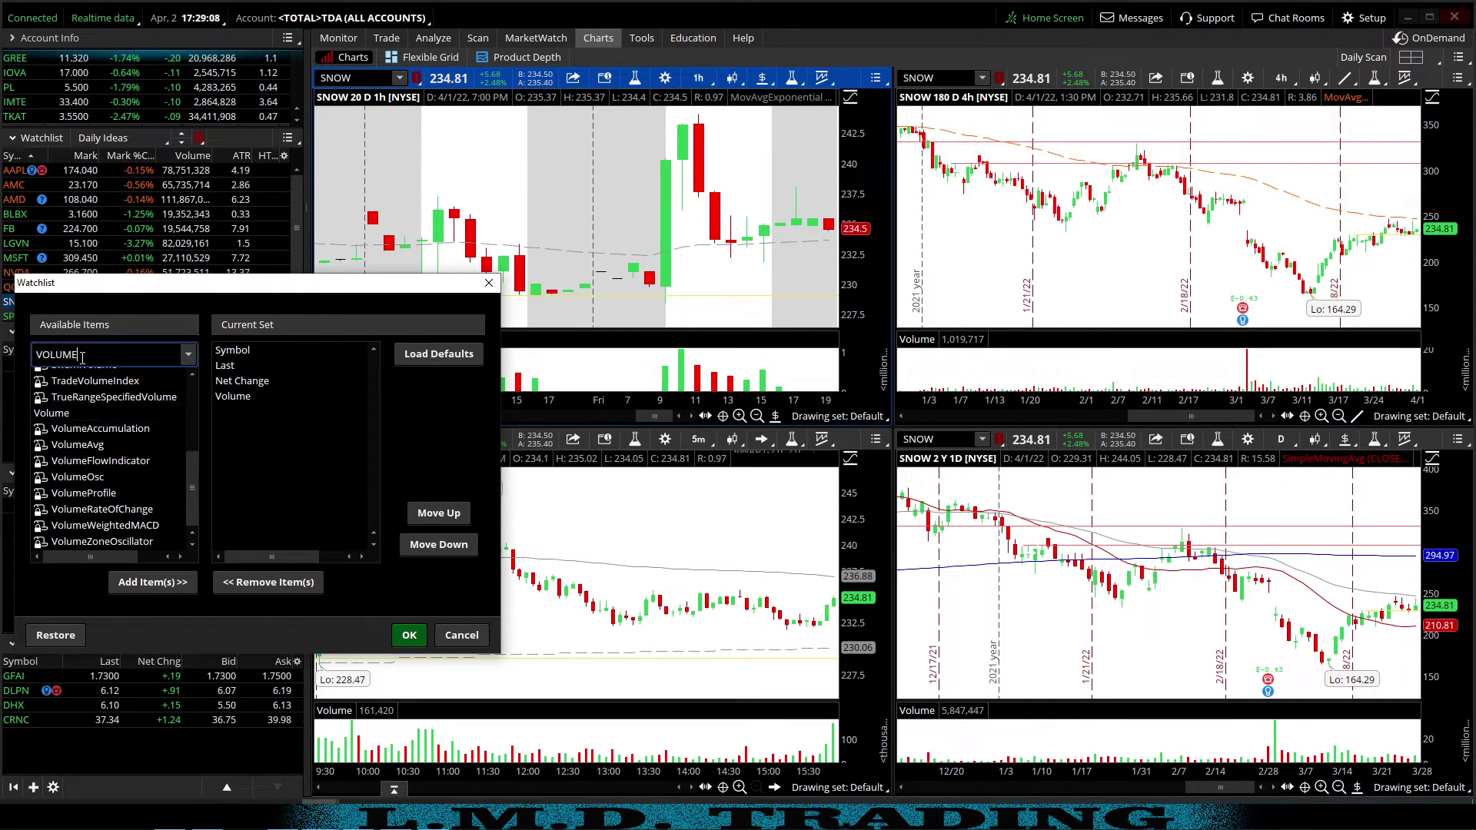
- Add the Shares column to the set, apply the changes, and narrow the Last column in the #VOLUMEMOMENTUM watchlist
drag(83, 359, 27, 354)
text(SHARE)
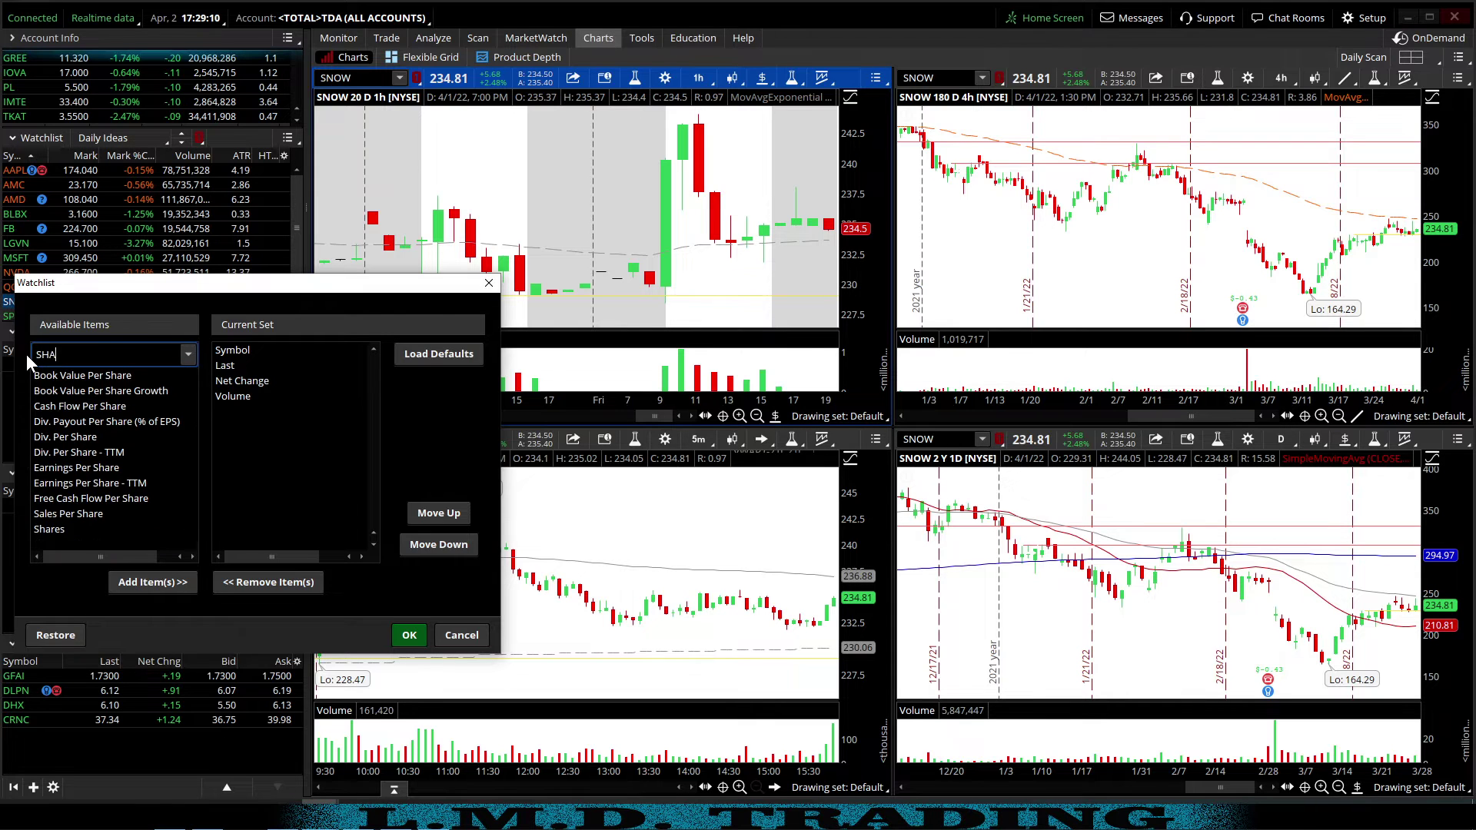
double_click(58, 528)
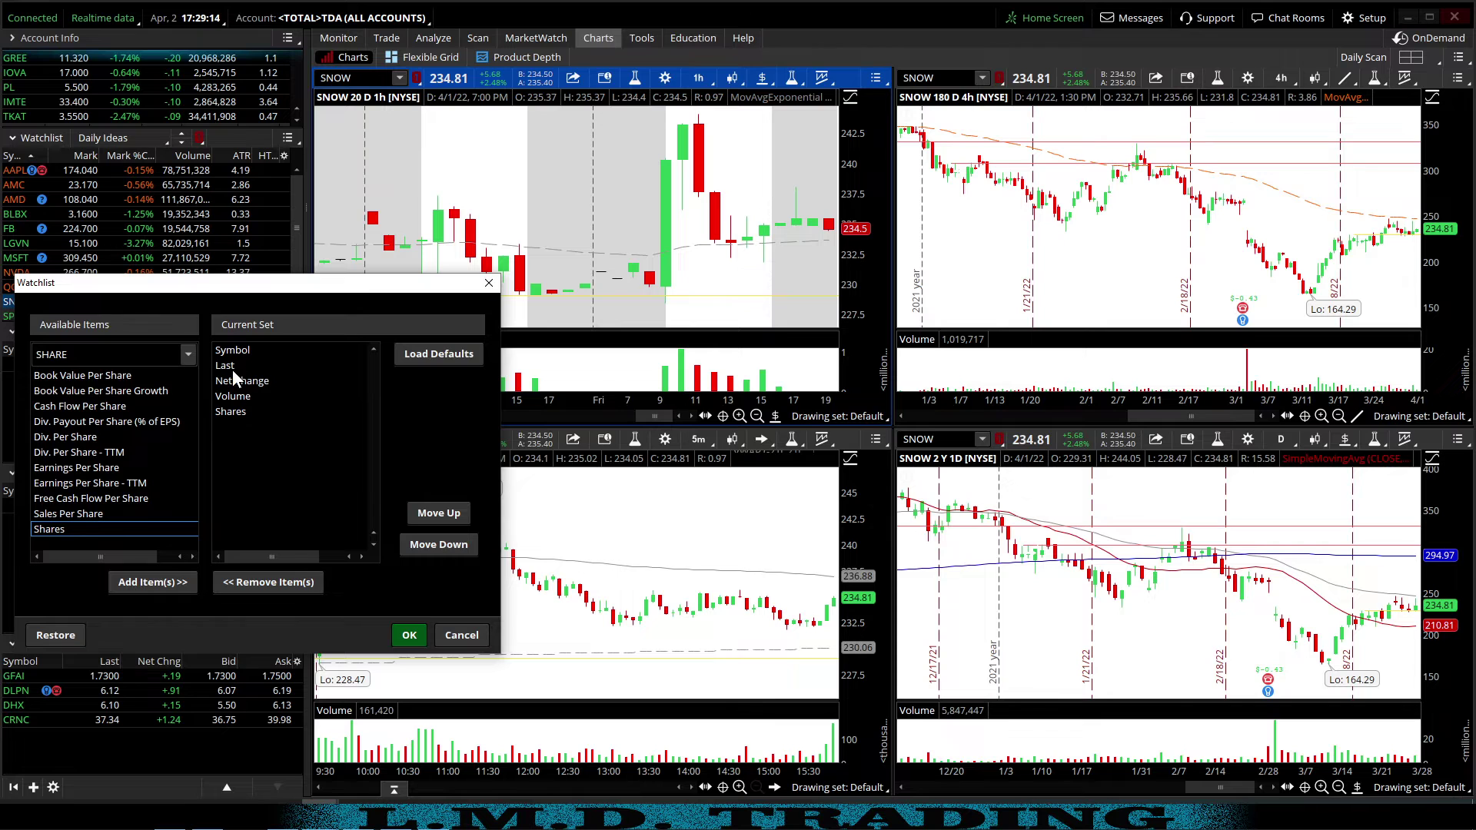
click(410, 636)
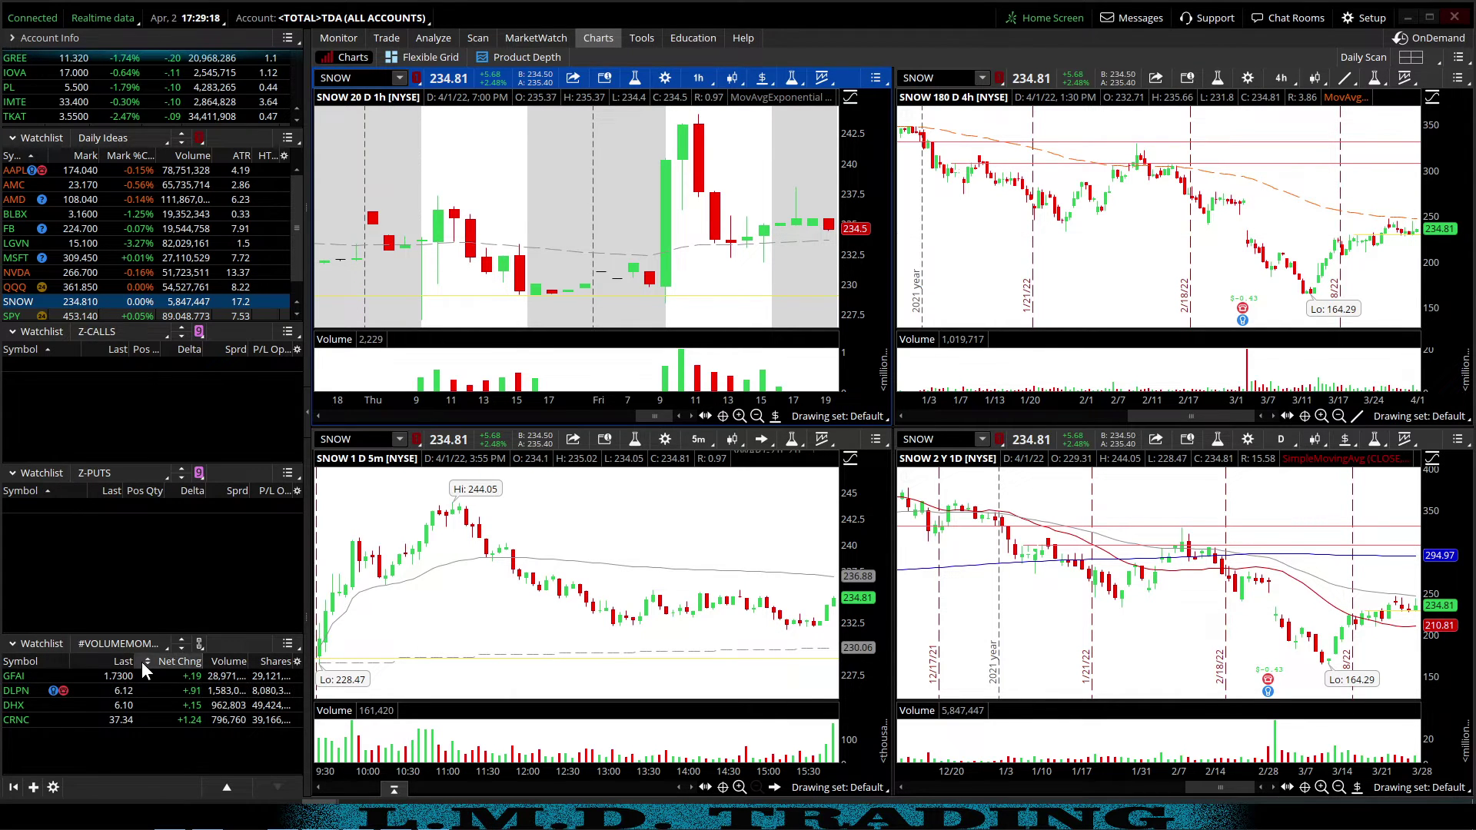
drag(141, 662, 115, 661)
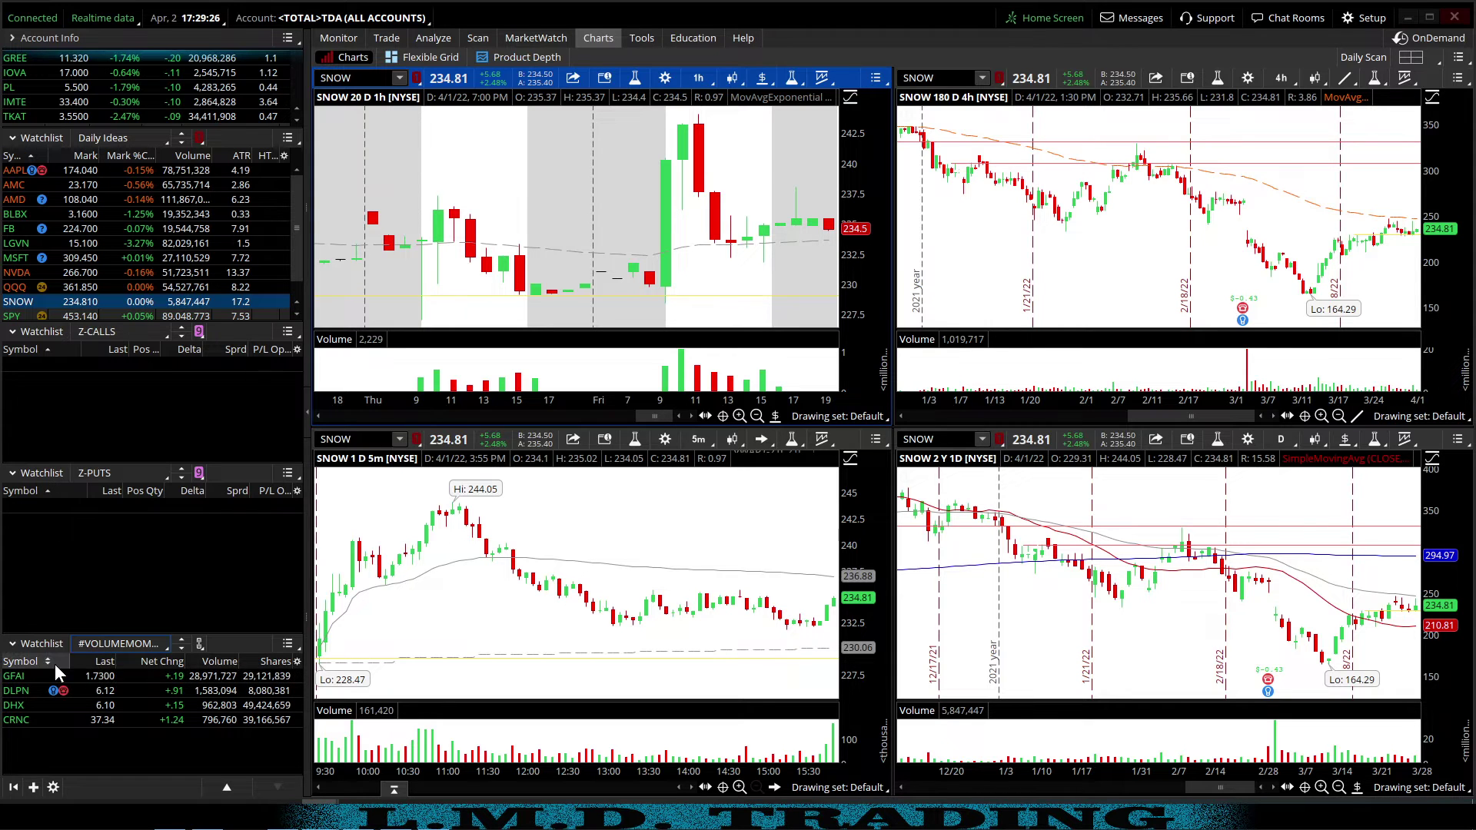
- Link the #VOLUMEMOMENTUM watchlist to the charts with the Red link color and load GFAI in them
click(19, 679)
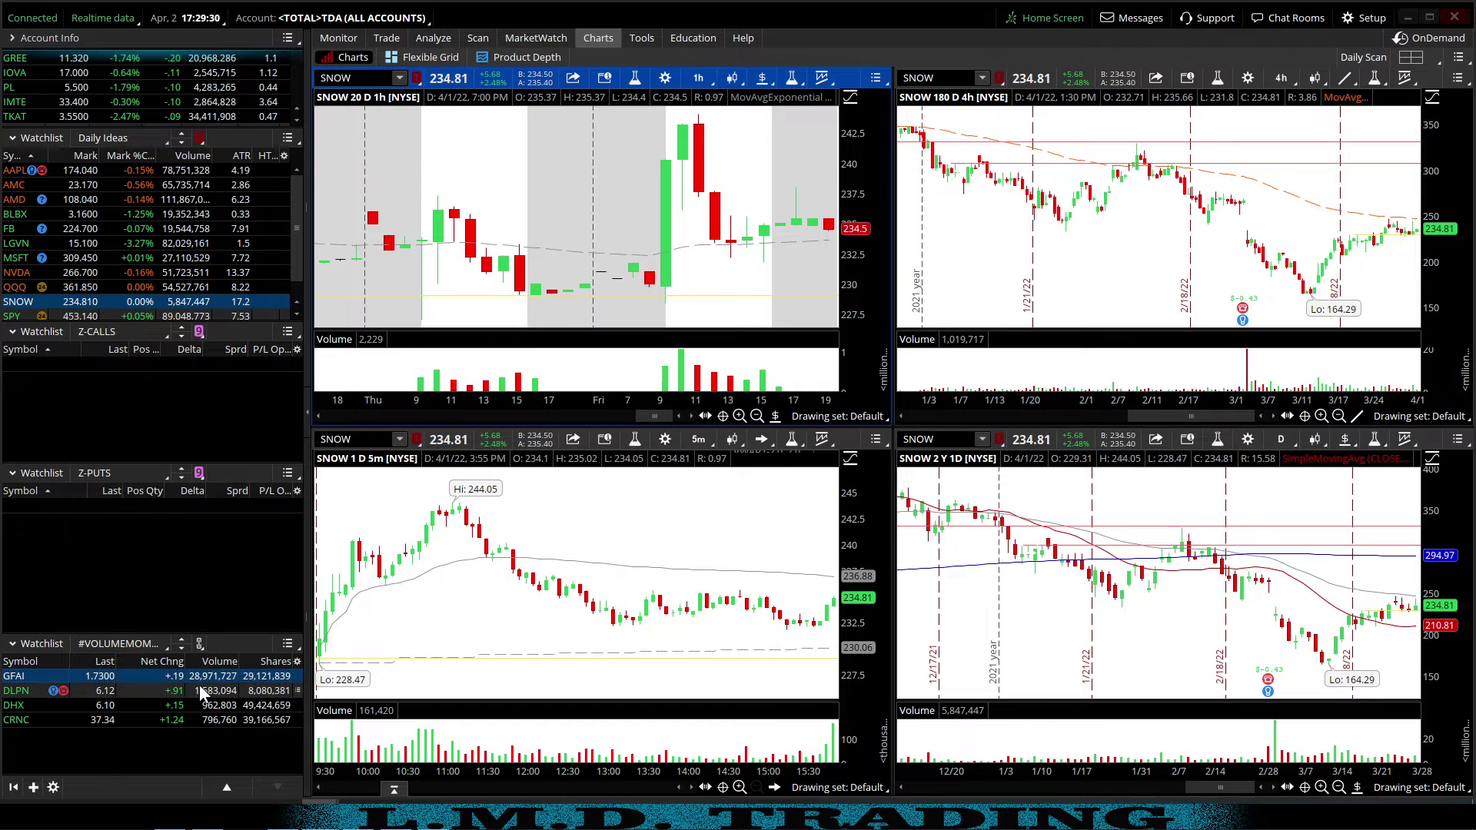
click(200, 644)
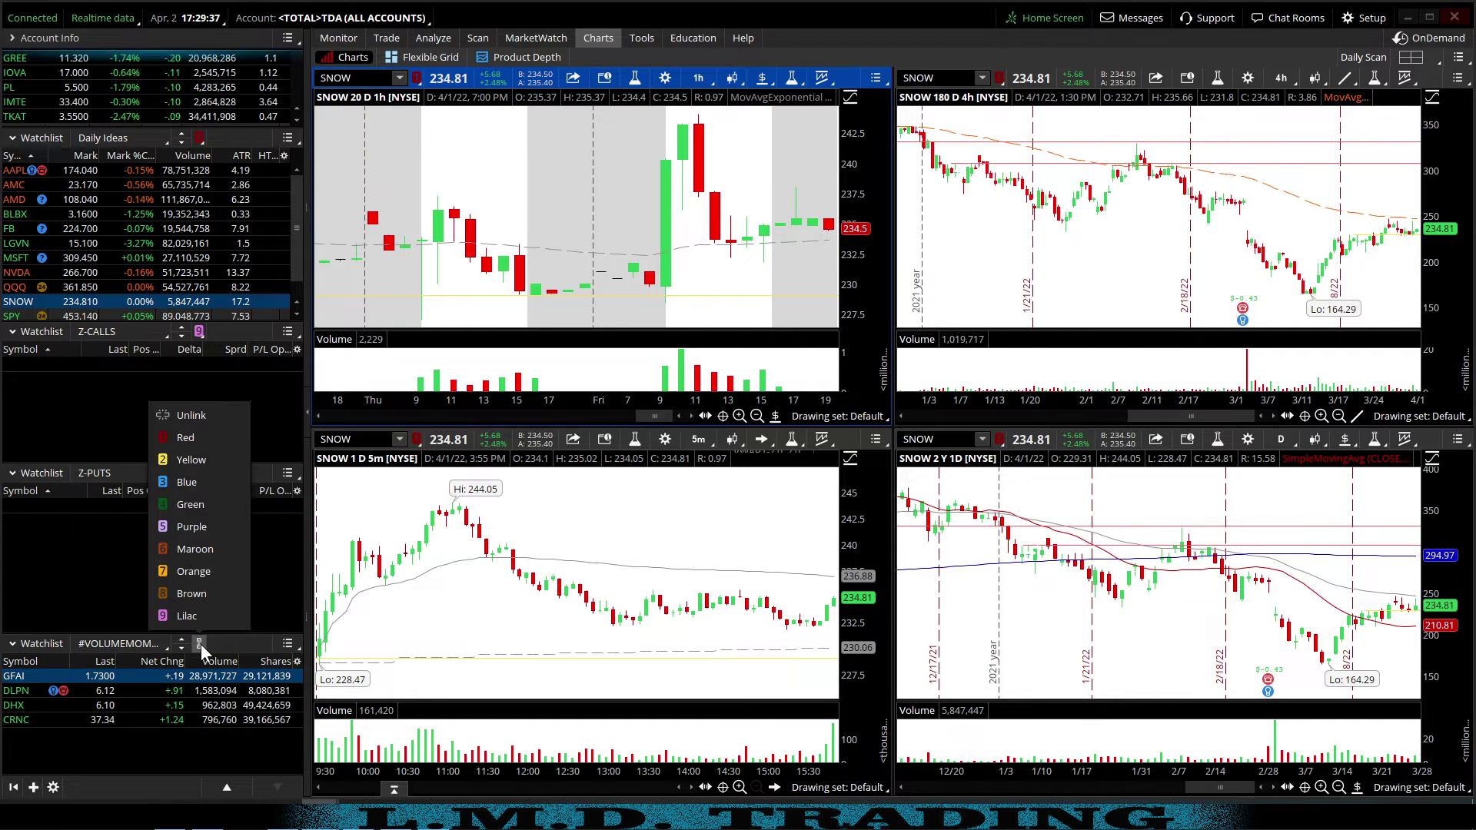
click(193, 439)
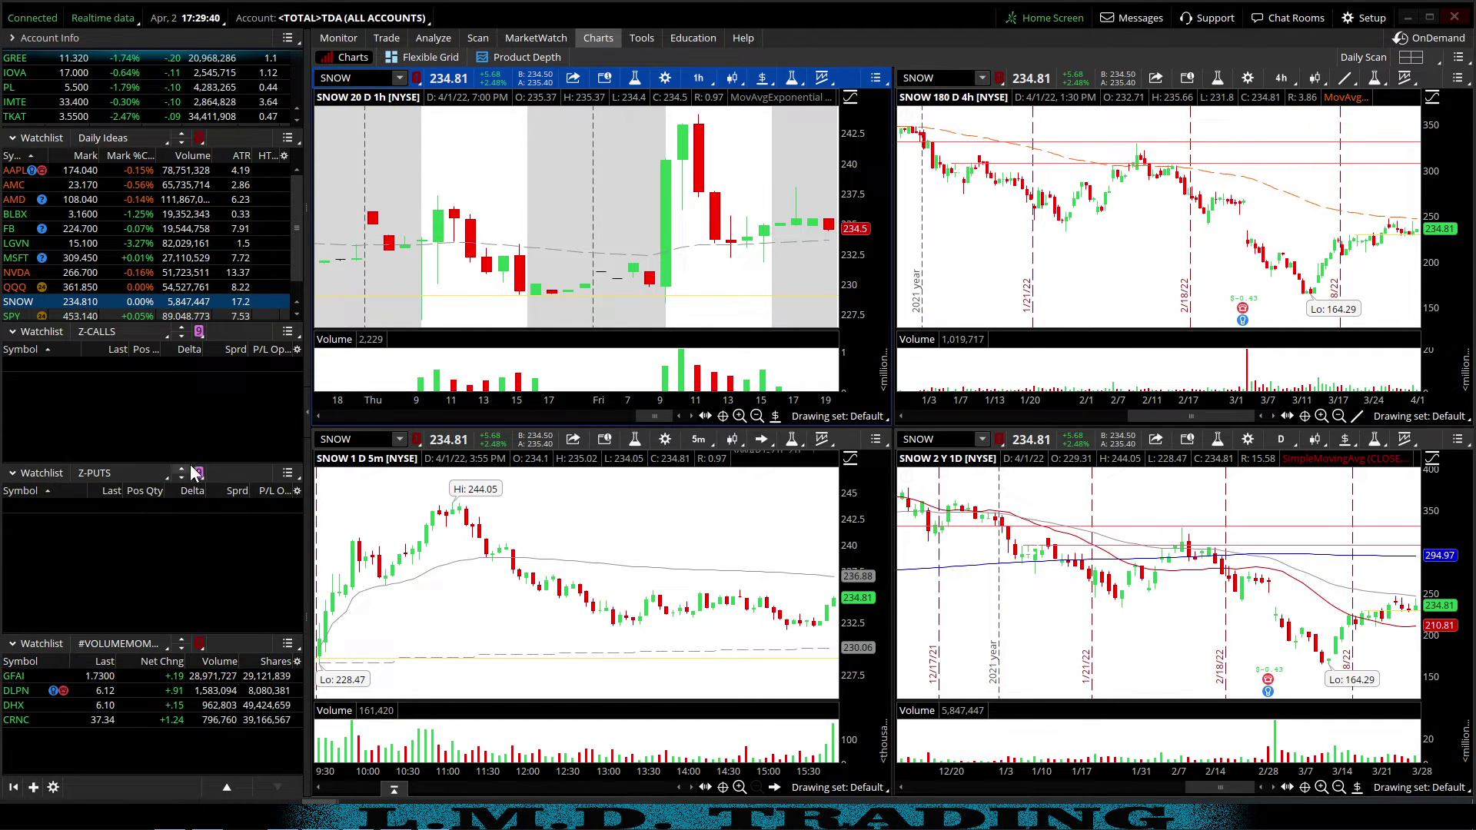
click(30, 670)
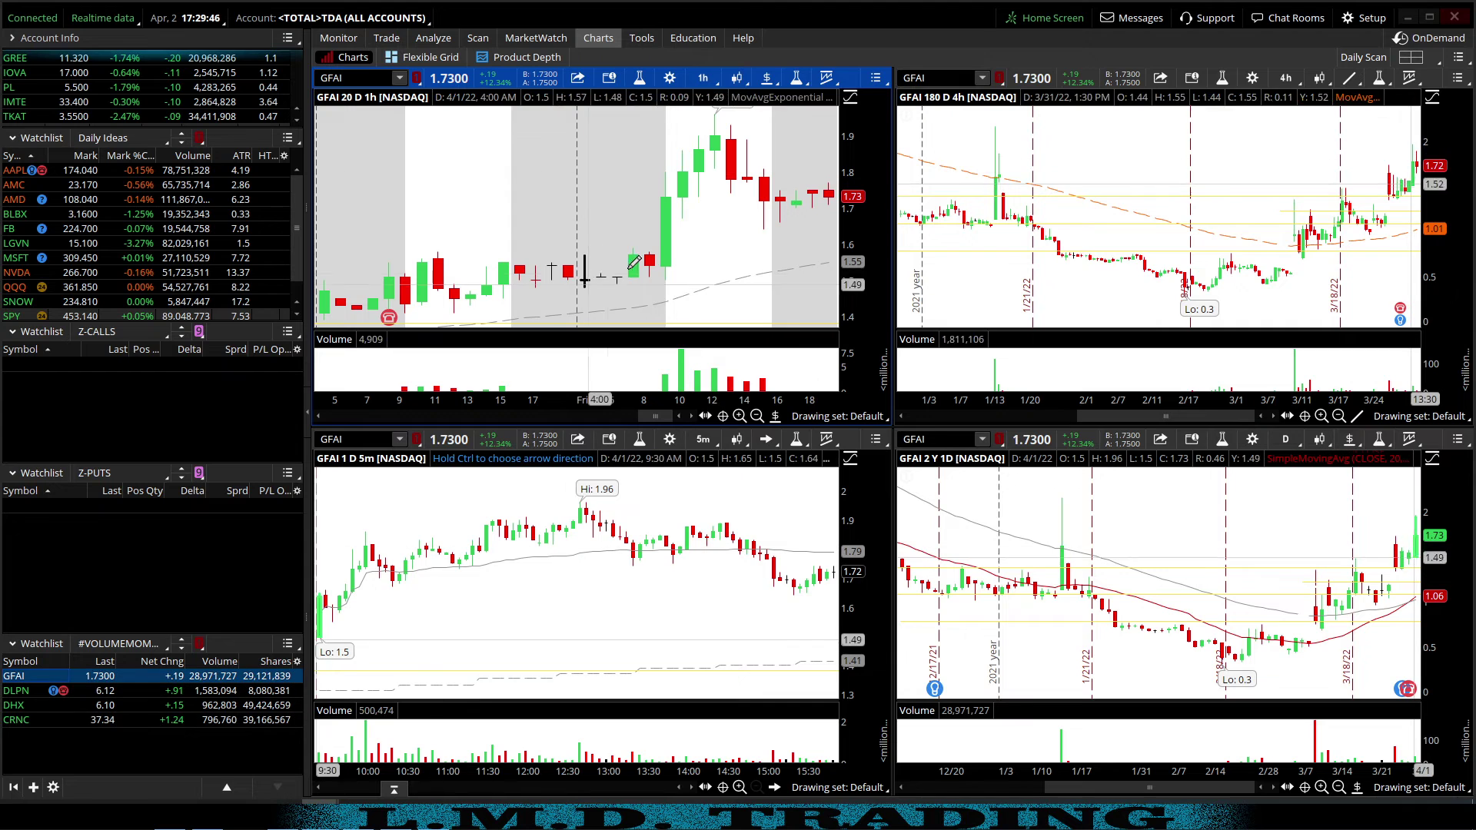
- Step through DLPN, DHX and CRNC in the #VOLUMEMOMENTUM watchlist to review each symbol on the linked charts
click(30, 693)
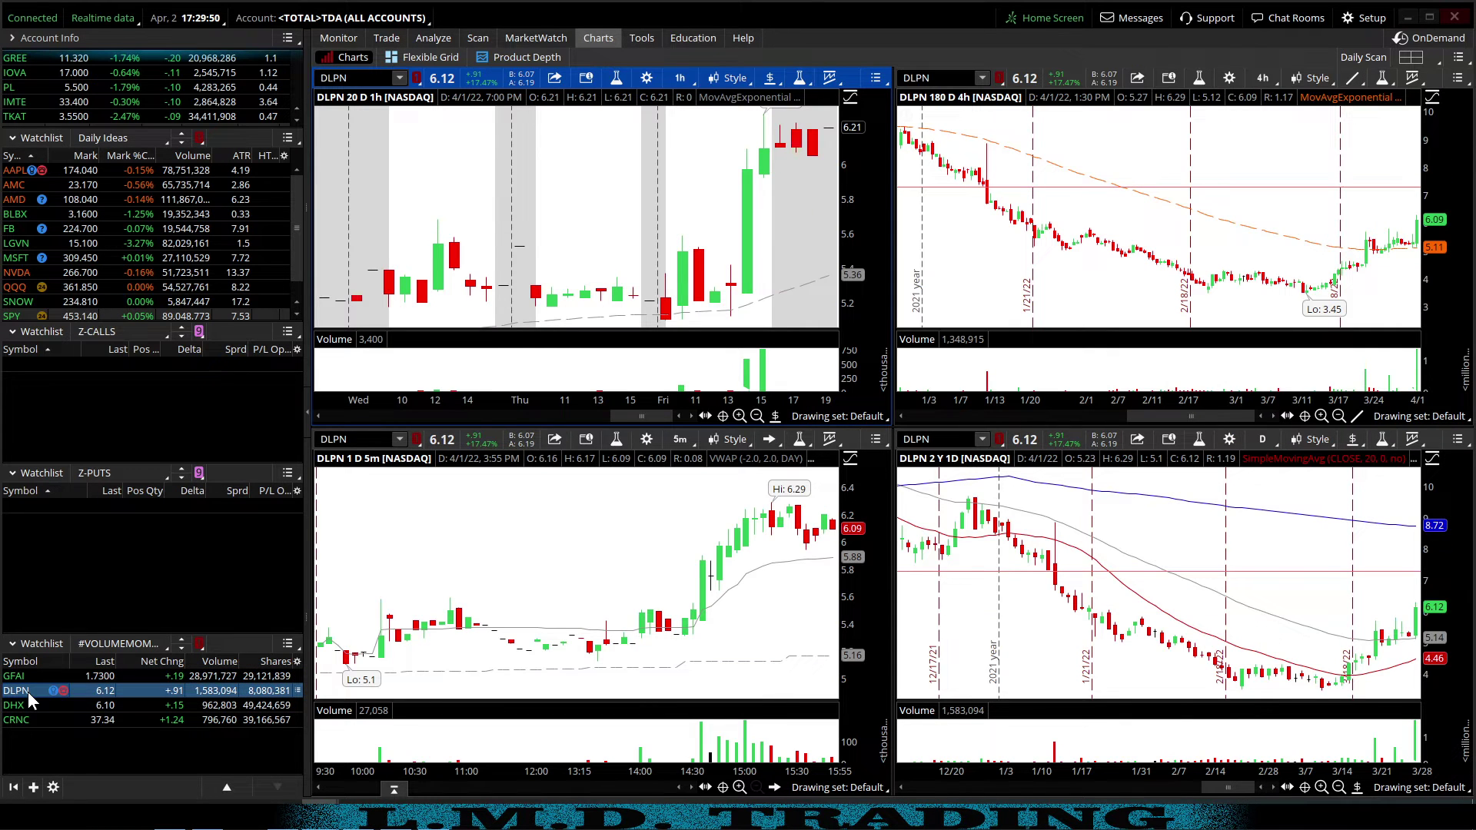
key(Down)
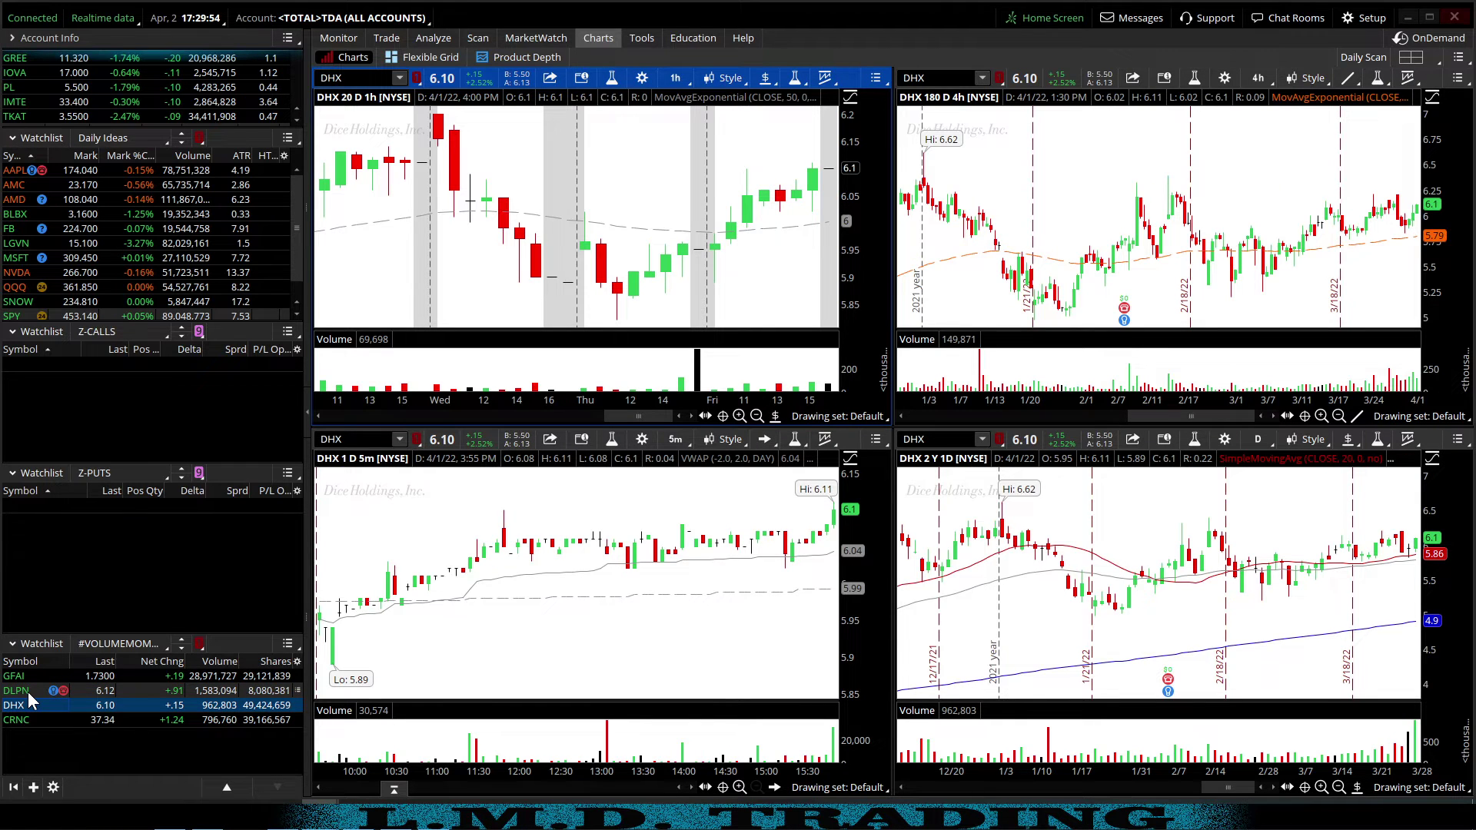
key(Down)
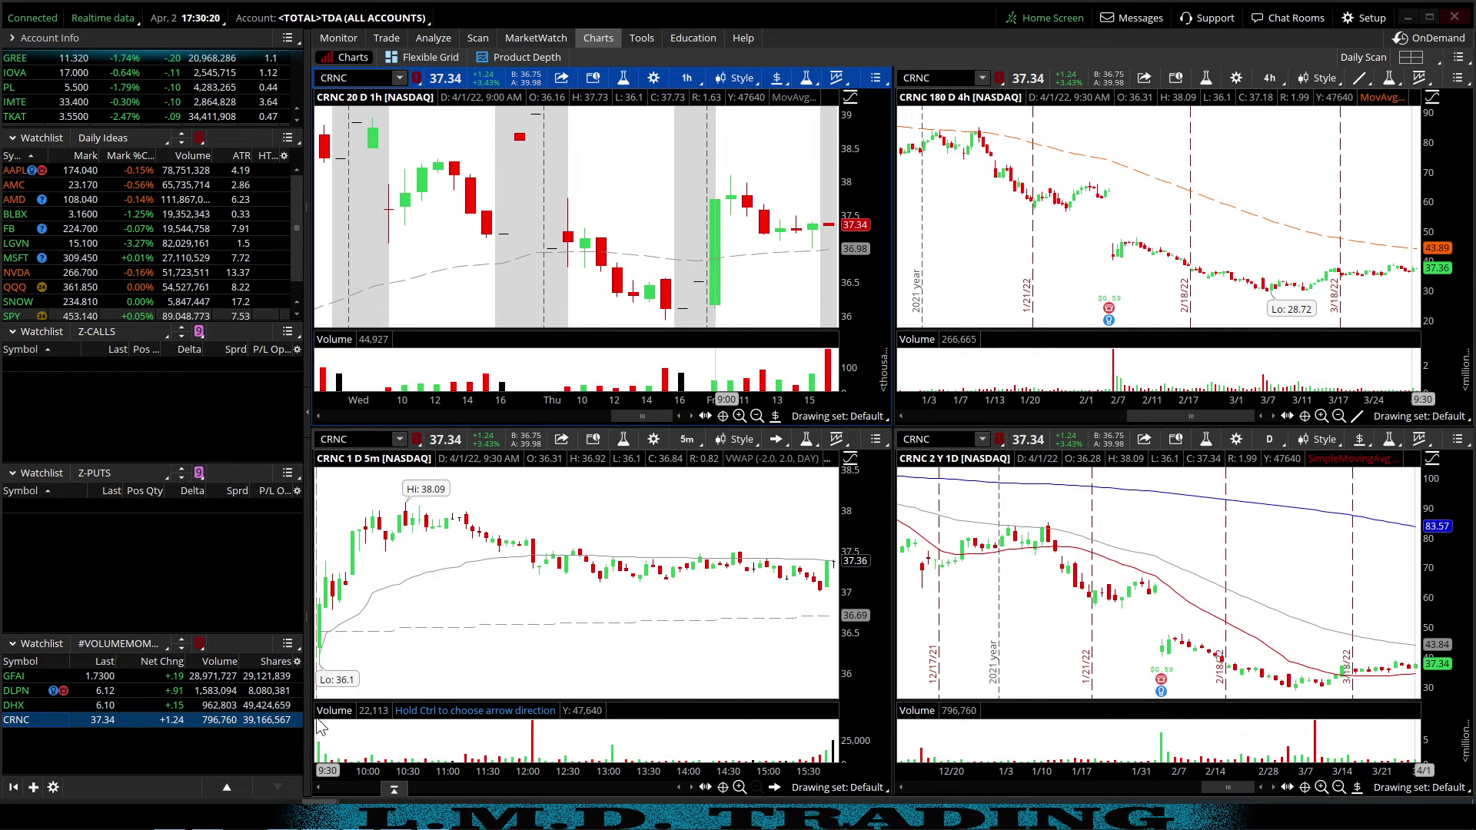
- Add the Message Center gadget to the sidebar and sort the #VOLUMEMOMENTUM watchlist alphabetically by symbol
click(33, 787)
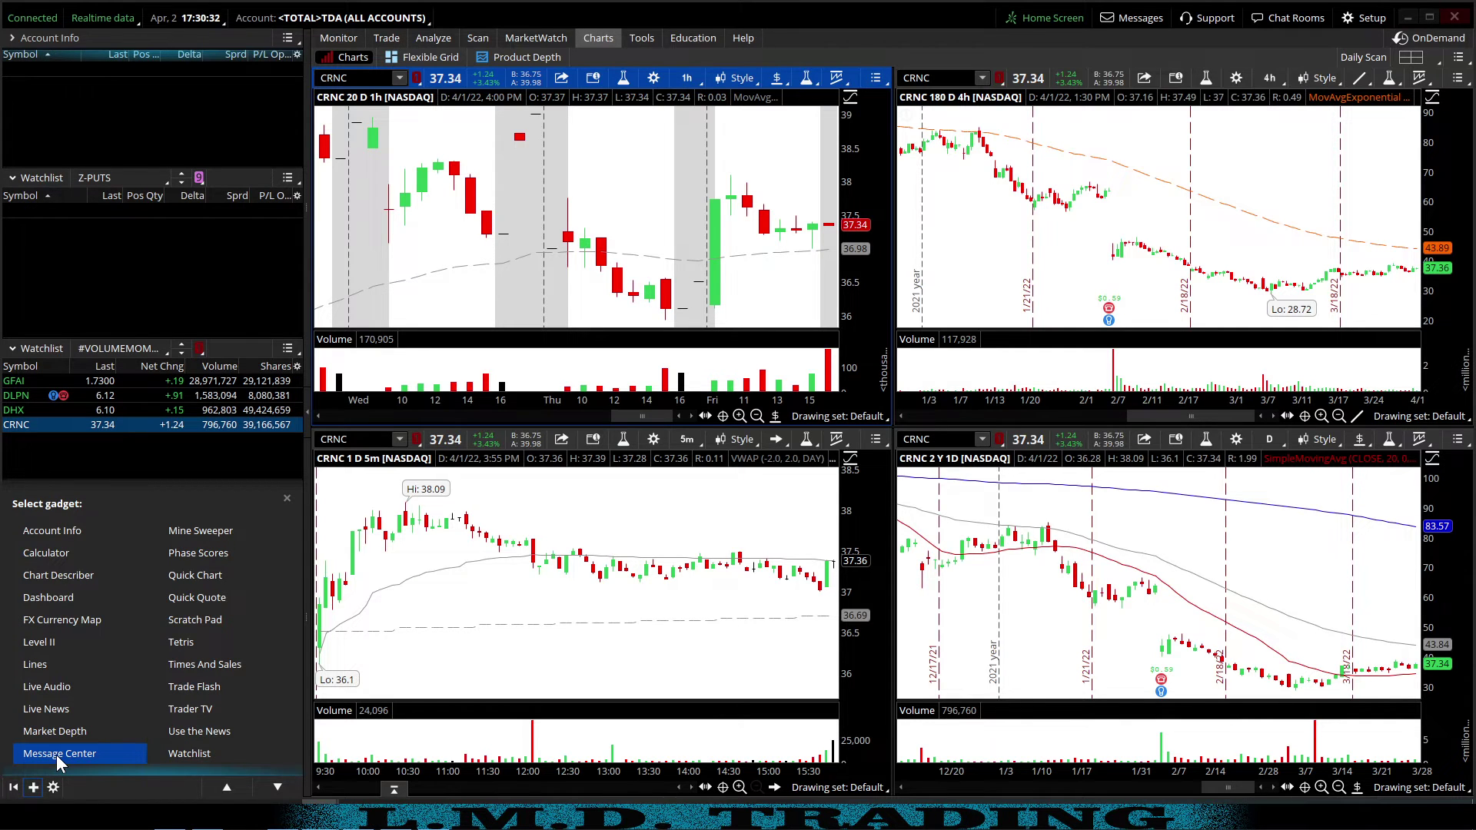
click(57, 754)
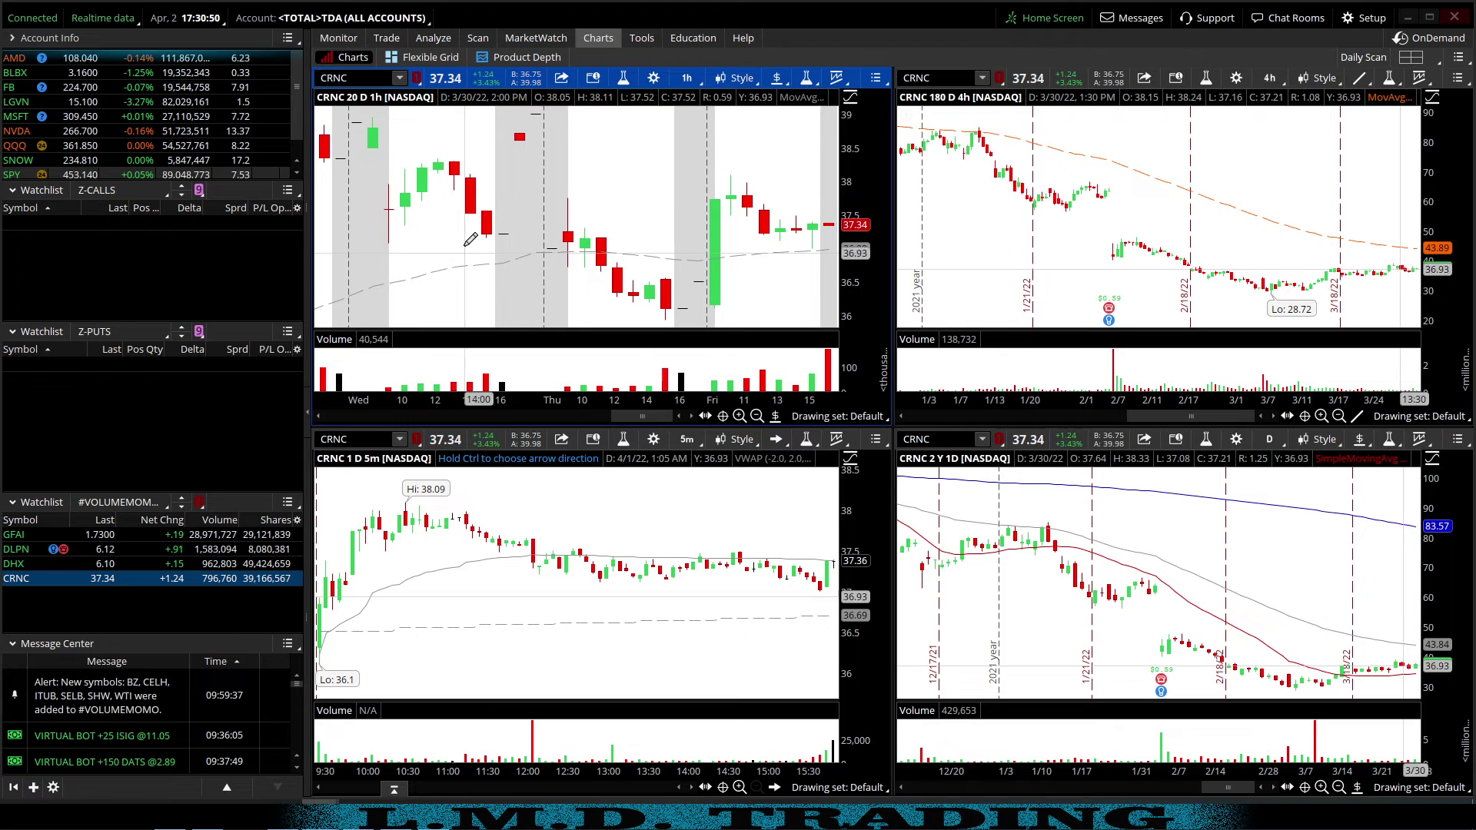
click(43, 521)
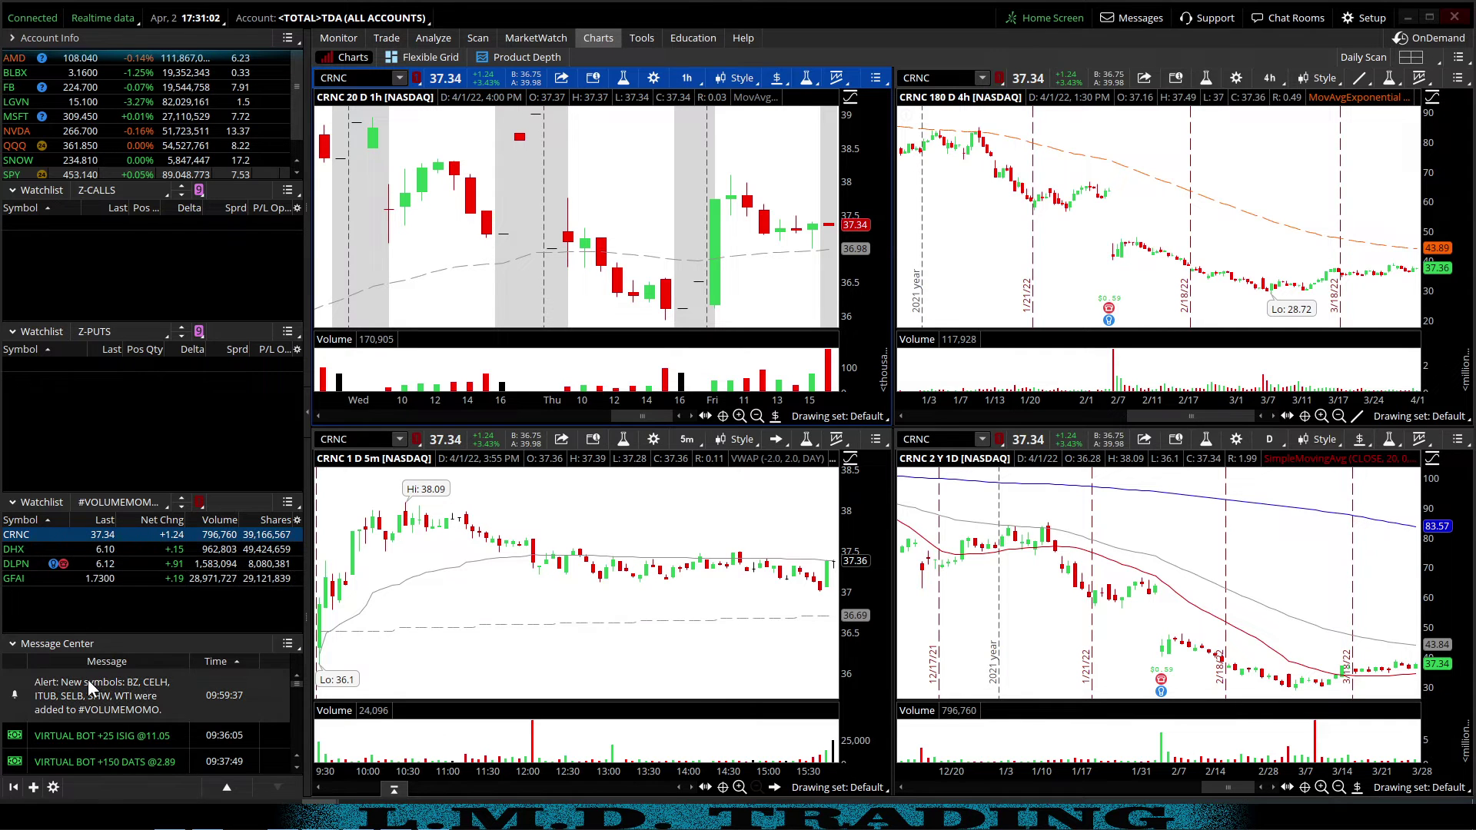
- Create a scan results alert that notifies with sound when a symbol is added to #VOLUMEMOMENTUM
click(121, 503)
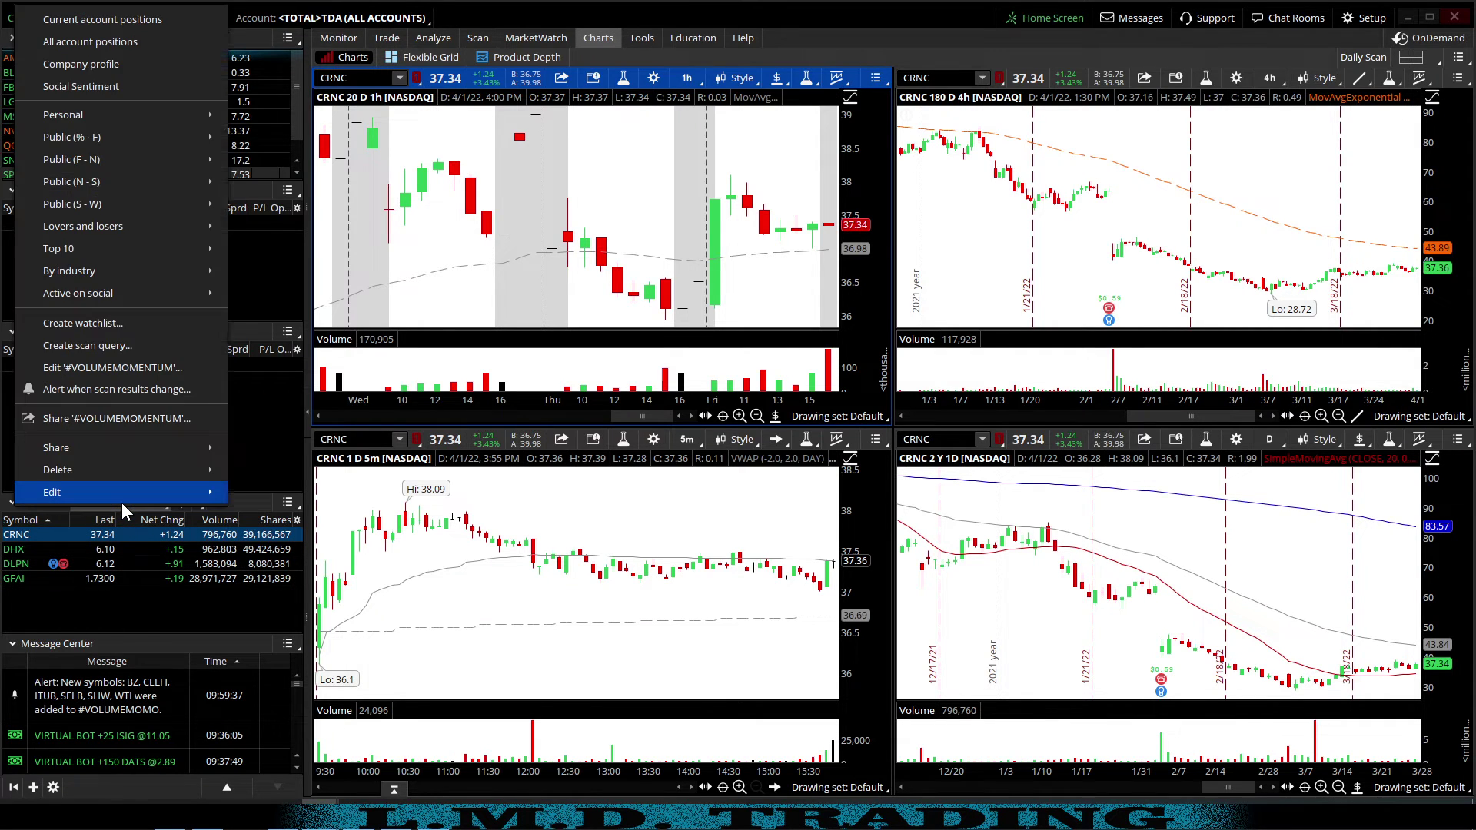
click(122, 390)
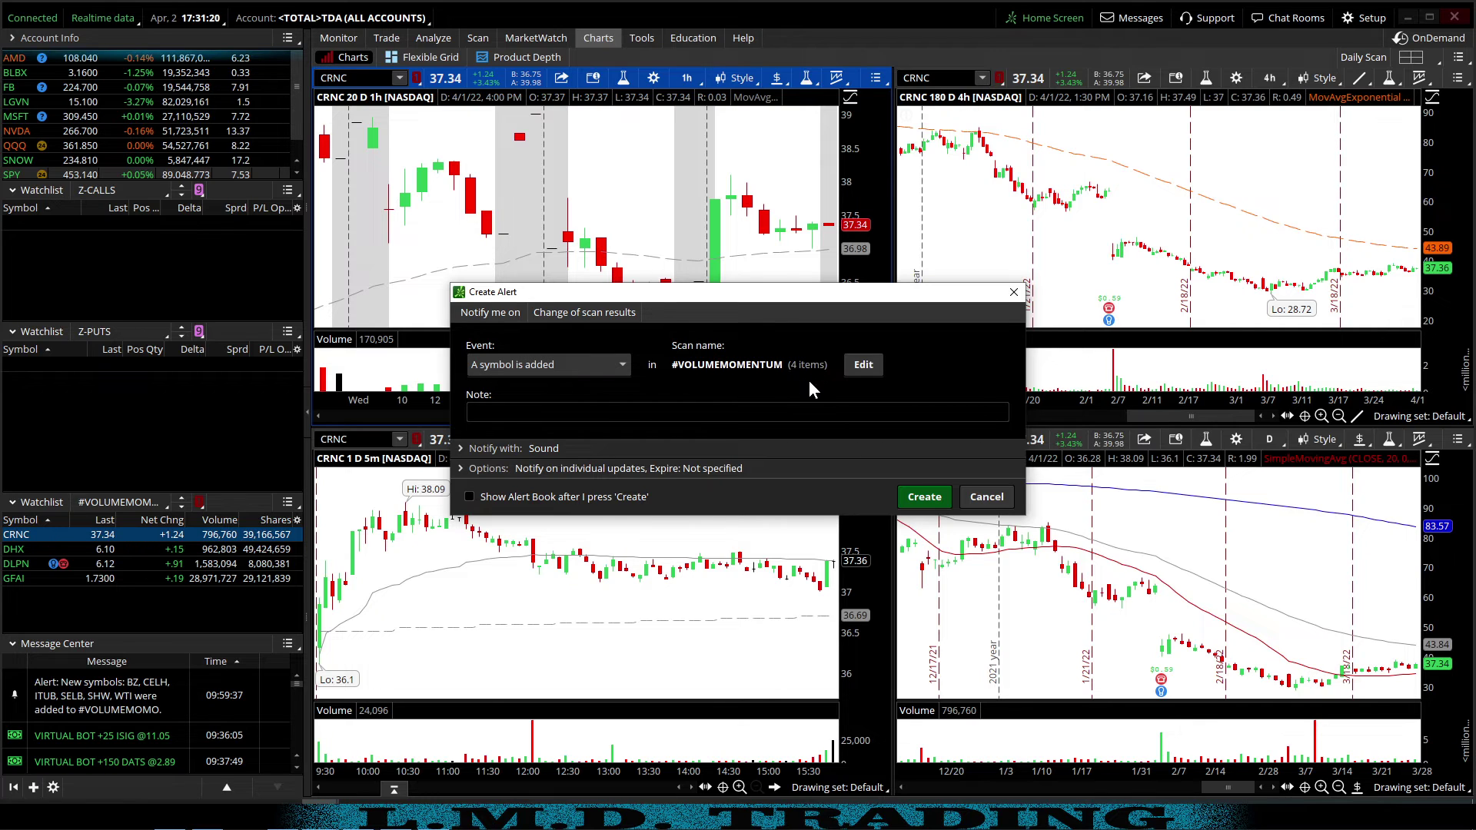
click(925, 498)
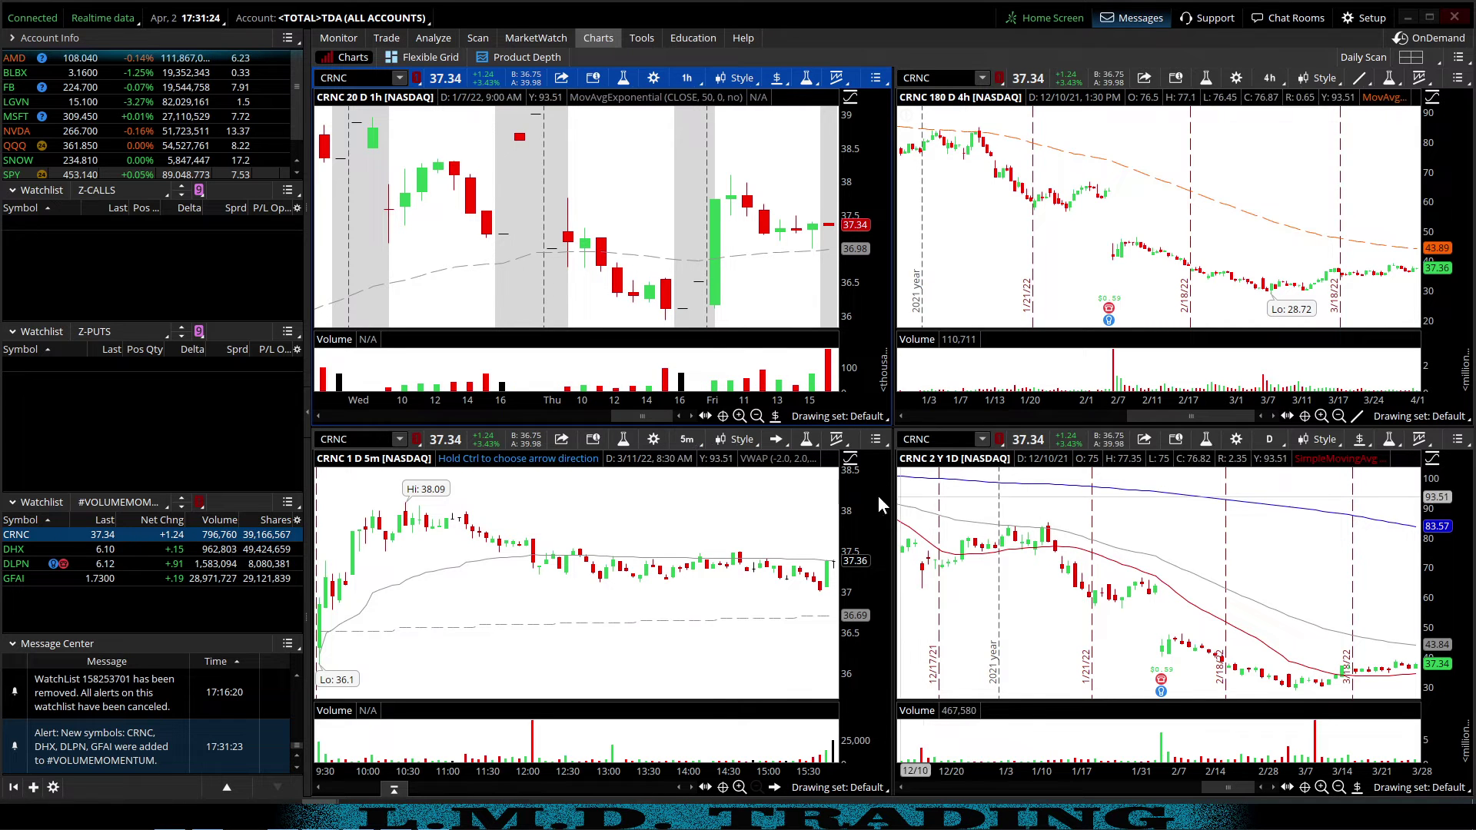